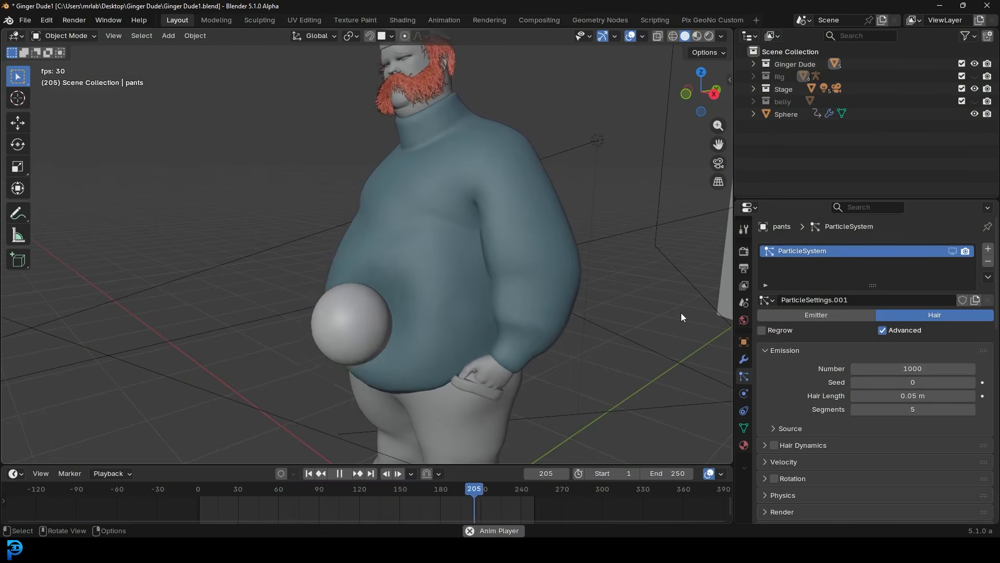
- Show the Rig bones and hide the belly collection while orbiting the playing character, then stop playback
{"action": "middle_click_drag", "start_coordinate": [681, 313], "coordinate": [449, 210]}
{"action": "scroll", "coordinate": [430, 217], "scroll_direction": "up", "scroll_amount": 2}
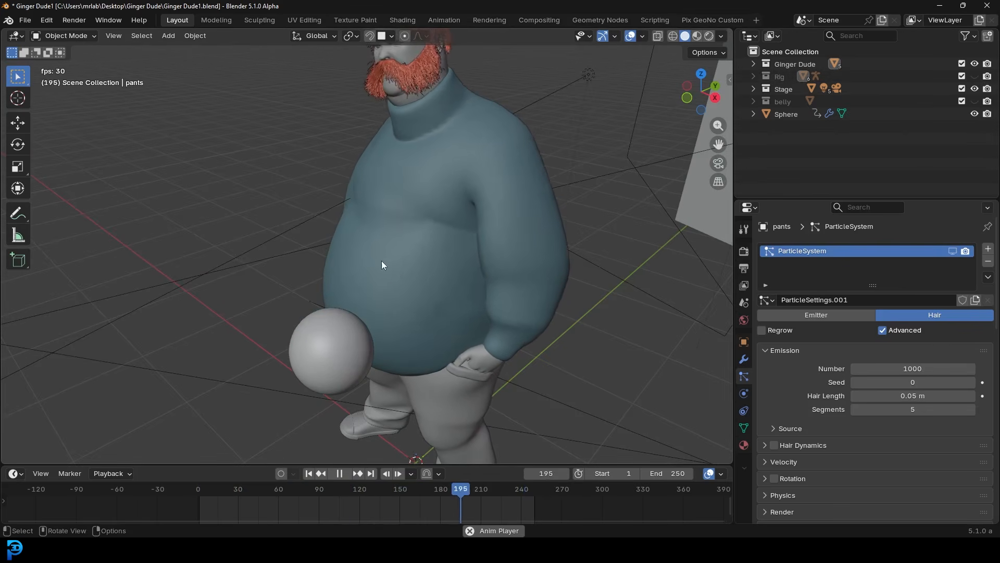
{"action": "scroll", "coordinate": [421, 209], "scroll_direction": "down", "scroll_amount": 2}
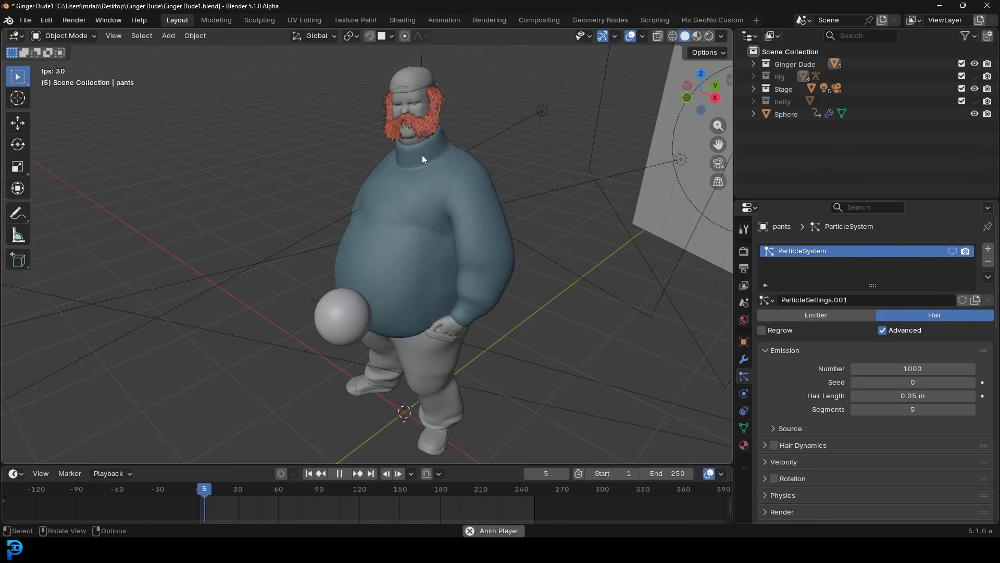
{"action": "scroll", "coordinate": [396, 112], "scroll_direction": "up", "scroll_amount": 2}
{"action": "middle_click_drag", "start_coordinate": [396, 113], "coordinate": [377, 184], "text": "shift"}
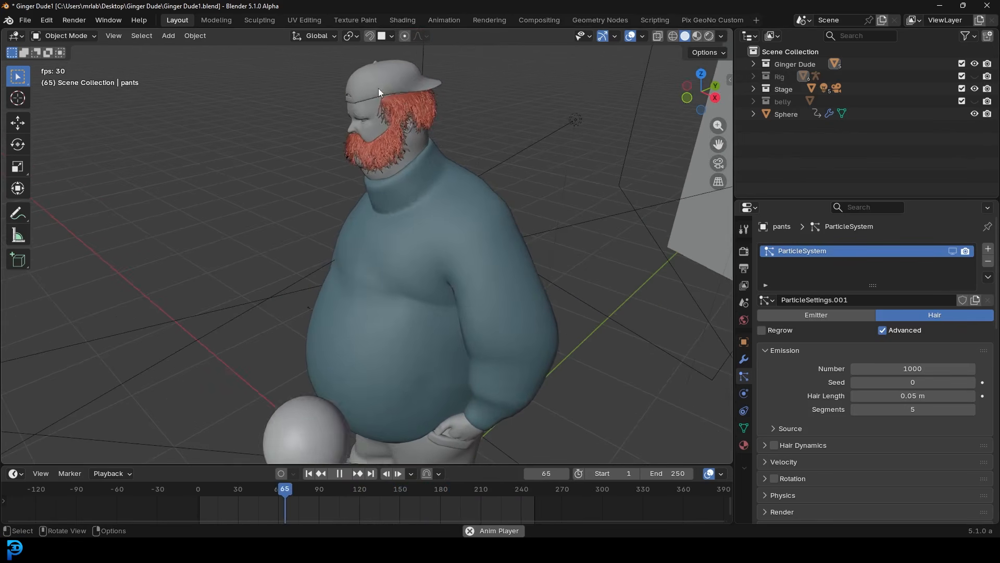
{"action": "left_click", "coordinate": [974, 76]}
{"action": "mouse_move", "coordinate": [312, 302]}
{"action": "middle_mouse_down"}
{"action": "mouse_move", "coordinate": [383, 318]}
{"action": "mouse_move", "coordinate": [329, 294]}
{"action": "middle_mouse_up"}
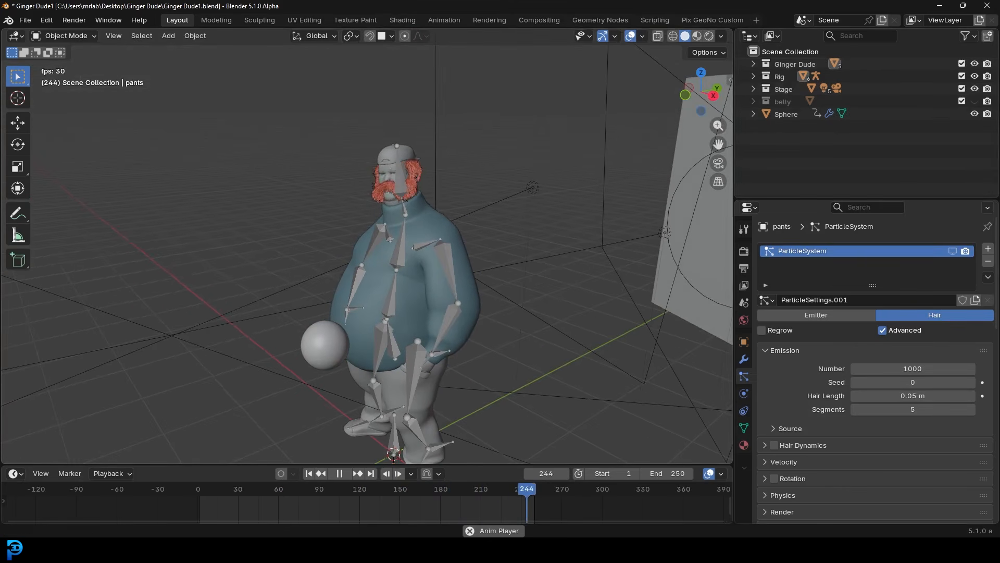
{"action": "left_click", "coordinate": [975, 102]}
{"action": "middle_click_drag", "start_coordinate": [384, 285], "coordinate": [420, 249]}
{"action": "key", "text": "space"}
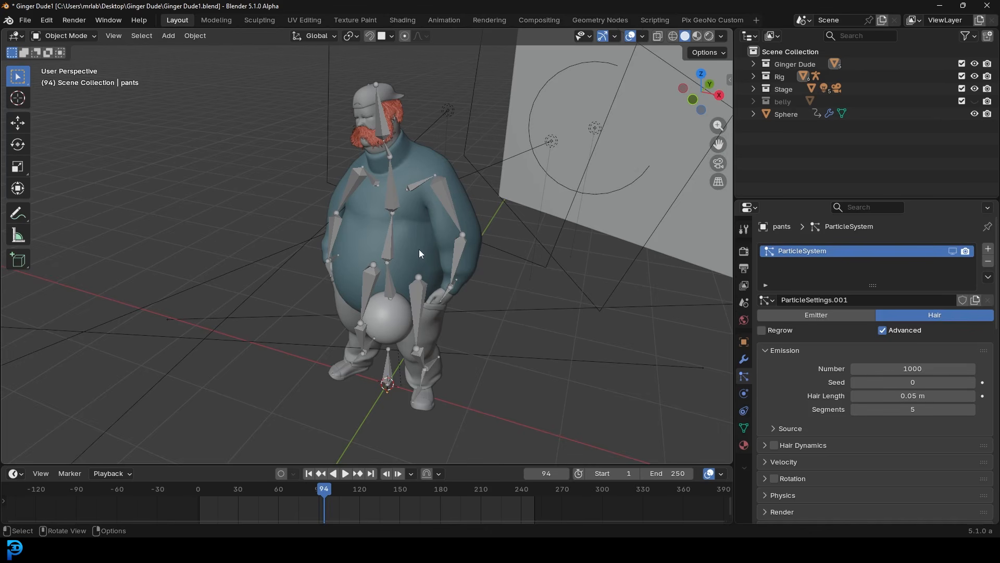
- From a side view, hide the Rig bones again and replay the animation, stopping at frame 196
{"action": "middle_click_drag", "start_coordinate": [494, 258], "coordinate": [411, 246]}
{"action": "scroll", "coordinate": [411, 246], "scroll_direction": "up", "scroll_amount": 3}
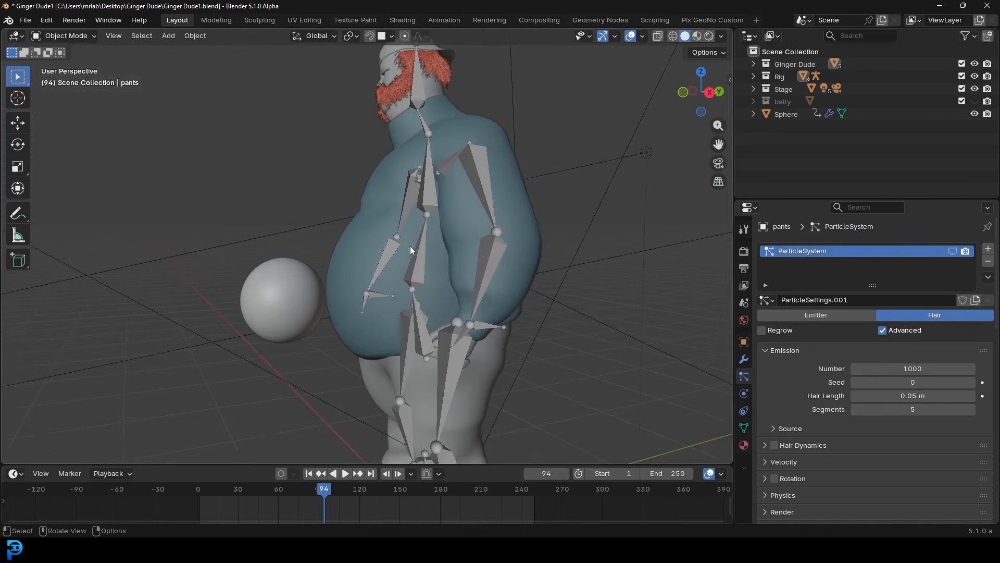
{"action": "left_click", "coordinate": [974, 77]}
{"action": "key", "text": "space"}
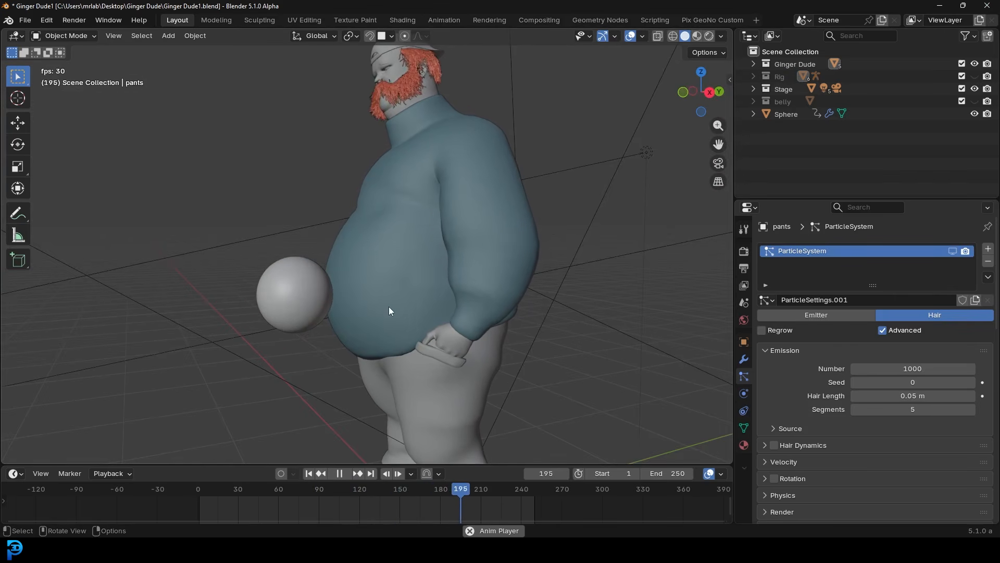
{"action": "key", "text": "space"}
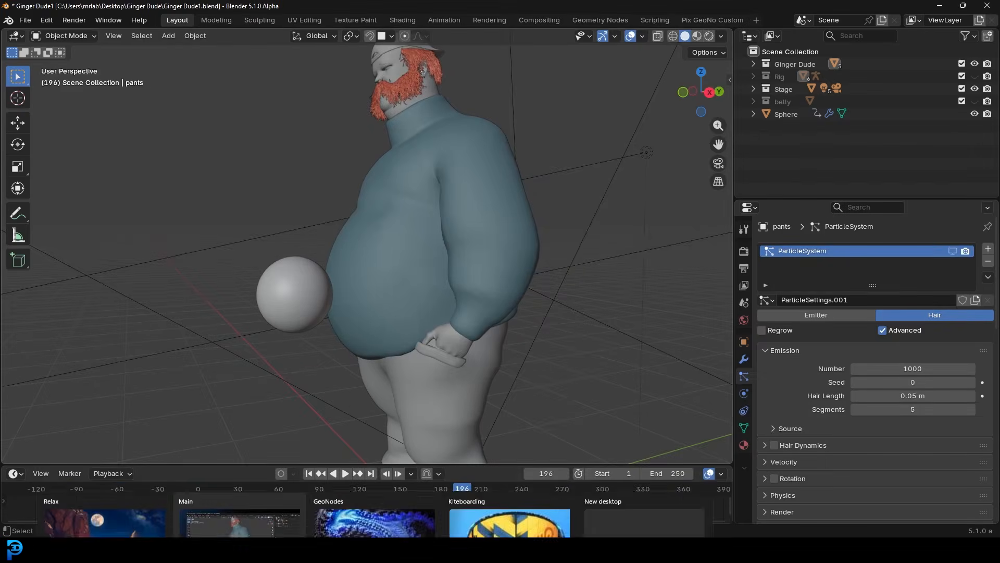
- Switch to the browser and scroll through the Ginger Chad Sketchfab model page
{"action": "left_click", "coordinate": [404, 549]}
{"action": "scroll", "coordinate": [435, 337], "scroll_direction": "down", "scroll_amount": 3}
{"action": "mouse_move", "coordinate": [464, 339]}
{"action": "left_mouse_down"}
{"action": "mouse_move", "coordinate": [408, 348]}
{"action": "mouse_move", "coordinate": [408, 431]}
{"action": "left_mouse_up"}
{"action": "left_click_drag", "start_coordinate": [996, 150], "coordinate": [998, 285]}
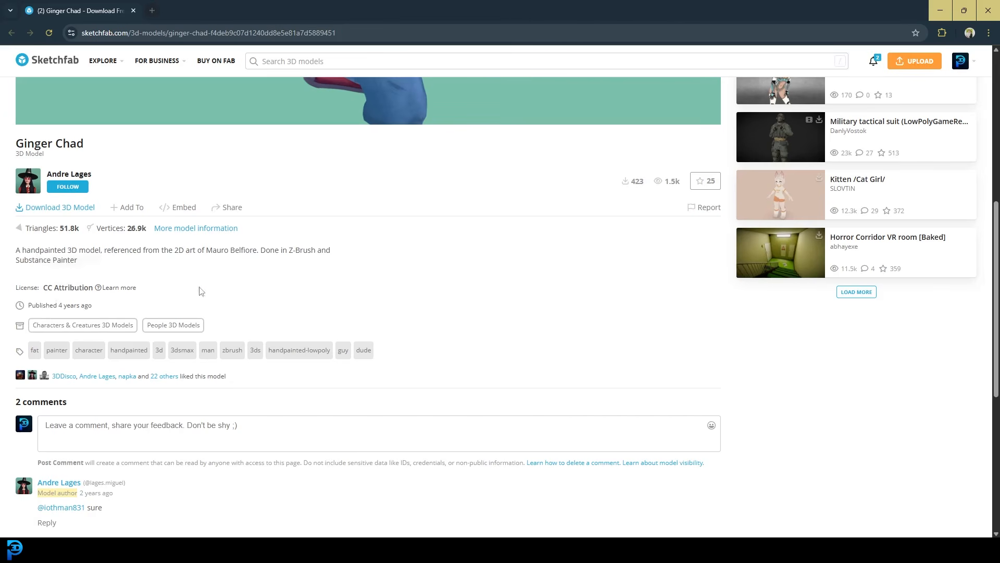
{"action": "scroll", "coordinate": [203, 290], "scroll_direction": "up", "scroll_amount": 2}
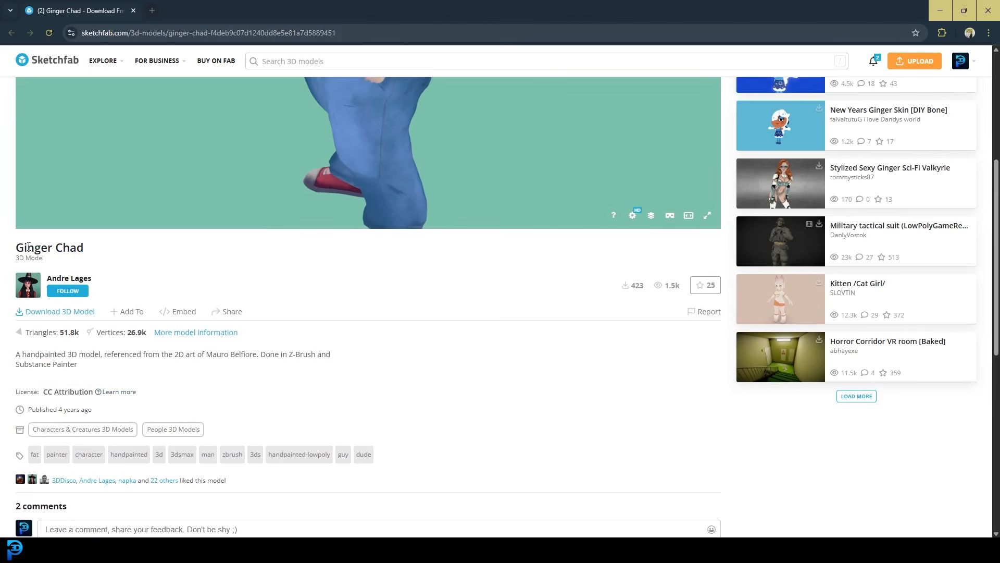
{"action": "scroll", "coordinate": [621, 385], "scroll_direction": "up", "scroll_amount": 1}
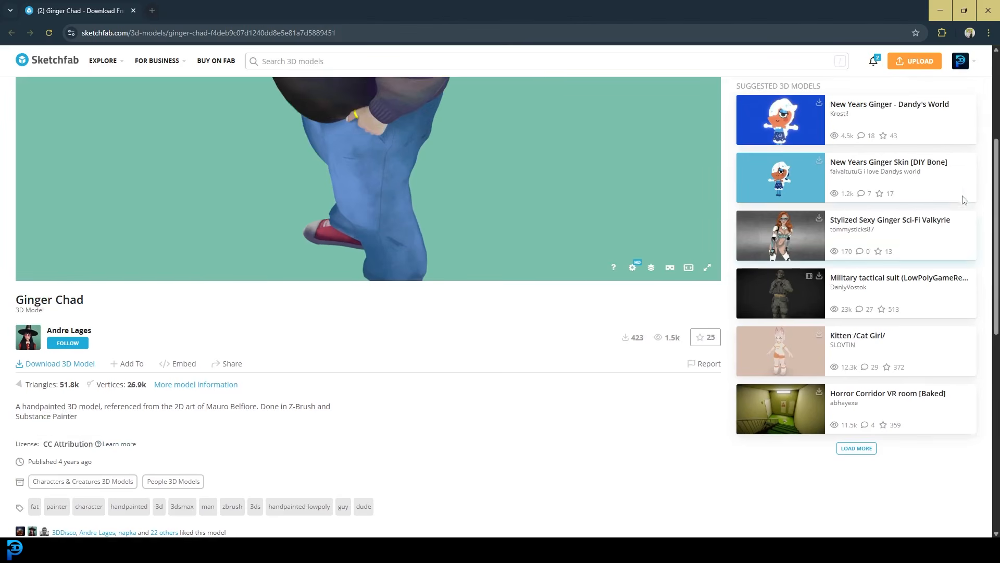
{"action": "scroll", "coordinate": [996, 195], "scroll_direction": "up", "scroll_amount": 4}
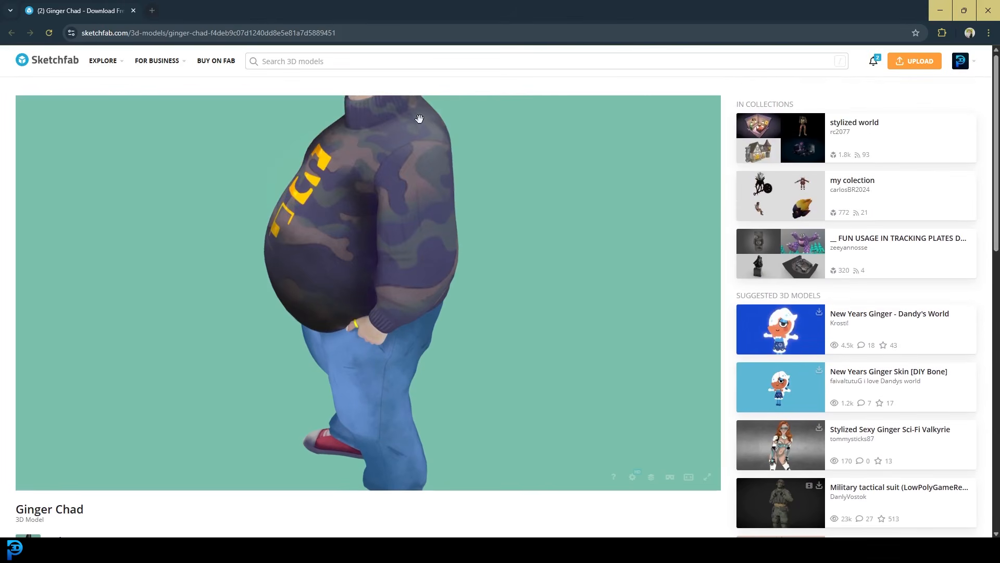
- Turn the Ginger Chad reference model to face front, then minimize the browser
{"action": "right_click_drag", "start_coordinate": [364, 222], "coordinate": [377, 286]}
{"action": "left_click_drag", "start_coordinate": [377, 286], "coordinate": [425, 291]}
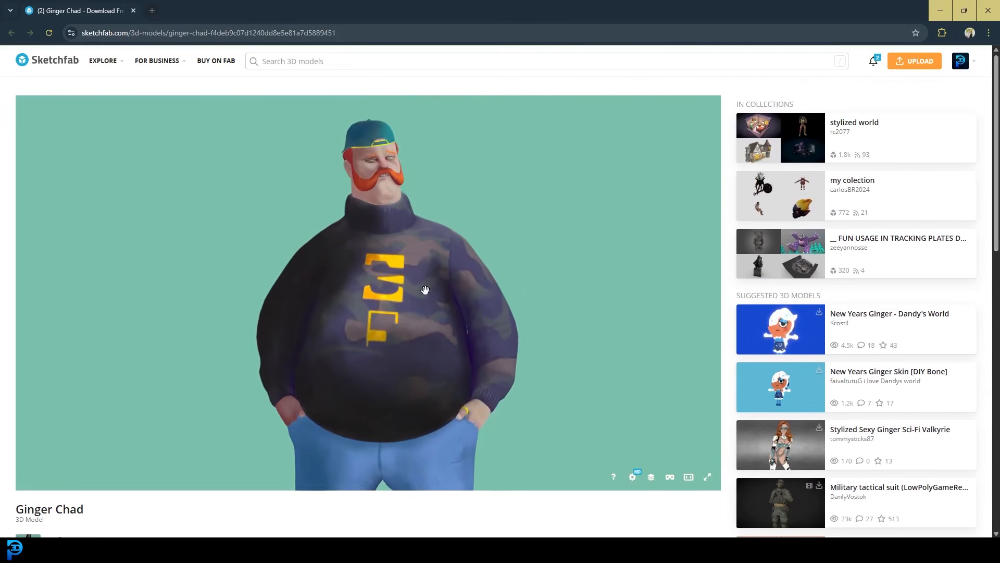
{"action": "left_click", "coordinate": [938, 11]}
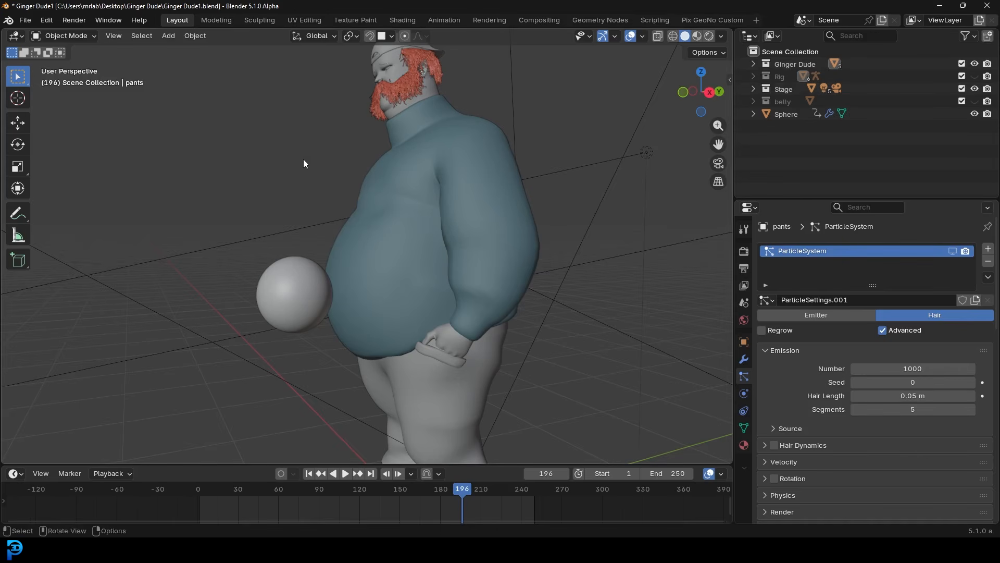
- Orbit around the character and clear the selection
{"action": "left_click_drag", "start_coordinate": [376, 183], "coordinate": [377, 183]}
{"action": "middle_click_drag", "start_coordinate": [327, 158], "coordinate": [362, 165]}
{"action": "left_click", "coordinate": [300, 123]}
{"action": "scroll", "coordinate": [312, 137], "scroll_direction": "down", "scroll_amount": 2}
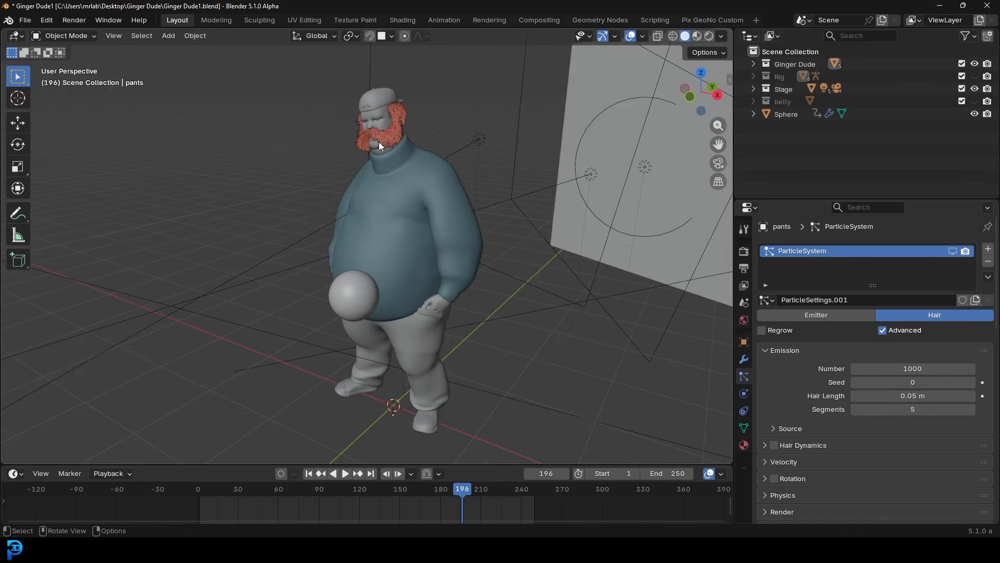
{"action": "scroll", "coordinate": [379, 142], "scroll_direction": "up", "scroll_amount": 1}
- Play the animation with the Rig bones shown from the front, then hide the bones and stop
{"action": "left_click", "coordinate": [974, 76]}
{"action": "middle_click_drag", "start_coordinate": [432, 171], "coordinate": [369, 105]}
{"action": "scroll", "coordinate": [402, 207], "scroll_direction": "up", "scroll_amount": 4}
{"action": "key", "text": "space"}
{"action": "scroll", "coordinate": [383, 125], "scroll_direction": "down", "scroll_amount": 6}
{"action": "middle_click_drag", "start_coordinate": [561, 231], "coordinate": [490, 215]}
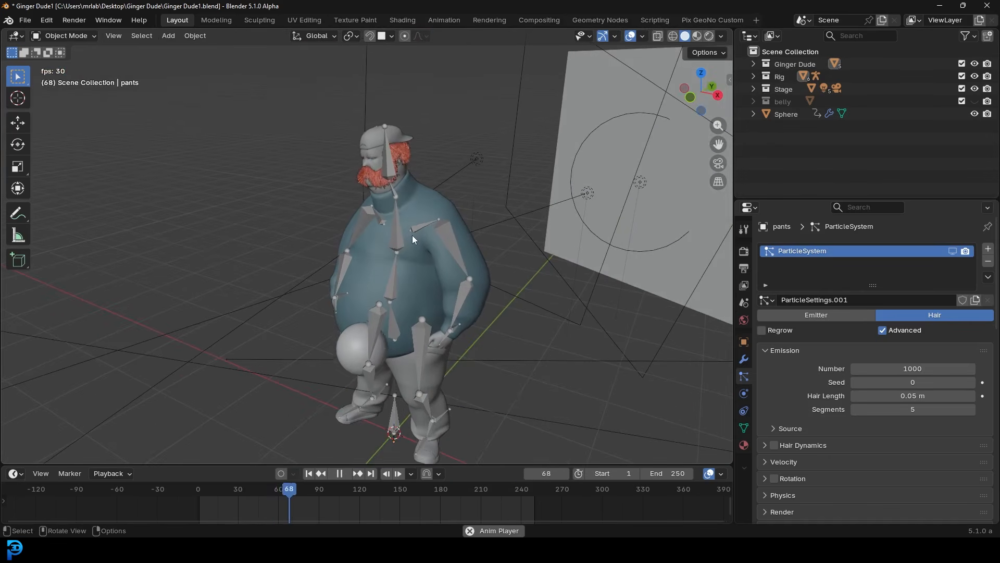
{"action": "left_click", "coordinate": [975, 76]}
{"action": "key", "text": "space"}
- Show the white belly jiggle mesh and play the animation, viewing from a higher angle
{"action": "mouse_move", "coordinate": [520, 273]}
{"action": "middle_mouse_down"}
{"action": "mouse_move", "coordinate": [512, 262]}
{"action": "mouse_move", "coordinate": [510, 276]}
{"action": "middle_mouse_up"}
{"action": "scroll", "coordinate": [511, 276], "scroll_direction": "up", "scroll_amount": 3}
{"action": "left_click", "coordinate": [975, 101]}
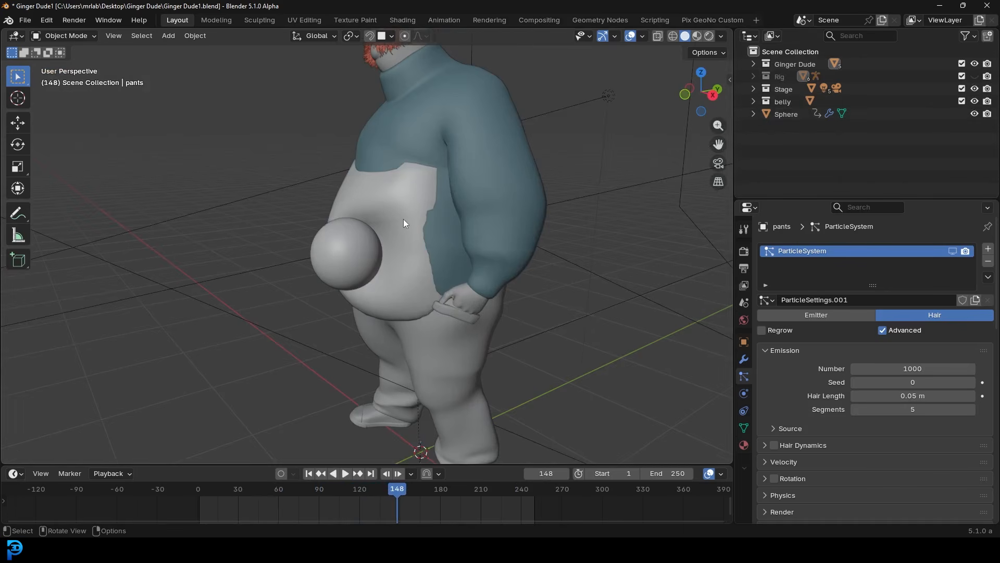
{"action": "scroll", "coordinate": [396, 207], "scroll_direction": "up", "scroll_amount": 2}
{"action": "key", "text": "space"}
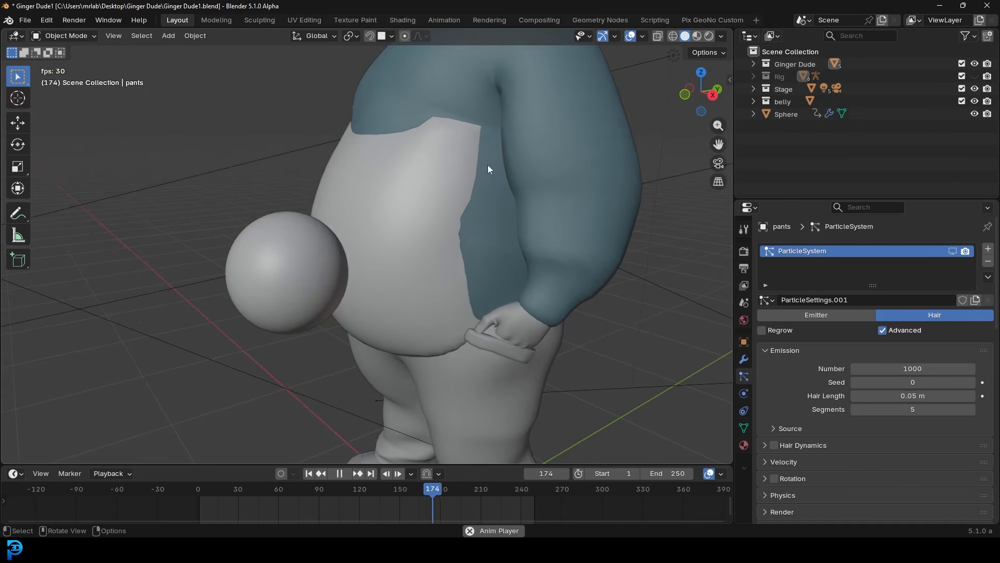
{"action": "scroll", "coordinate": [454, 185], "scroll_direction": "down", "scroll_amount": 3}
{"action": "middle_click_drag", "start_coordinate": [454, 184], "coordinate": [452, 251]}
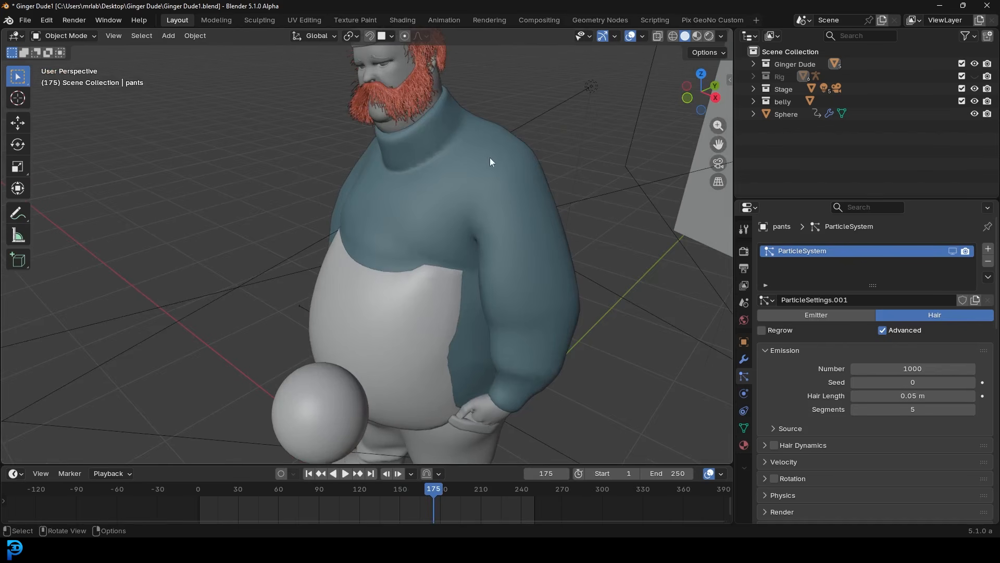
{"action": "scroll", "coordinate": [511, 302], "scroll_direction": "down", "scroll_amount": 3}
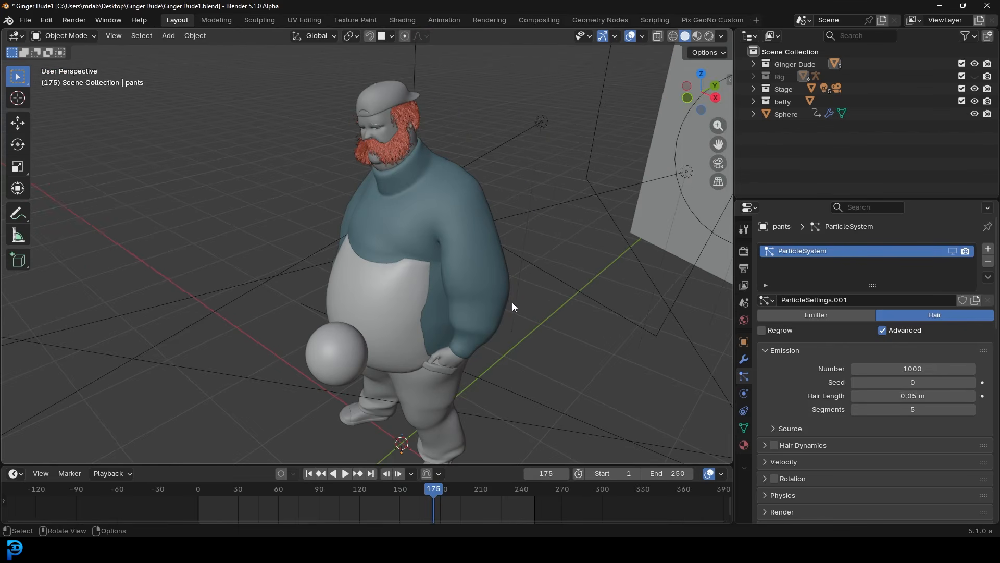
- Briefly toggle the rig overlay, then hide the Stage and belly collections and orbit the character
{"action": "left_click", "coordinate": [975, 77]}
{"action": "left_click", "coordinate": [975, 77]}
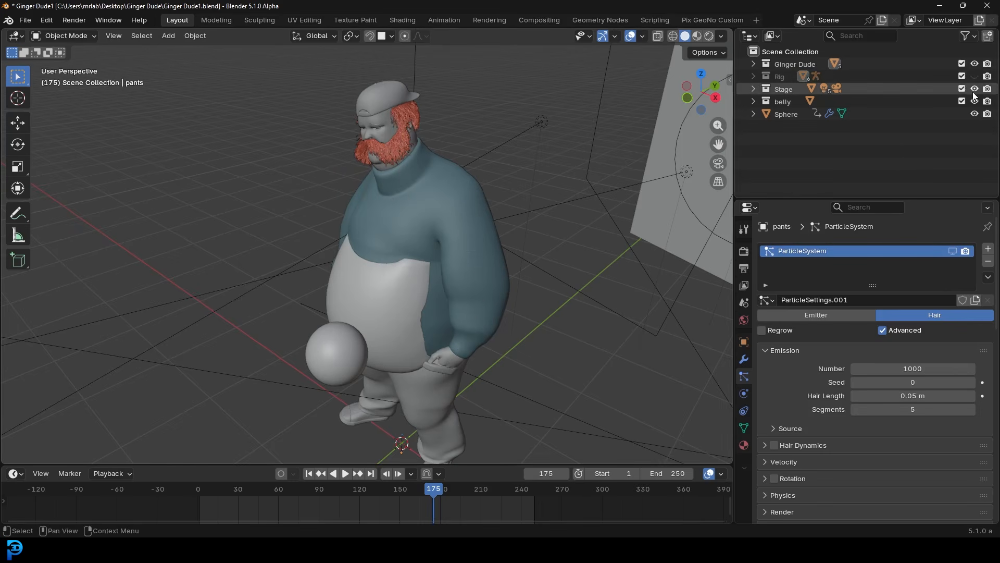
{"action": "middle_click_drag", "start_coordinate": [432, 257], "coordinate": [395, 240]}
{"action": "scroll", "coordinate": [365, 231], "scroll_direction": "up", "scroll_amount": 3}
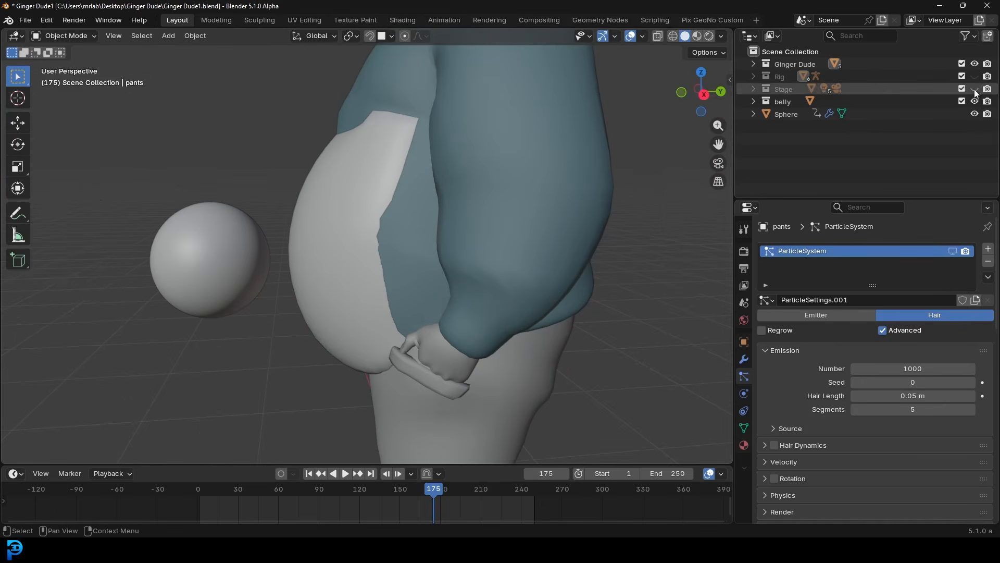
{"action": "left_click_drag", "start_coordinate": [974, 89], "coordinate": [975, 101]}
{"action": "middle_click_drag", "start_coordinate": [261, 160], "coordinate": [401, 205]}
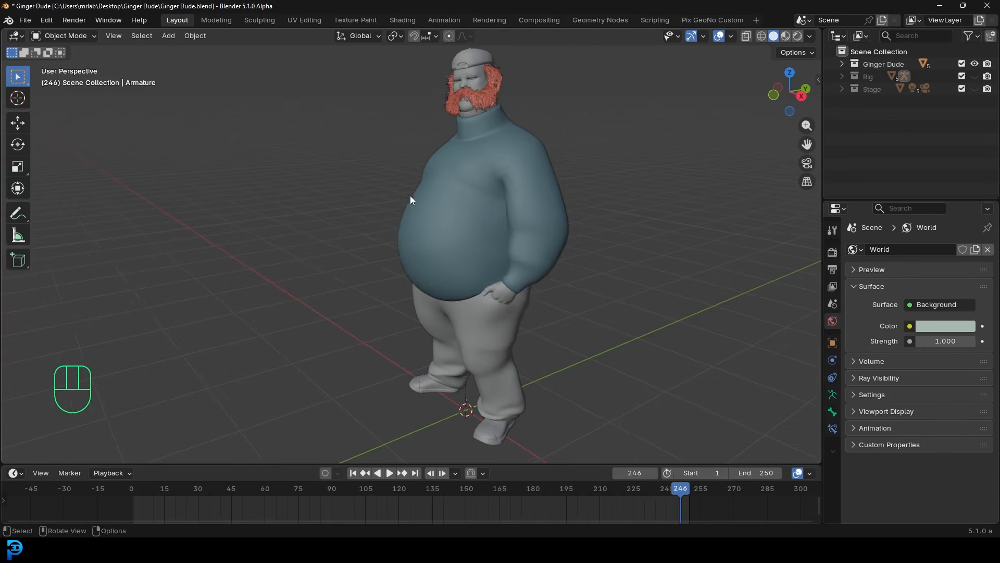
{"action": "middle_click_drag", "start_coordinate": [410, 195], "coordinate": [455, 166]}
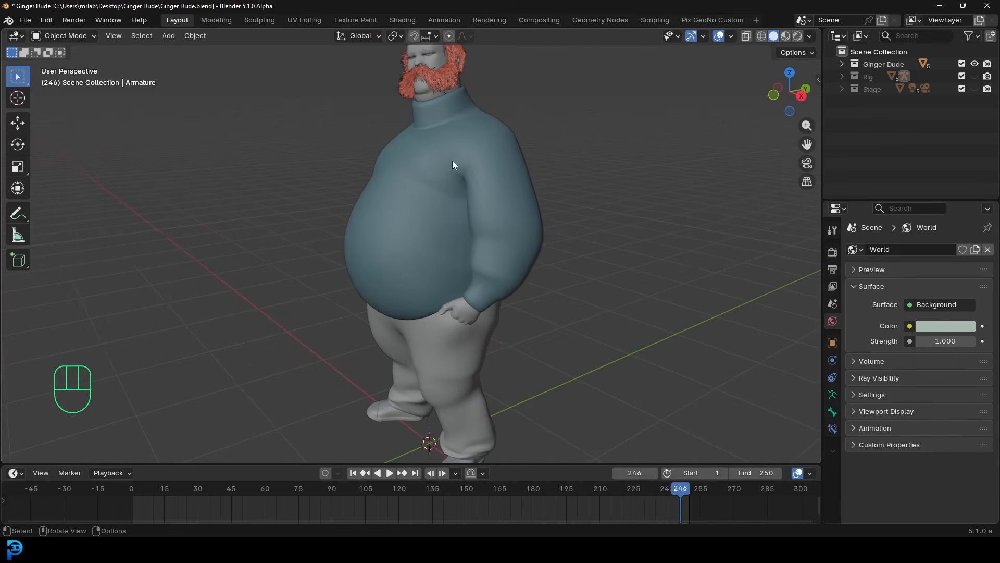
- Toggle the Rig bones on and off, then play the animation and stop at frame 62
{"action": "left_click", "coordinate": [975, 77]}
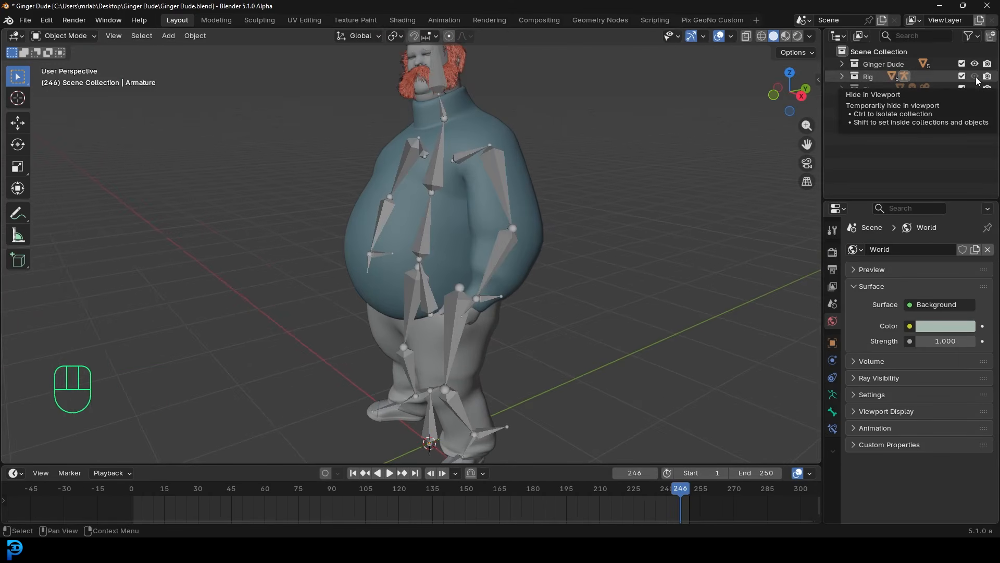
{"action": "left_click", "coordinate": [977, 76]}
{"action": "key", "text": "space"}
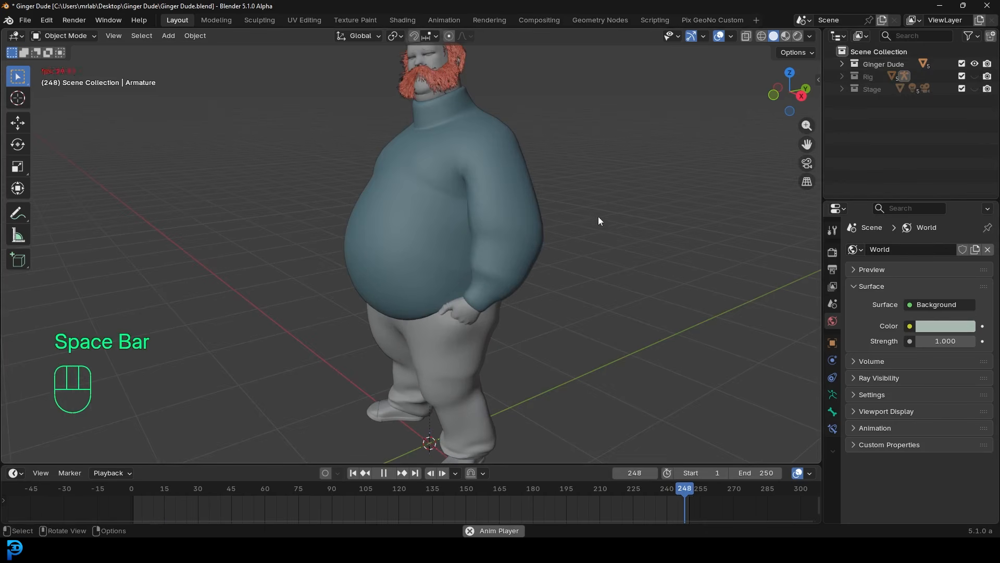
{"action": "middle_click_drag", "start_coordinate": [516, 248], "coordinate": [364, 236]}
{"action": "key", "text": "space"}
- Enter Edit Mode on the clothing mesh in front orthographic view, deselect all, and frame the belly
{"action": "left_click", "coordinate": [373, 236]}
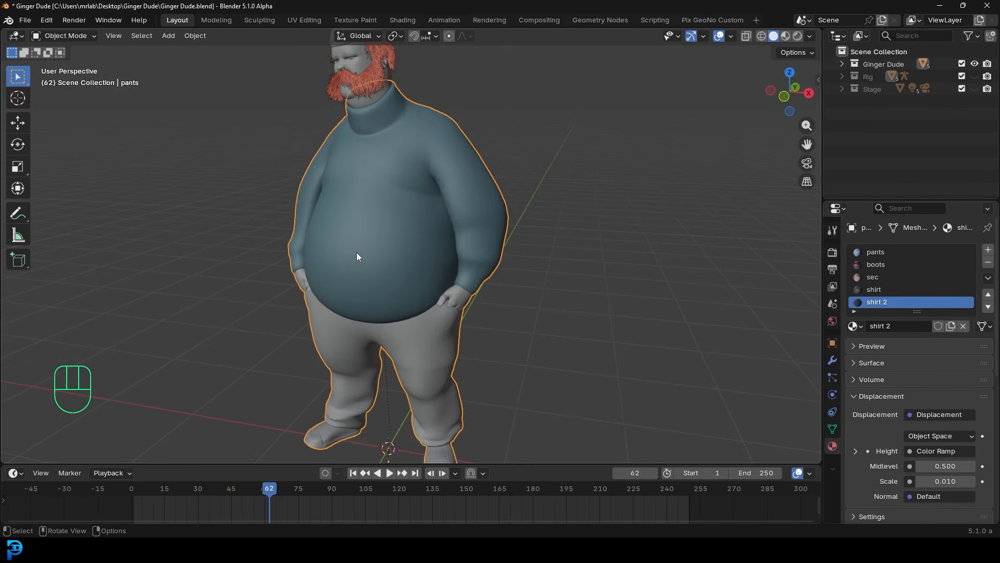
{"action": "key", "text": "Tab"}
{"action": "key", "text": "KP_1"}
{"action": "key", "text": "alt+a"}
{"action": "scroll", "coordinate": [357, 252], "scroll_direction": "up", "scroll_amount": 3}
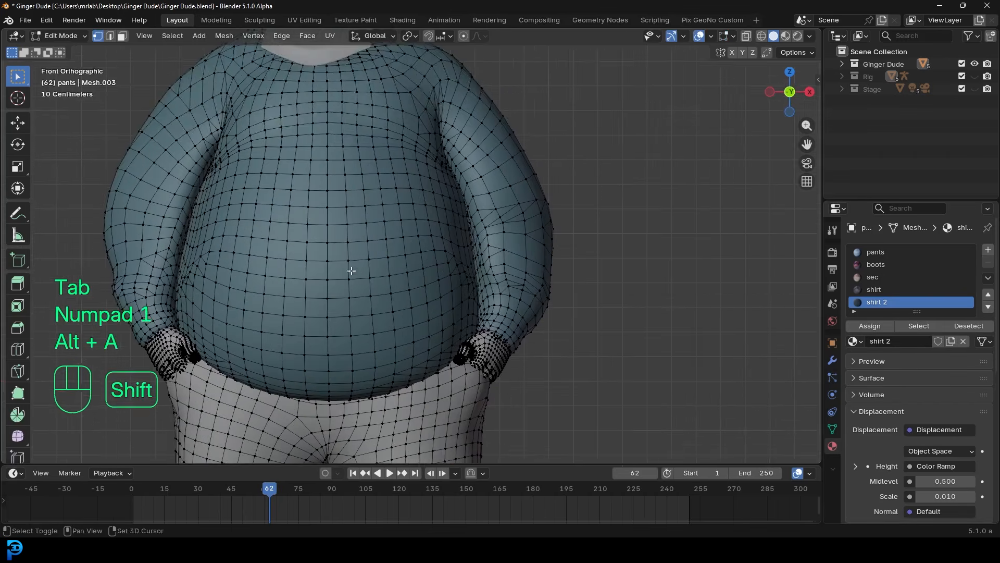
{"action": "middle_click_drag", "start_coordinate": [351, 272], "coordinate": [438, 195], "text": "shift"}
{"action": "scroll", "coordinate": [438, 194], "scroll_direction": "up", "scroll_amount": 2}
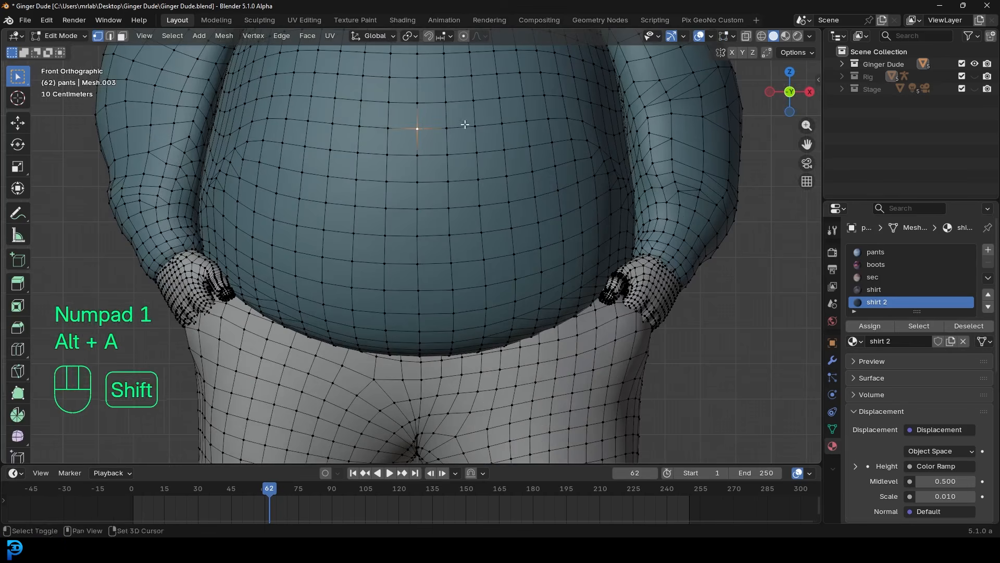
{"action": "scroll", "coordinate": [438, 255], "scroll_direction": "down", "scroll_amount": 5}
- Select the belly's centre vertex and grow the selection twice to cover most of the belly
{"action": "left_click", "coordinate": [407, 259], "text": "ctrl"}
{"action": "key", "text": "ctrl+KP_Add"}
{"action": "key", "text": "ctrl+KP_Add"}
{"action": "key", "text": "ctrl+KP_Add"}
{"action": "key", "text": "ctrl+KP_Add"}
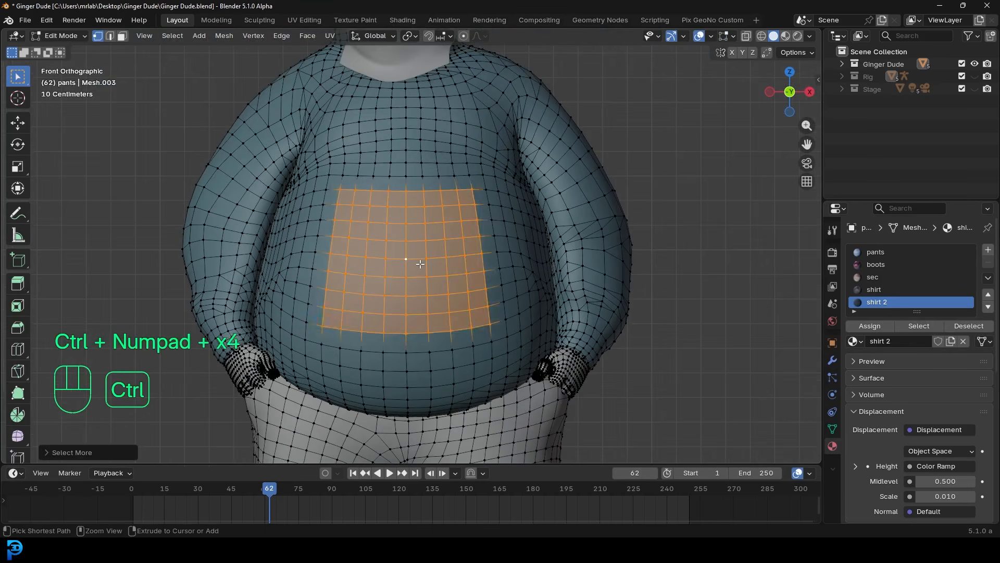
{"action": "key", "text": "ctrl+KP_Add"}
{"action": "key", "text": "ctrl+KP_Add"}
{"action": "key", "text": "ctrl+KP_Add"}
{"action": "key", "text": "ctrl+KP_Add"}
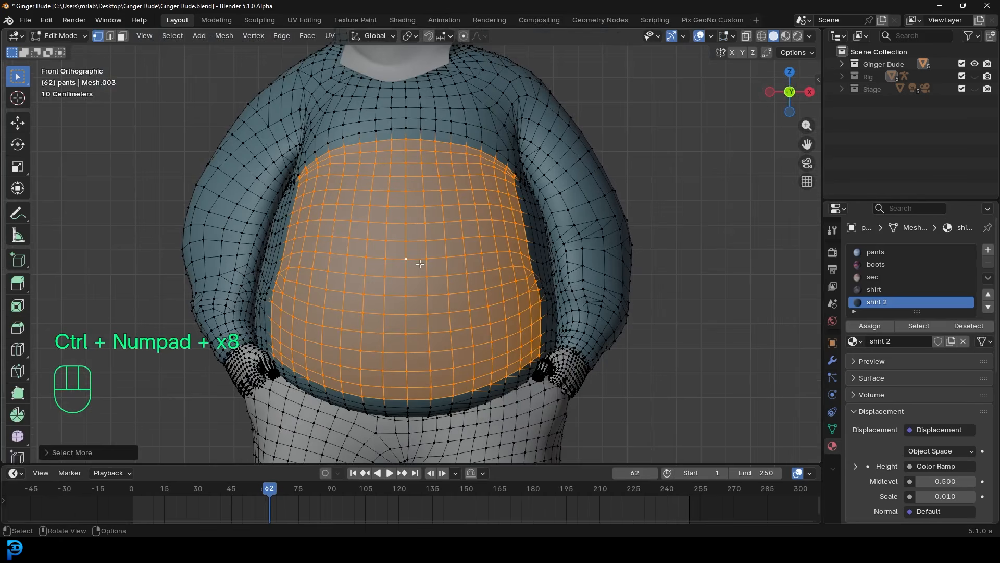
{"action": "scroll", "coordinate": [453, 222], "scroll_direction": "down", "scroll_amount": 3}
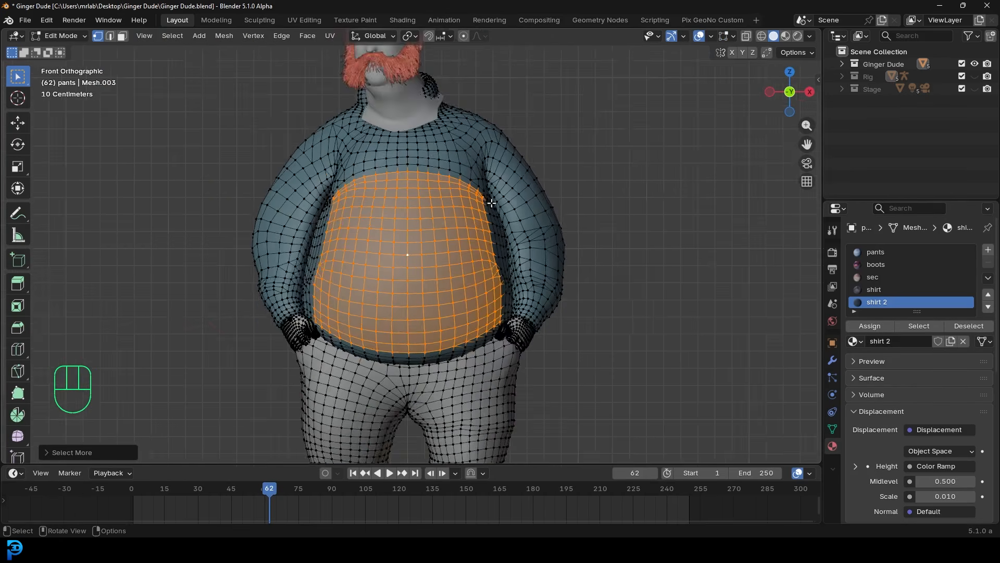
{"action": "middle_click_drag", "start_coordinate": [453, 222], "coordinate": [517, 256]}
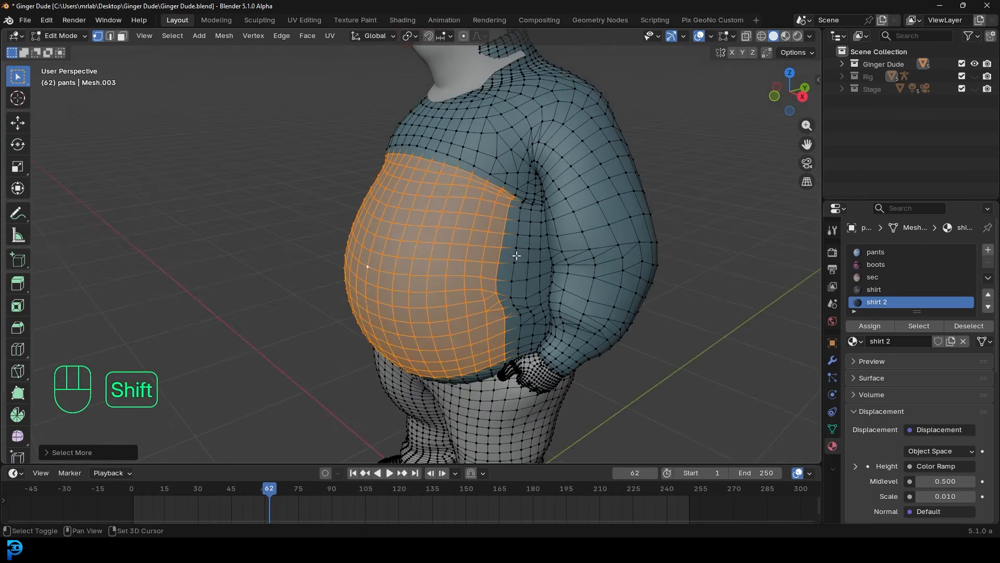
- Duplicate the belly faces in place and separate them into their own object, pants.001
{"action": "key", "text": "shift+d"}
{"action": "right_click", "coordinate": [519, 248]}
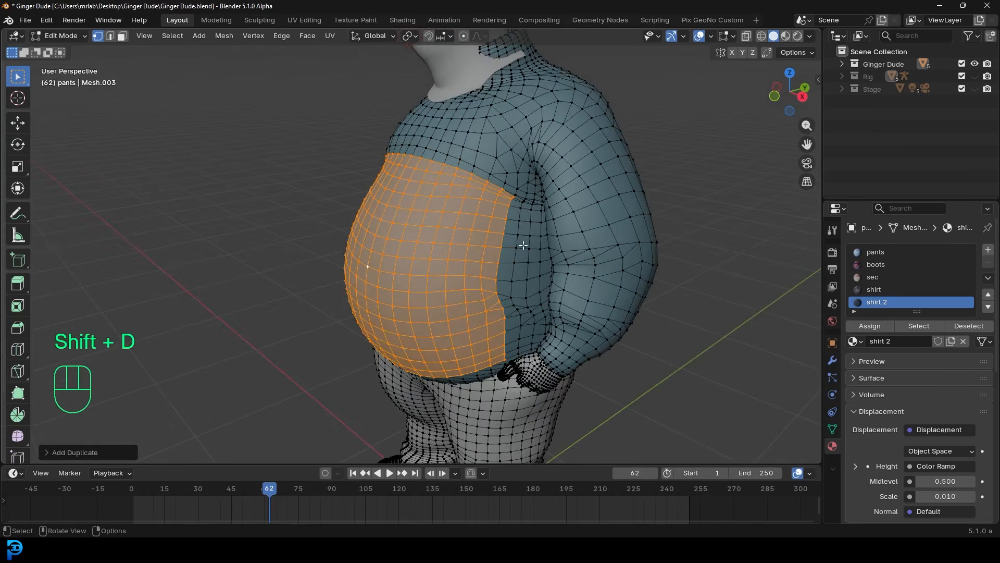
{"action": "key", "text": "p"}
{"action": "left_click", "coordinate": [469, 245]}
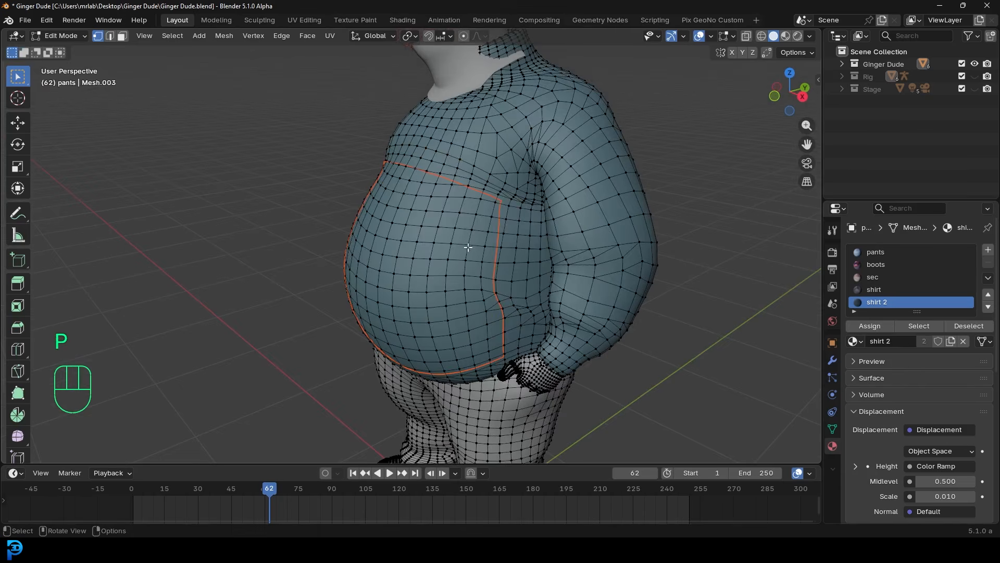
{"action": "key", "text": "Tab"}
- Using wireframe shading, select the separated belly object and edit it back in solid shading
{"action": "key", "text": "z"}
{"action": "left_click", "coordinate": [447, 198]}
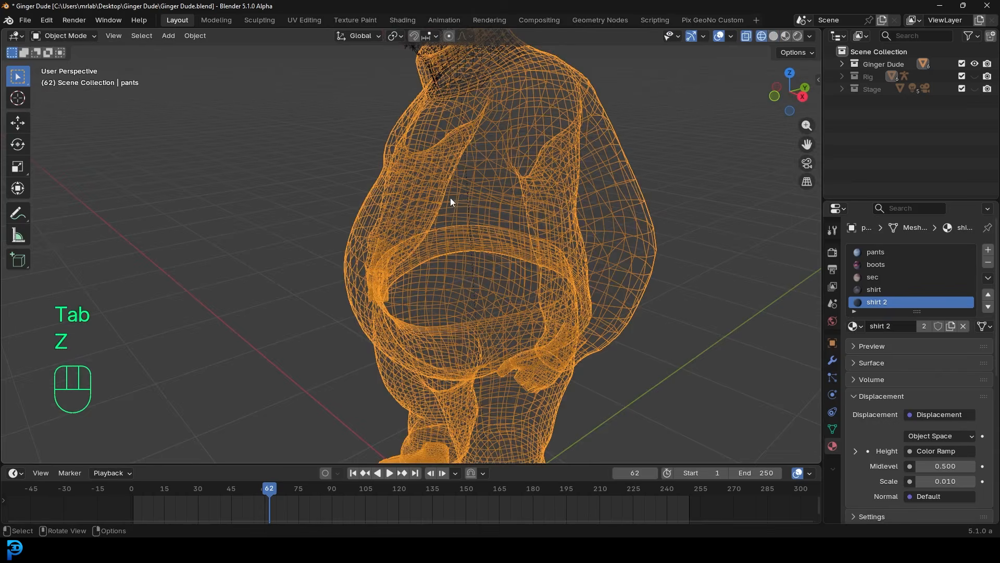
{"action": "left_click", "coordinate": [370, 190]}
{"action": "middle_click_drag", "start_coordinate": [464, 188], "coordinate": [522, 227]}
{"action": "key", "text": "Tab"}
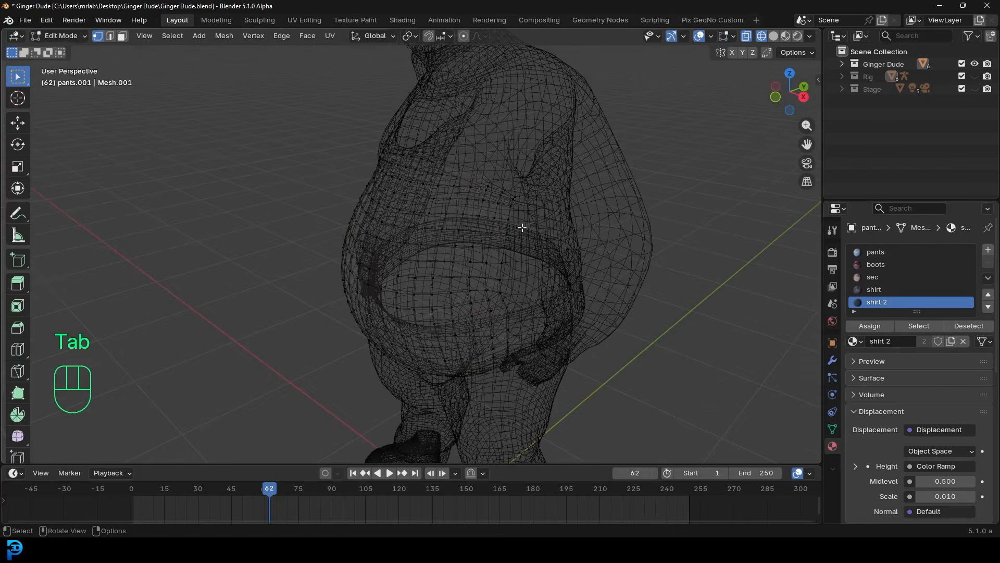
{"action": "key", "text": "z"}
{"action": "left_click", "coordinate": [598, 228]}
- Inflate the whole belly copy slightly along its normals with Alt+S and remove its material slots
{"action": "key", "text": "a"}
{"action": "scroll", "coordinate": [594, 236], "scroll_direction": "up", "scroll_amount": 2}
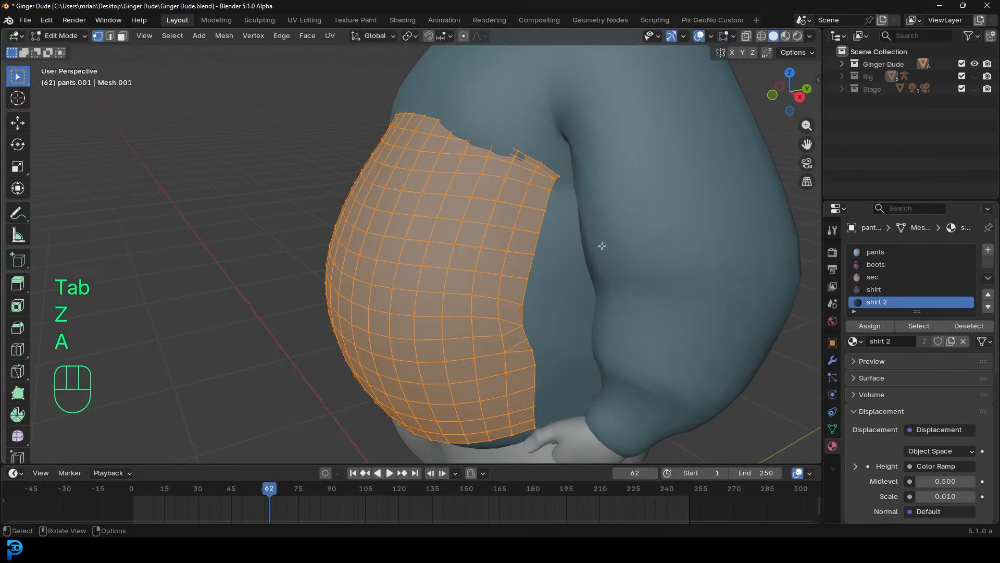
{"action": "key", "text": "alt+s"}
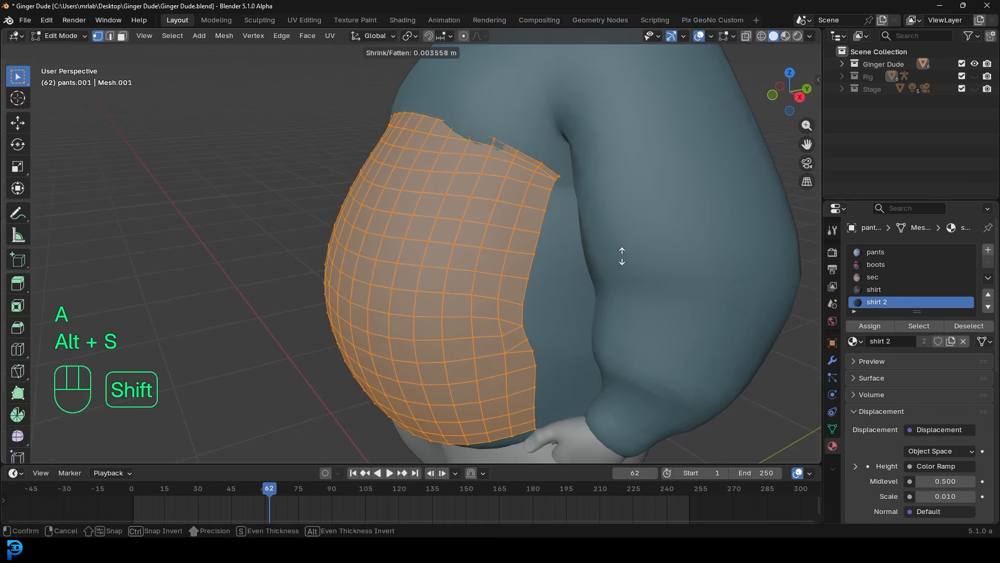
{"action": "left_click", "coordinate": [621, 253]}
{"action": "key", "text": "Tab"}
{"action": "middle_click_drag", "start_coordinate": [393, 250], "coordinate": [530, 262]}
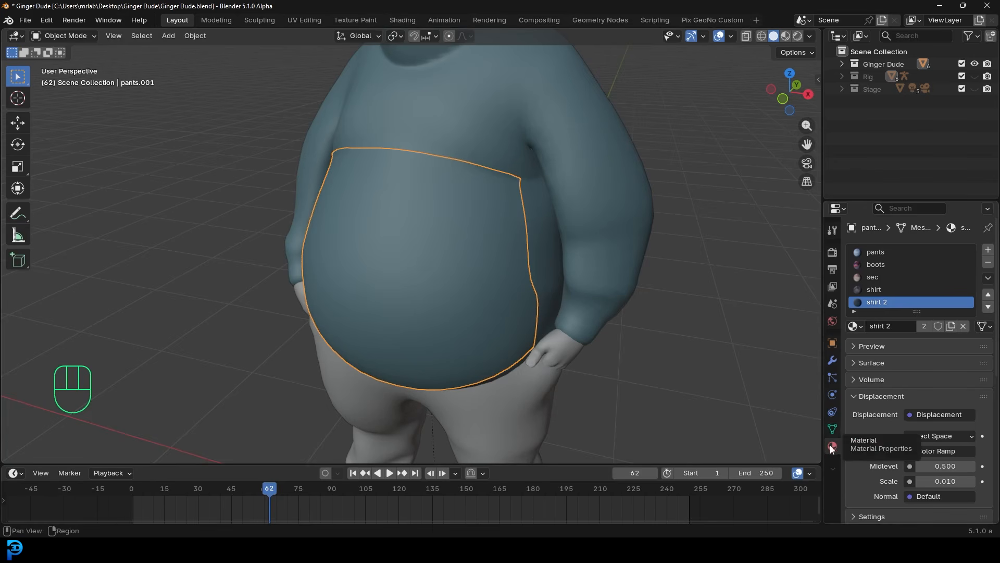
{"action": "left_click", "coordinate": [988, 262]}
{"action": "left_click", "coordinate": [988, 262]}
{"action": "left_click", "coordinate": [989, 262]}
{"action": "left_click", "coordinate": [988, 262]}
{"action": "left_click", "coordinate": [988, 262]}
- Scale the belly copy's mesh along X and shift it along Y
{"action": "key", "text": "Tab"}
{"action": "middle_click_drag", "start_coordinate": [620, 225], "coordinate": [444, 286]}
{"action": "key", "text": "s"}
{"action": "key", "text": "x"}
{"action": "left_click", "coordinate": [602, 242]}
{"action": "scroll", "coordinate": [490, 238], "scroll_direction": "up", "scroll_amount": 1}
{"action": "key", "text": "g"}
{"action": "key", "text": "y"}
{"action": "left_click", "coordinate": [489, 238]}
{"action": "scroll", "coordinate": [489, 238], "scroll_direction": "down", "scroll_amount": 5}
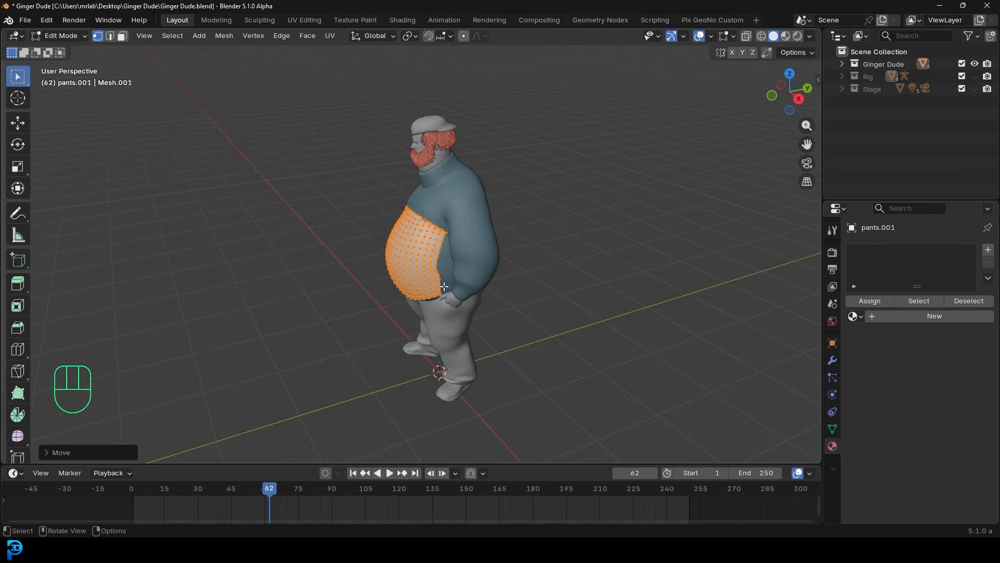
{"action": "middle_click_drag", "start_coordinate": [505, 261], "coordinate": [469, 297]}
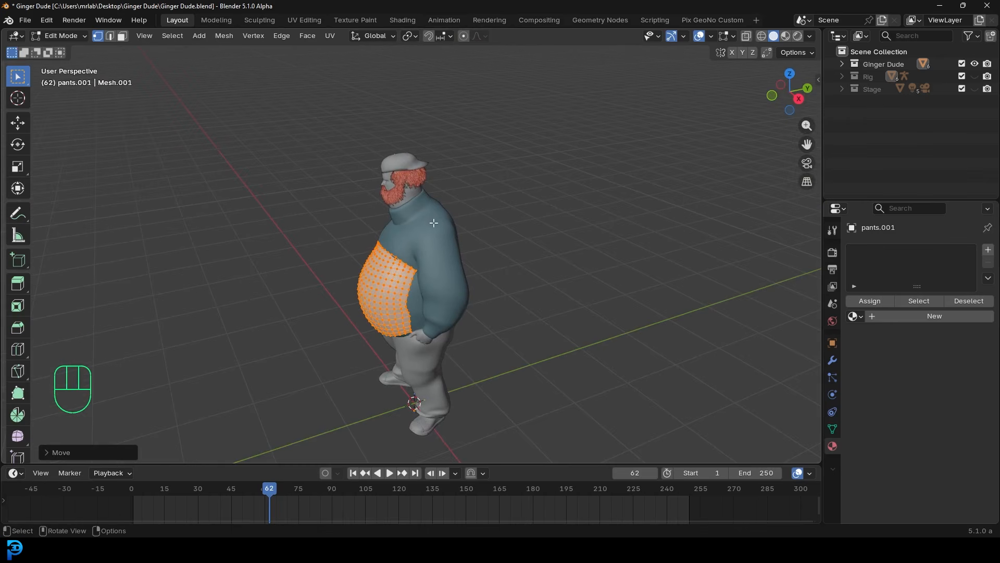
- Move the belly copy into a new collection named 'jiggle'
{"action": "key", "text": "Tab"}
{"action": "middle_click_drag", "start_coordinate": [417, 276], "coordinate": [394, 277]}
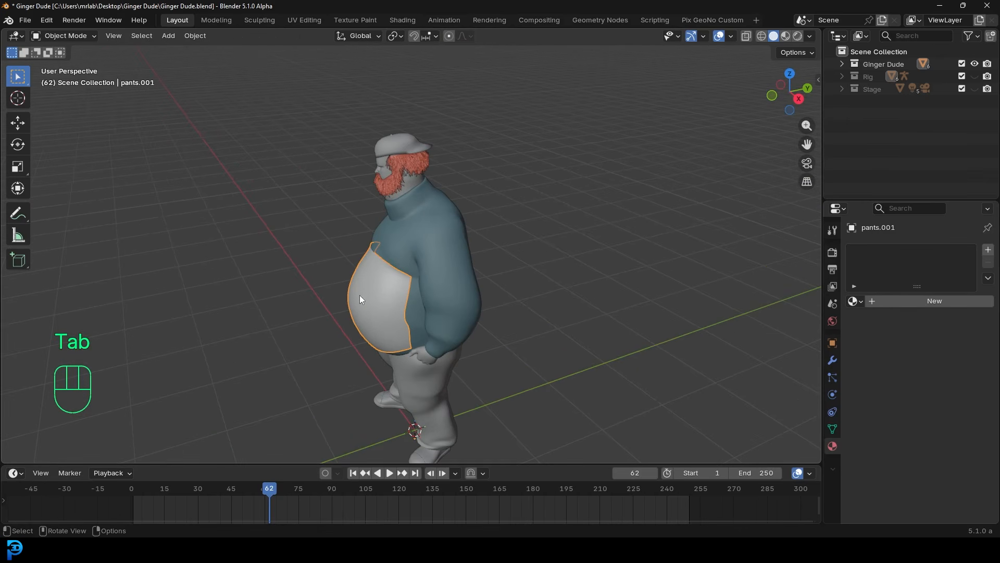
{"action": "key", "text": "g"}
{"action": "right_click", "coordinate": [344, 266]}
{"action": "key", "text": "m"}
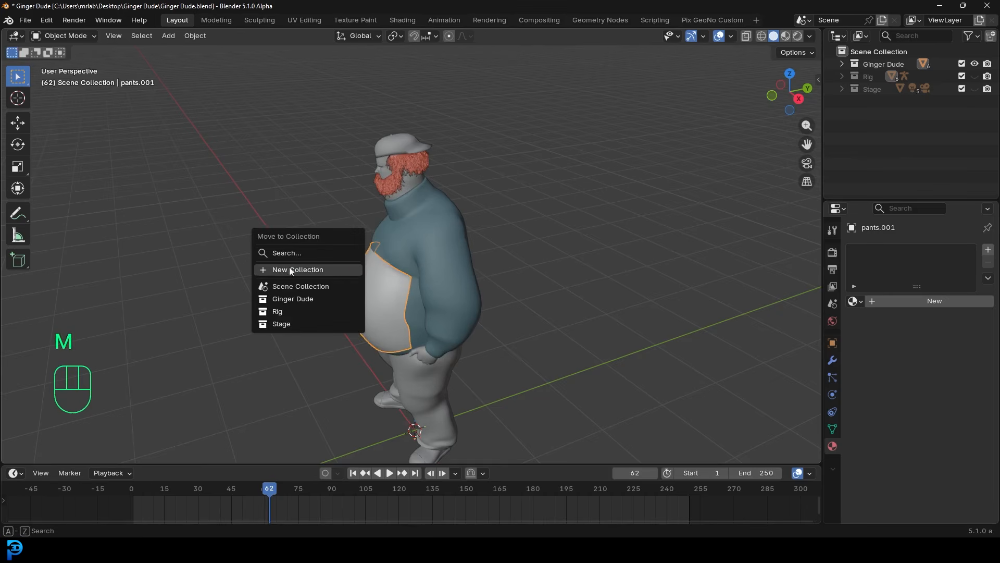
{"action": "left_click", "coordinate": [306, 271]}
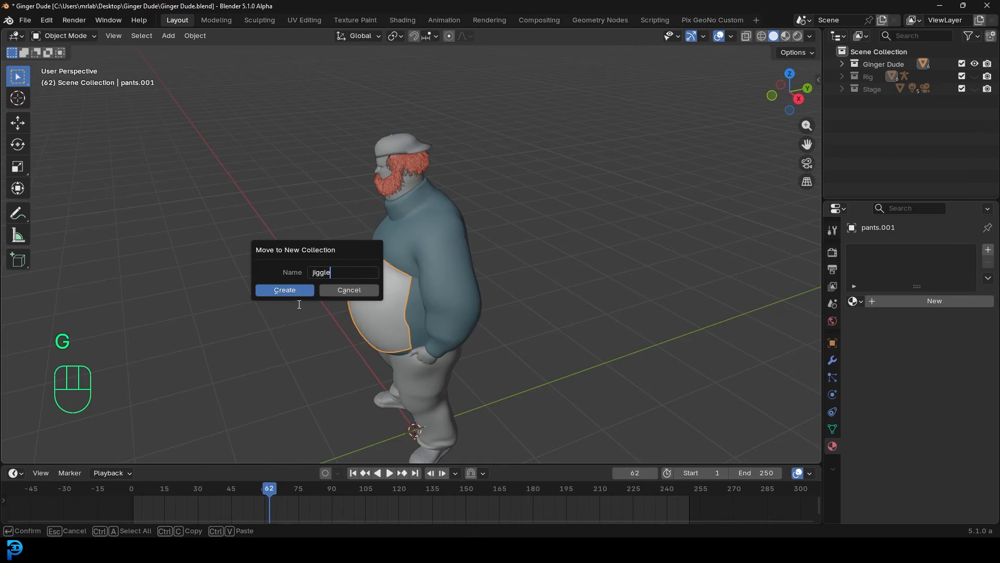
{"action": "type", "text": "jiggle"}
{"action": "left_click", "coordinate": [298, 292]}
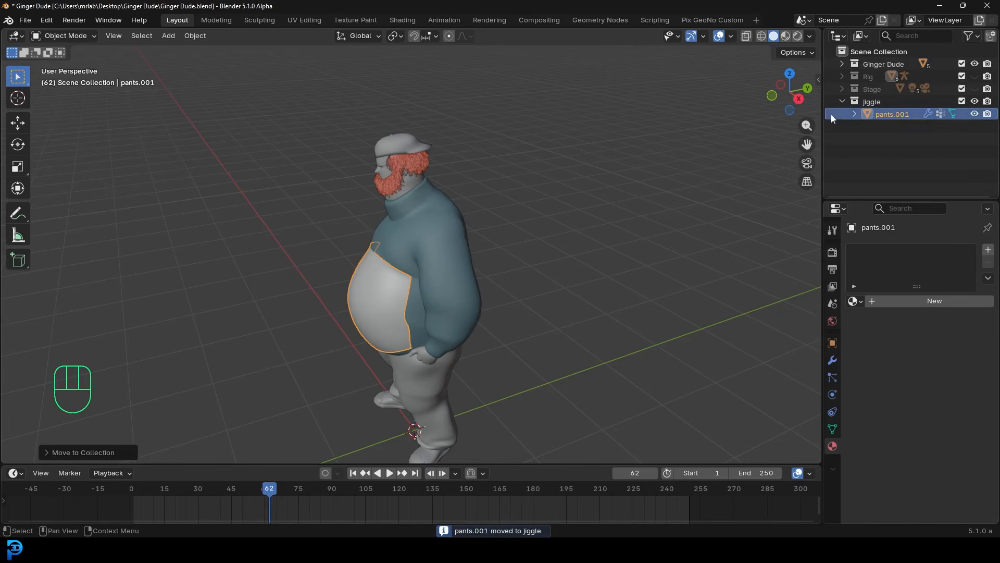
- Hide the Ginger Dude collection and rename pants.001 to 'jiggle mesh'
{"action": "left_click", "coordinate": [976, 63]}
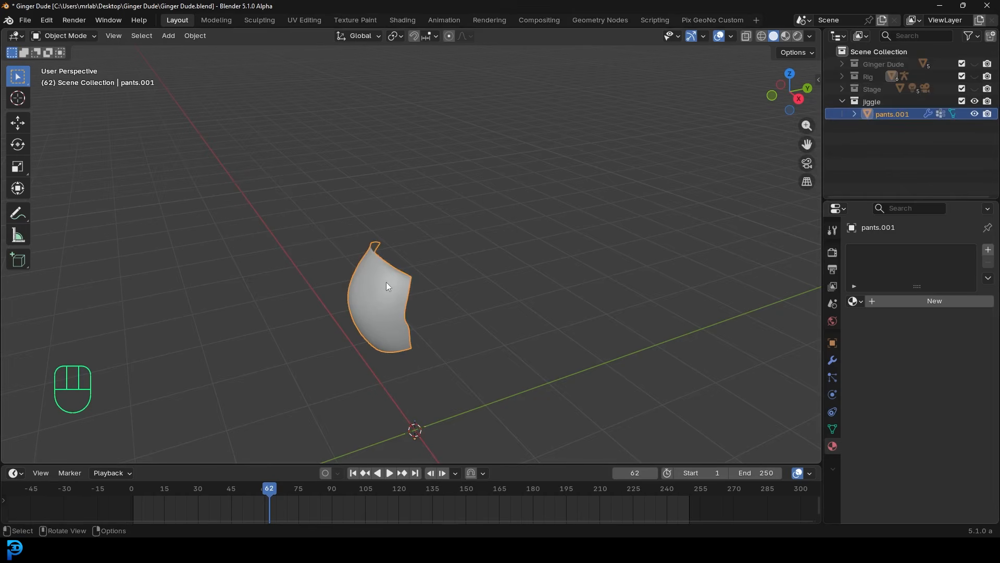
{"action": "double_click", "coordinate": [893, 108]}
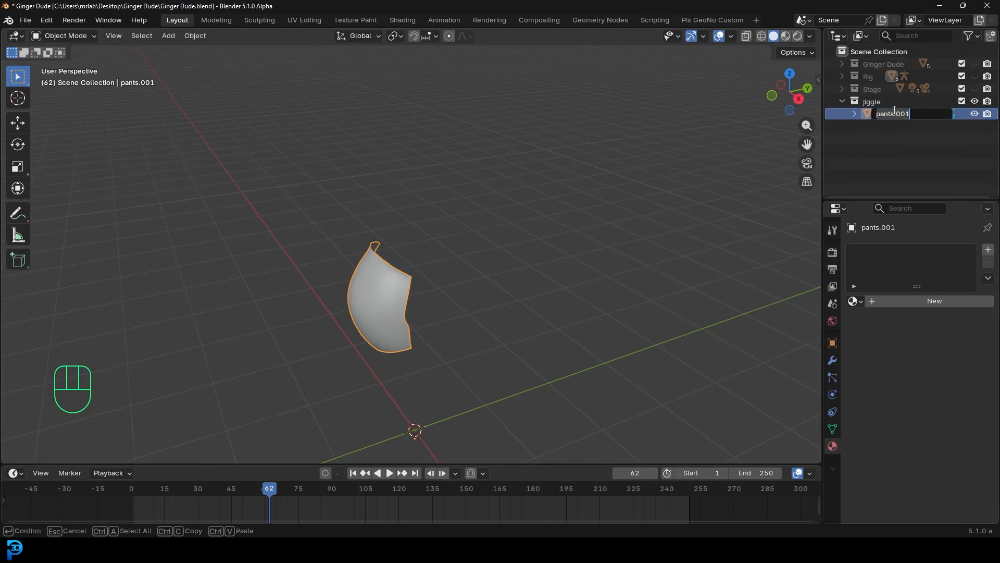
{"action": "type", "text": "jiggle mesh"}
{"action": "key", "text": "Return"}
- In Edit Mode, extrude the jiggle mesh backward along the global Y axis
{"action": "middle_click_drag", "start_coordinate": [494, 219], "coordinate": [407, 290]}
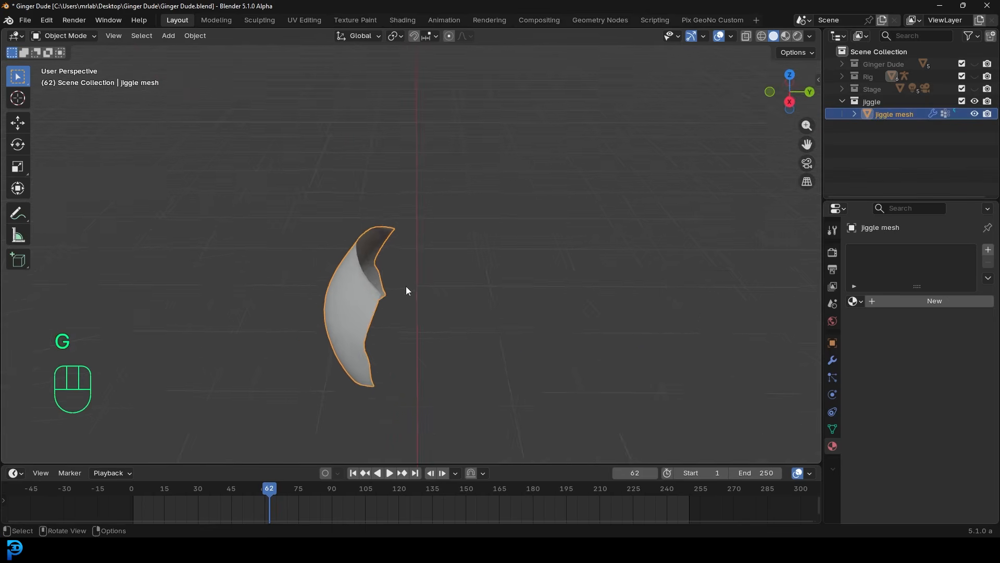
{"action": "scroll", "coordinate": [407, 291], "scroll_direction": "up", "scroll_amount": 1}
{"action": "middle_click_drag", "start_coordinate": [317, 300], "coordinate": [330, 282]}
{"action": "key", "text": "Tab"}
{"action": "middle_click_drag", "start_coordinate": [387, 298], "coordinate": [405, 257], "text": "shift"}
{"action": "scroll", "coordinate": [404, 257], "scroll_direction": "up", "scroll_amount": 1}
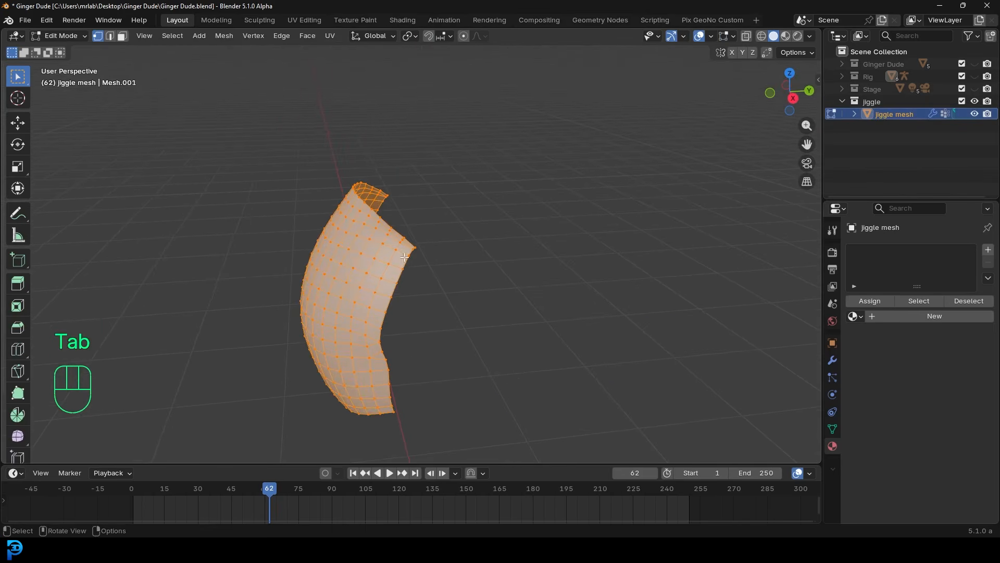
{"action": "key", "text": "e"}
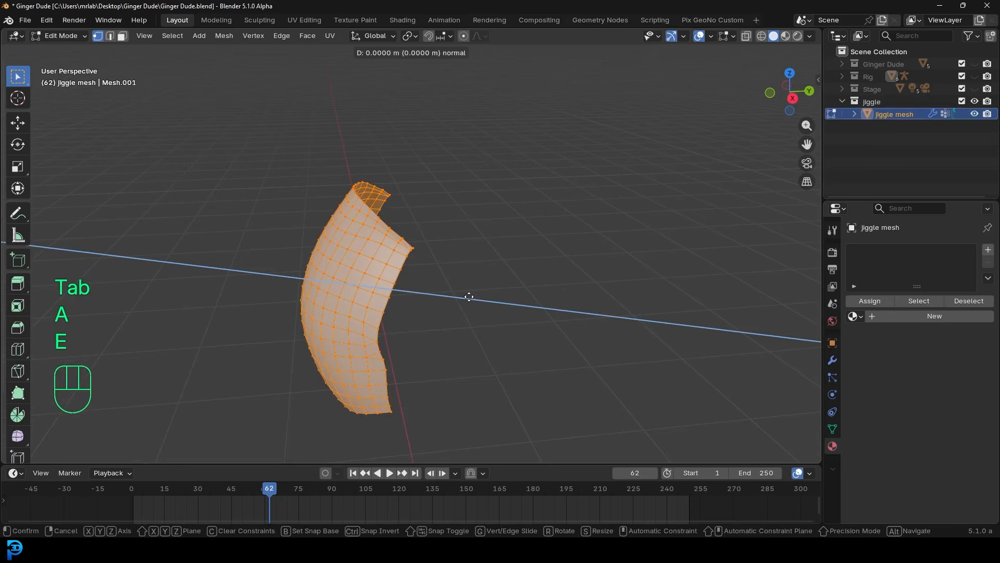
{"action": "key", "text": "y"}
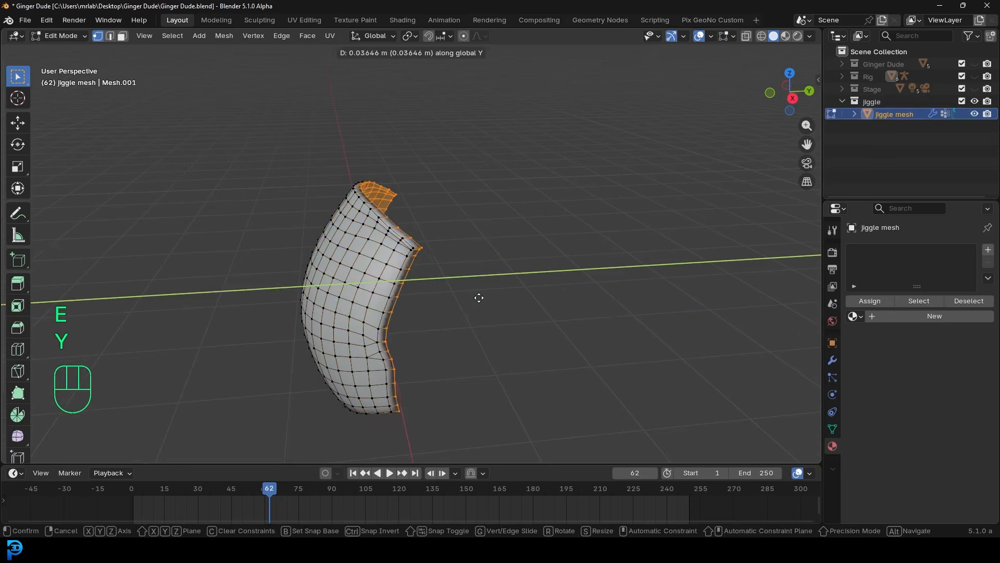
{"action": "left_click", "coordinate": [547, 311]}
- Flatten the extruded back faces with scale Y 0 and move them along Y
{"action": "middle_click_drag", "start_coordinate": [547, 310], "coordinate": [517, 248]}
{"action": "key", "text": "s"}
{"action": "key", "text": "y"}
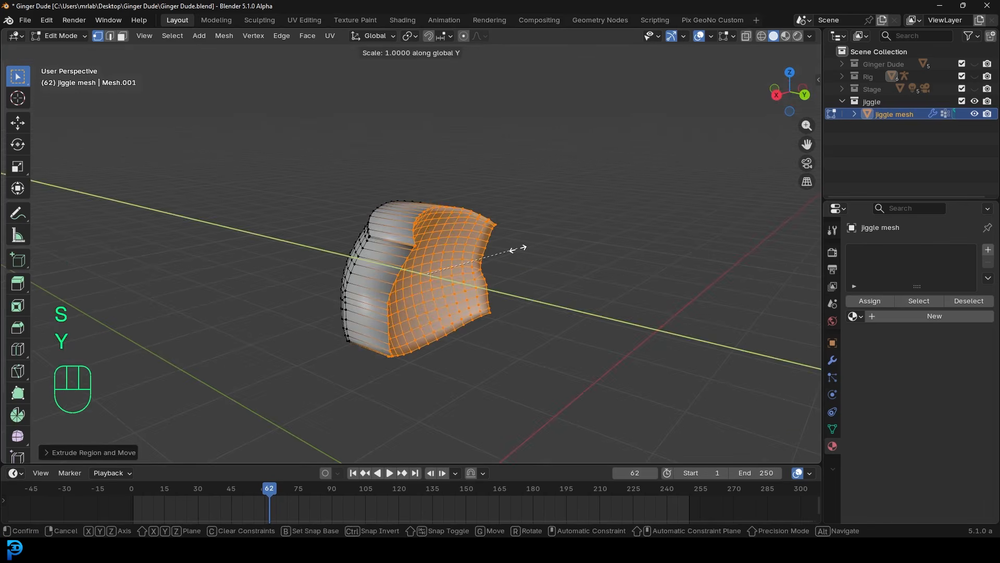
{"action": "key", "text": "0"}
{"action": "key", "text": "Return"}
{"action": "middle_click_drag", "start_coordinate": [517, 248], "coordinate": [459, 245]}
{"action": "key", "text": "g"}
{"action": "key", "text": "y"}
{"action": "left_click", "coordinate": [447, 255]}
- Add five edge loops around the extruded sides without sliding them
{"action": "key", "text": "ctrl+r"}
{"action": "scroll", "coordinate": [431, 263], "scroll_direction": "up", "scroll_amount": 4}
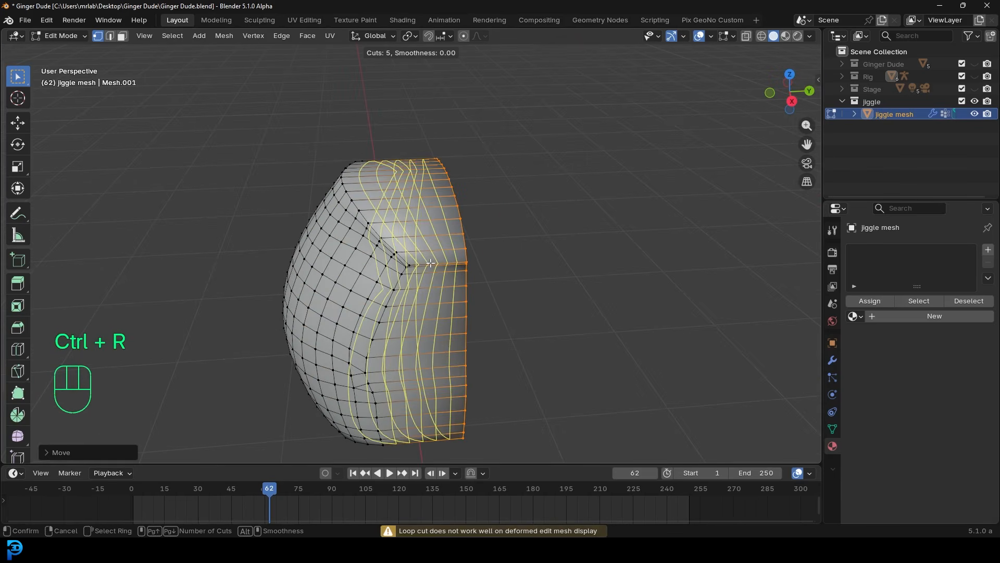
{"action": "left_click", "coordinate": [431, 263]}
{"action": "right_click", "coordinate": [430, 263]}
{"action": "scroll", "coordinate": [427, 262], "scroll_direction": "down", "scroll_amount": 5}
{"action": "middle_click_drag", "start_coordinate": [404, 263], "coordinate": [456, 265]}
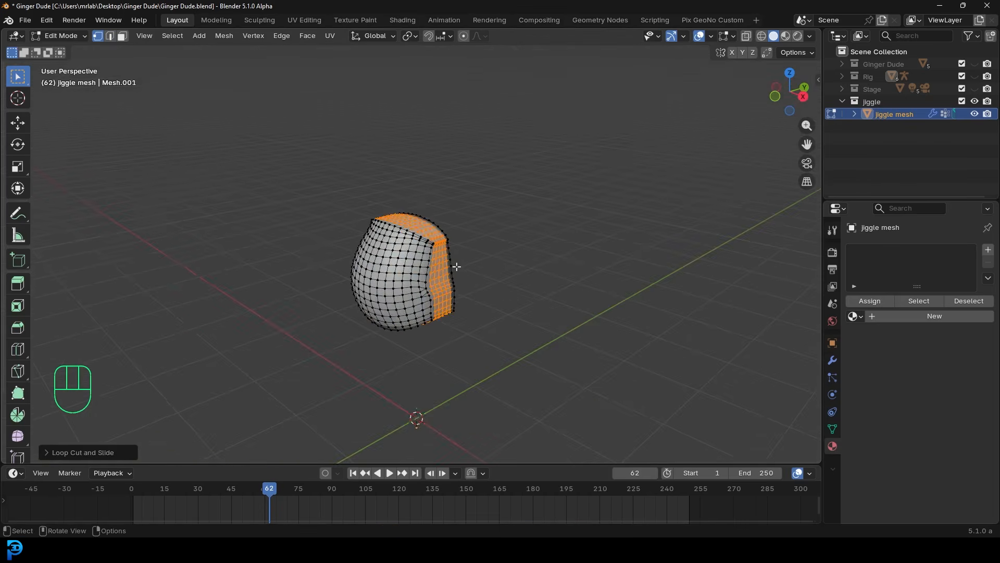
- Select the whole jiggle mesh, recalculate its normals, and display face normals
{"action": "key", "text": "a"}
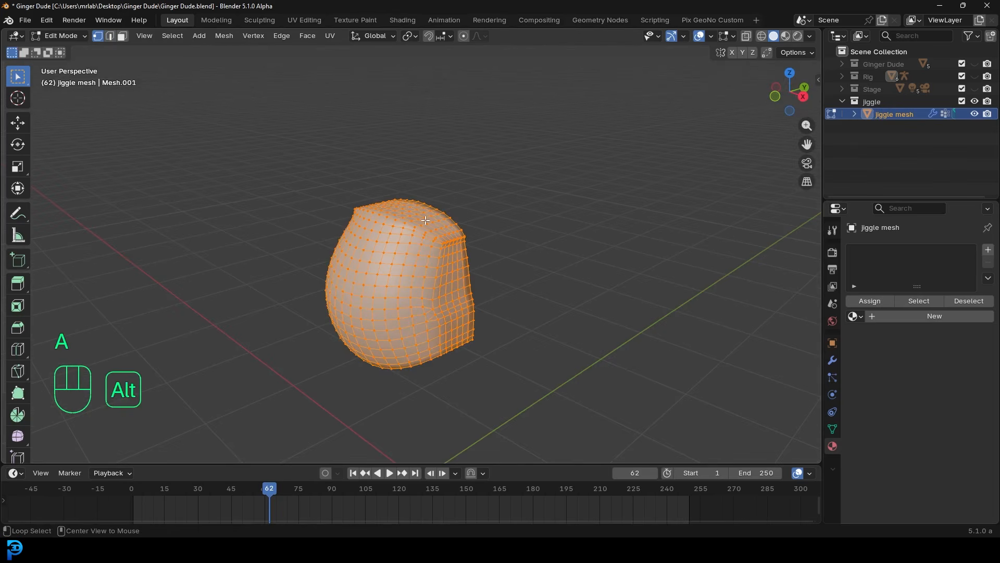
{"action": "key", "text": "alt+n"}
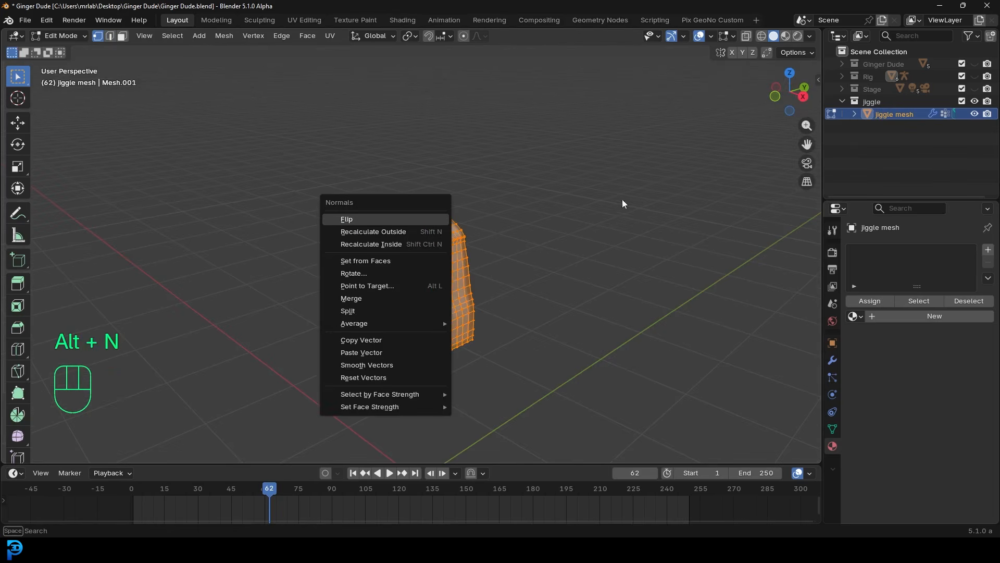
{"action": "left_click", "coordinate": [385, 232]}
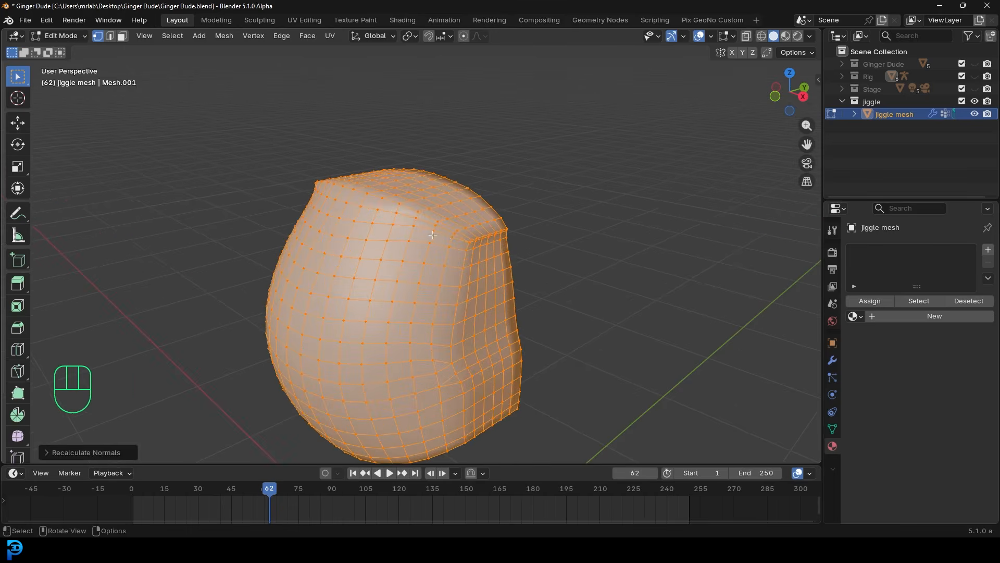
{"action": "left_click", "coordinate": [734, 36]}
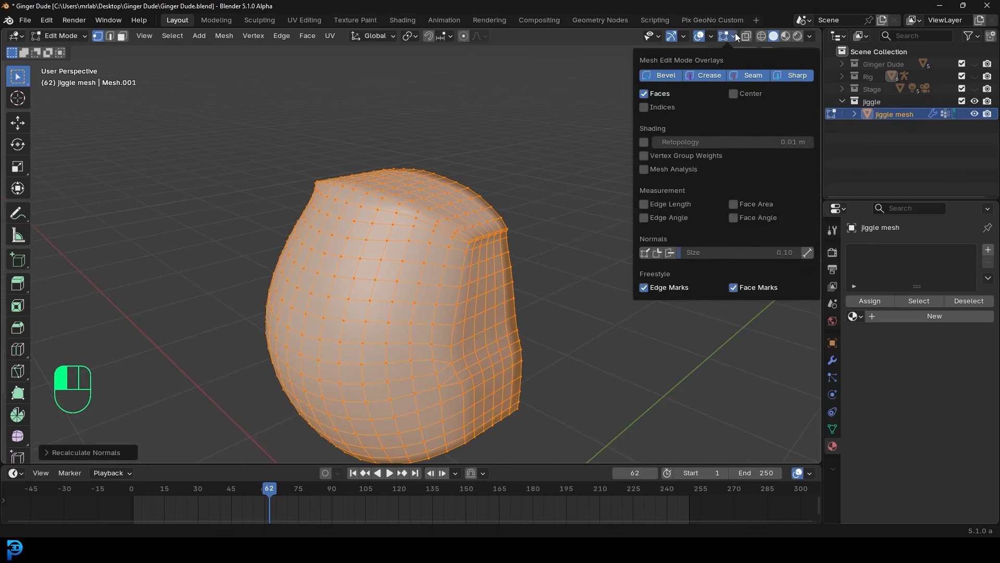
{"action": "left_click", "coordinate": [670, 253]}
- Recalculate the right-side vertices' normals to point outward
{"action": "middle_click_drag", "start_coordinate": [607, 389], "coordinate": [581, 400]}
{"action": "left_click_drag", "start_coordinate": [583, 404], "coordinate": [435, 196]}
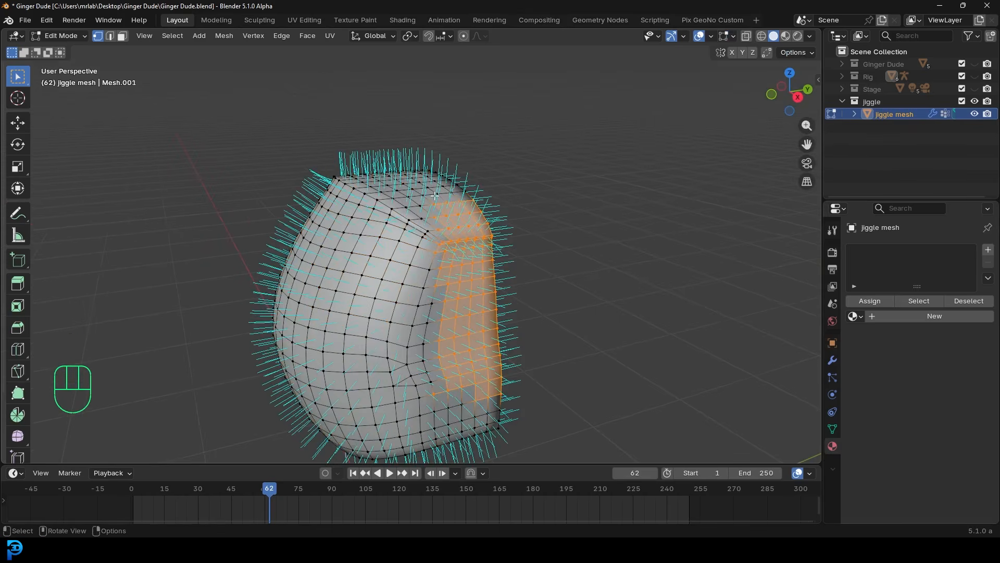
{"action": "key", "text": "alt+n"}
{"action": "left_click", "coordinate": [435, 196]}
{"action": "middle_click_drag", "start_coordinate": [486, 266], "coordinate": [493, 266]}
- In wireframe shading, select the entire mesh and recalculate all normals outward
{"action": "key", "text": "alt+a"}
{"action": "scroll", "coordinate": [561, 183], "scroll_direction": "up", "scroll_amount": 1, "text": "alt"}
{"action": "scroll", "coordinate": [561, 183], "scroll_direction": "up", "scroll_amount": 3}
{"action": "scroll", "coordinate": [536, 244], "scroll_direction": "down", "scroll_amount": 3}
{"action": "key", "text": "z"}
{"action": "left_click", "coordinate": [379, 246]}
{"action": "mouse_move", "coordinate": [379, 247]}
{"action": "middle_mouse_down"}
{"action": "mouse_move", "coordinate": [563, 250]}
{"action": "mouse_move", "coordinate": [538, 250]}
{"action": "middle_mouse_up"}
{"action": "key", "text": "a"}
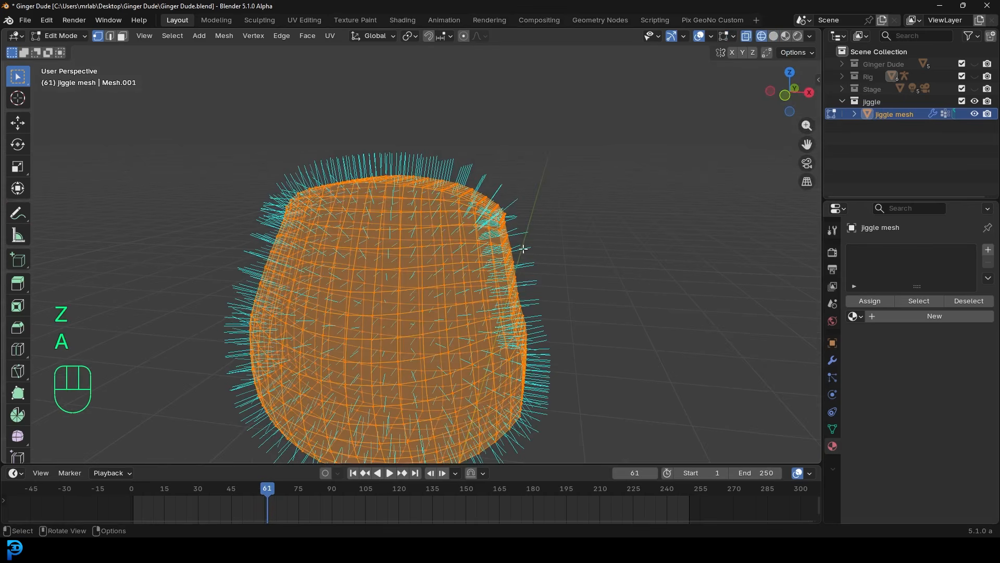
{"action": "key", "text": "alt+n"}
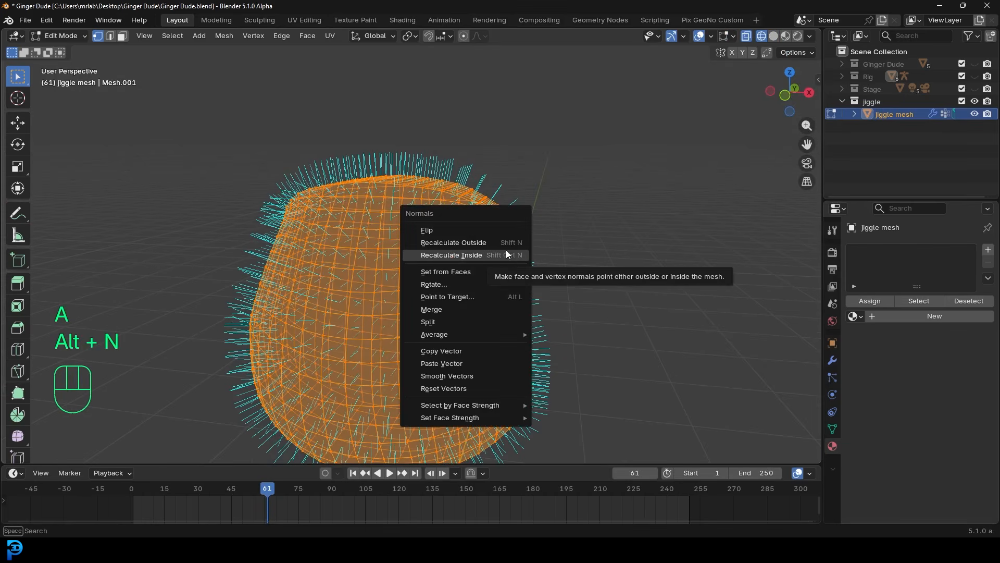
{"action": "left_click", "coordinate": [500, 242]}
- Return to solid shading and hide the face normal lines
{"action": "middle_click_drag", "start_coordinate": [499, 242], "coordinate": [500, 273]}
{"action": "key", "text": "z"}
{"action": "left_click", "coordinate": [594, 273]}
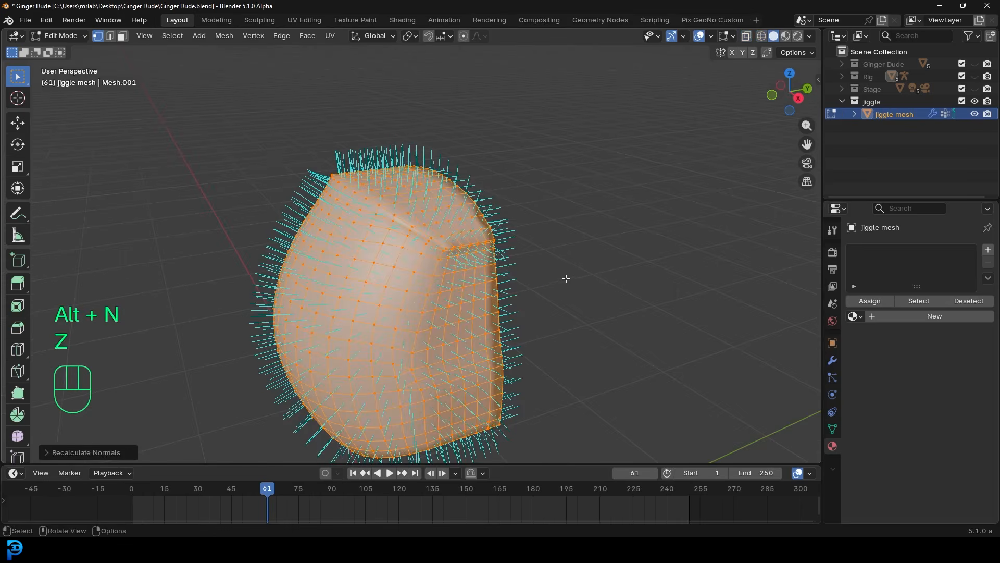
{"action": "left_click", "coordinate": [732, 37]}
{"action": "left_click", "coordinate": [673, 251]}
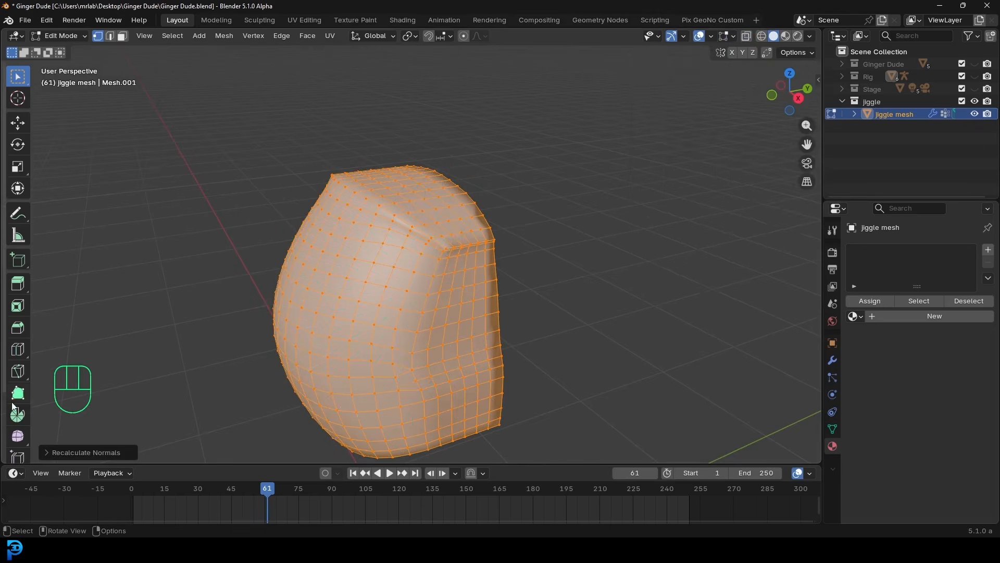
{"action": "scroll", "coordinate": [20, 390], "scroll_direction": "down", "scroll_amount": 2}
- Smooth the jiggle mesh's vertices with the Smooth Vertices tool
{"action": "left_click", "coordinate": [18, 388]}
{"action": "left_click_drag", "start_coordinate": [447, 251], "coordinate": [586, 210]}
{"action": "middle_click_drag", "start_coordinate": [431, 246], "coordinate": [413, 227]}
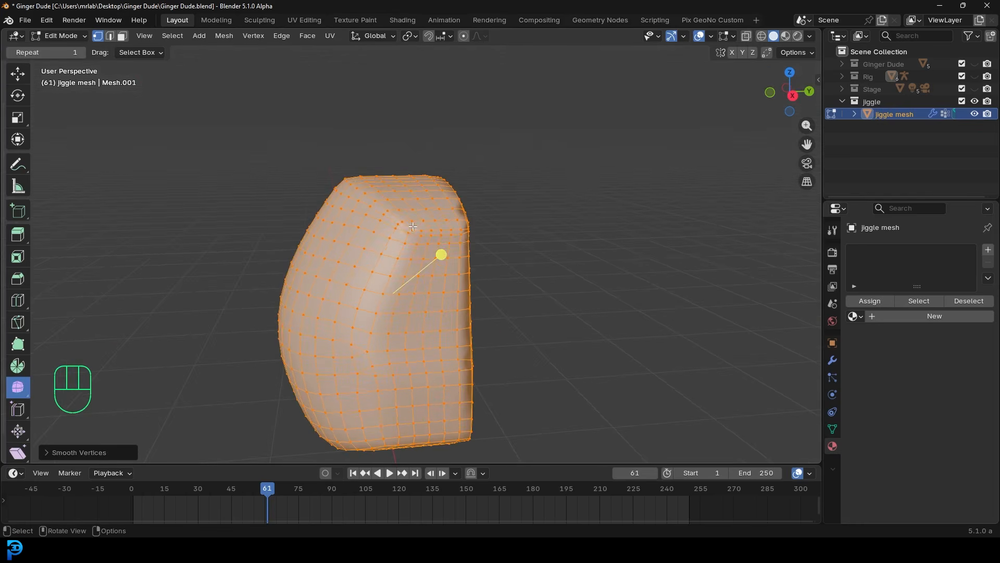
- From the right view with X-ray on, select the belly-front vertex strip, adding more with circle select
{"action": "key", "text": "KP_3"}
{"action": "middle_click_drag", "start_coordinate": [471, 207], "coordinate": [442, 210], "text": "shift"}
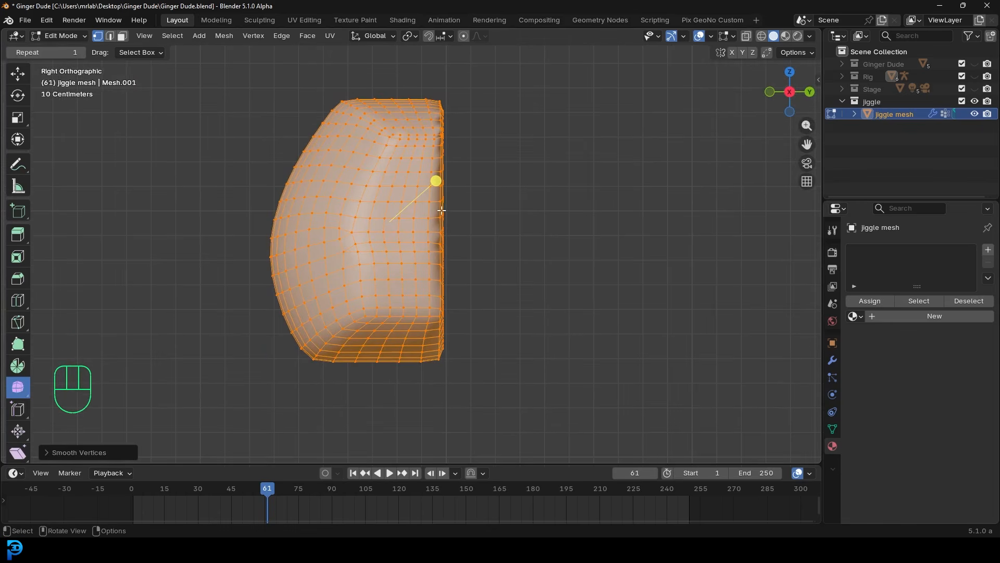
{"action": "scroll", "coordinate": [457, 198], "scroll_direction": "up", "scroll_amount": 2}
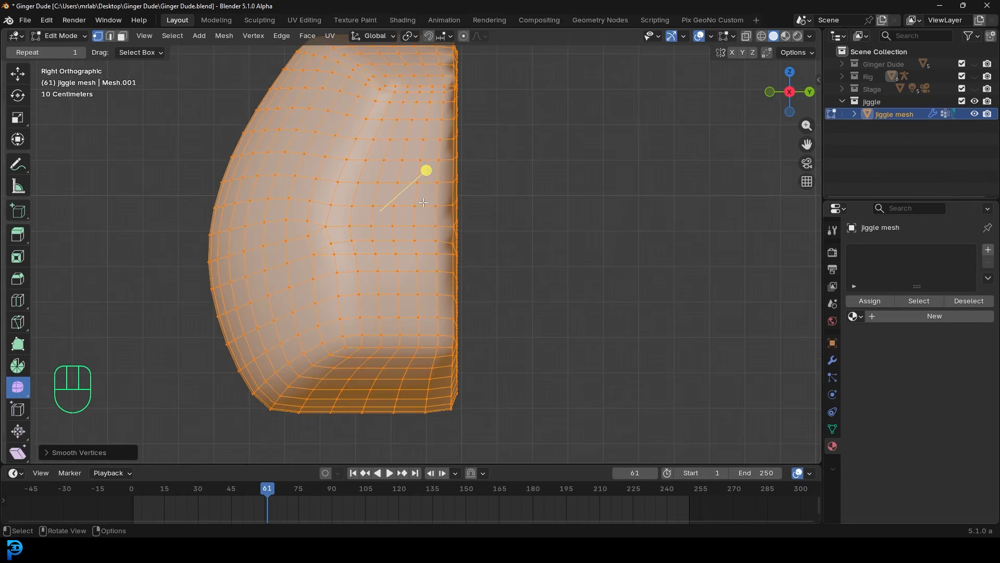
{"action": "scroll", "coordinate": [462, 214], "scroll_direction": "down", "scroll_amount": 3}
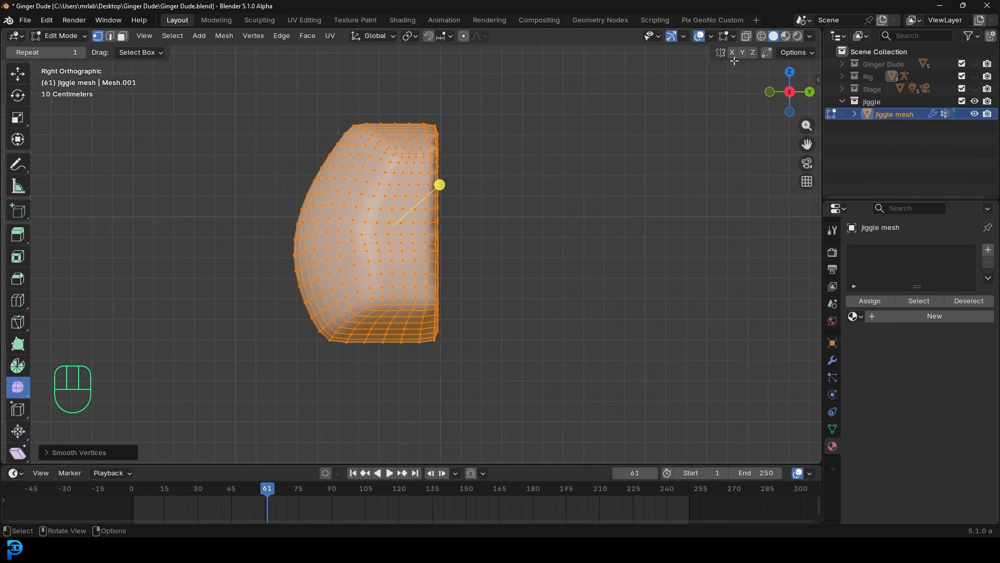
{"action": "left_click", "coordinate": [746, 36]}
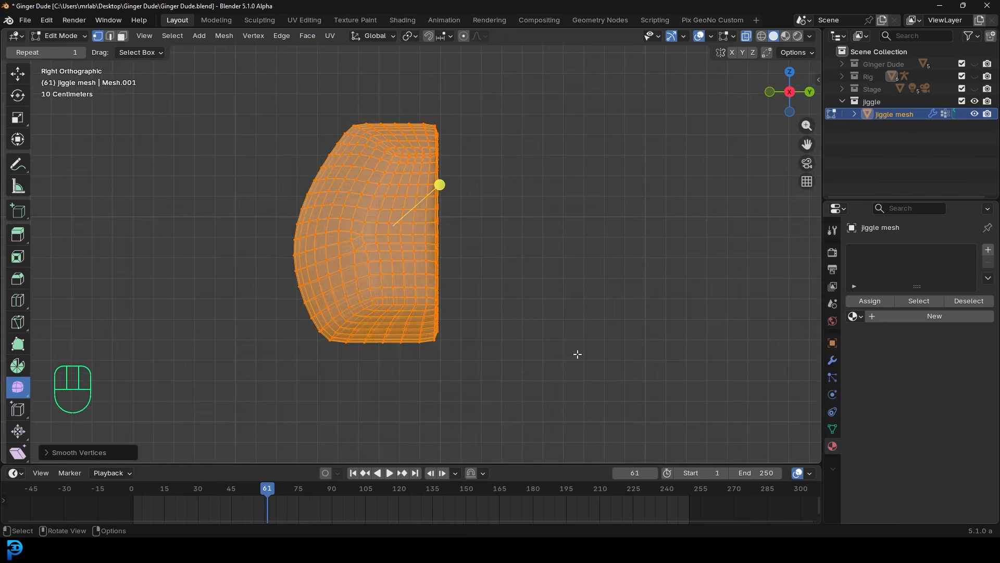
{"action": "left_click_drag", "start_coordinate": [639, 397], "coordinate": [398, 53]}
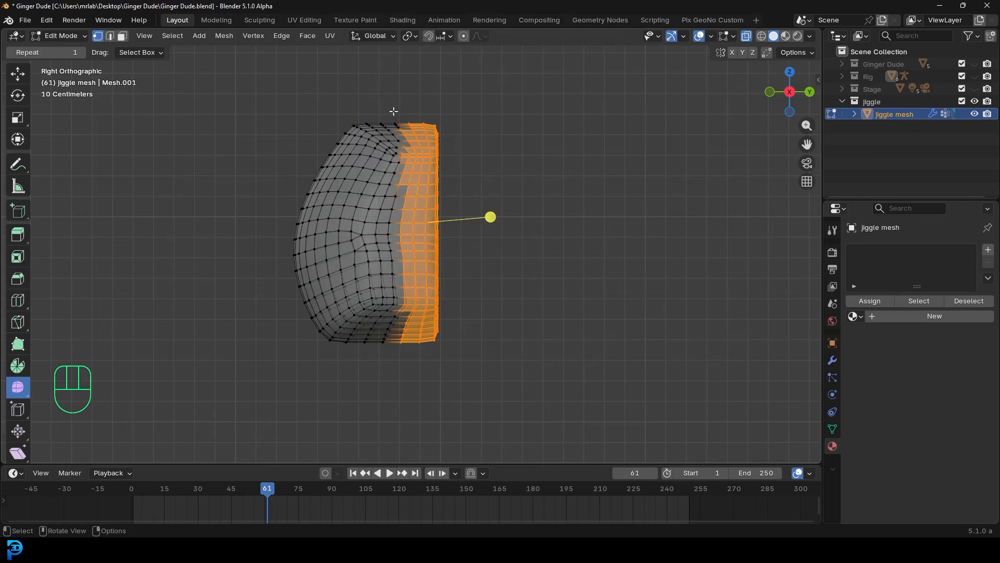
{"action": "key", "text": "c"}
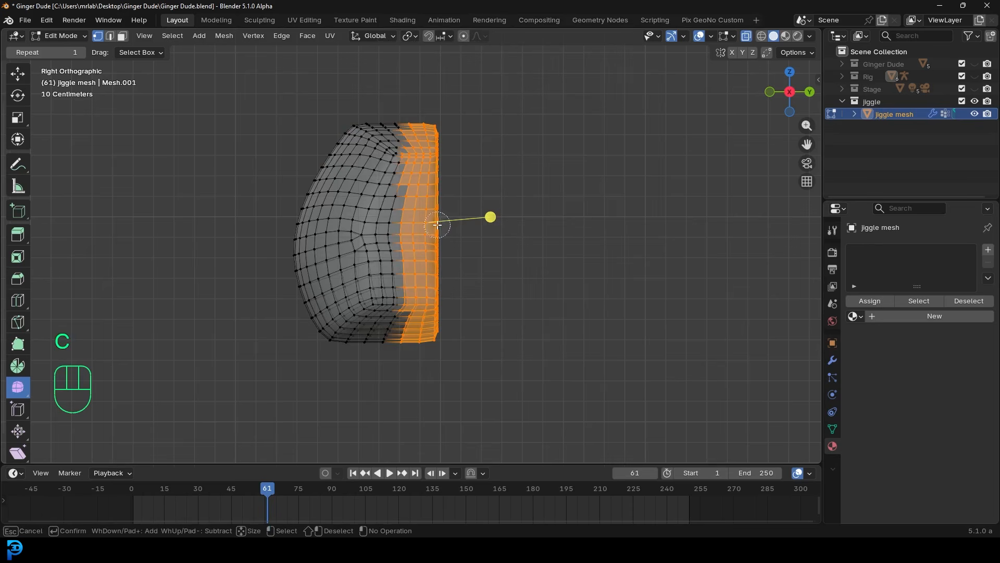
{"action": "scroll", "coordinate": [445, 216], "scroll_direction": "down", "scroll_amount": 5}
{"action": "mouse_move", "coordinate": [408, 201]}
{"action": "left_mouse_down"}
{"action": "mouse_move", "coordinate": [409, 251]}
{"action": "mouse_move", "coordinate": [406, 172]}
{"action": "mouse_move", "coordinate": [378, 240]}
{"action": "mouse_move", "coordinate": [408, 297]}
{"action": "left_mouse_up"}
{"action": "right_click", "coordinate": [487, 193]}
- Add a vertex group named 'Belly Pin' to the jiggle mesh
{"action": "key", "text": "z"}
{"action": "mouse_move", "coordinate": [438, 159]}
{"action": "middle_mouse_down"}
{"action": "mouse_move", "coordinate": [500, 179]}
{"action": "mouse_move", "coordinate": [601, 182]}
{"action": "mouse_move", "coordinate": [581, 201]}
{"action": "mouse_move", "coordinate": [524, 205]}
{"action": "middle_mouse_up"}
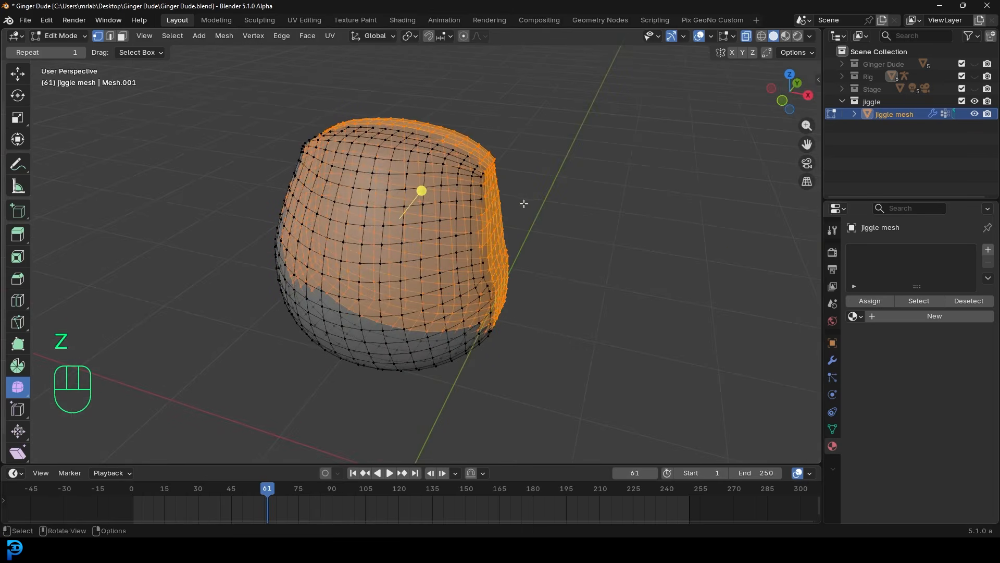
{"action": "left_click", "coordinate": [833, 430]}
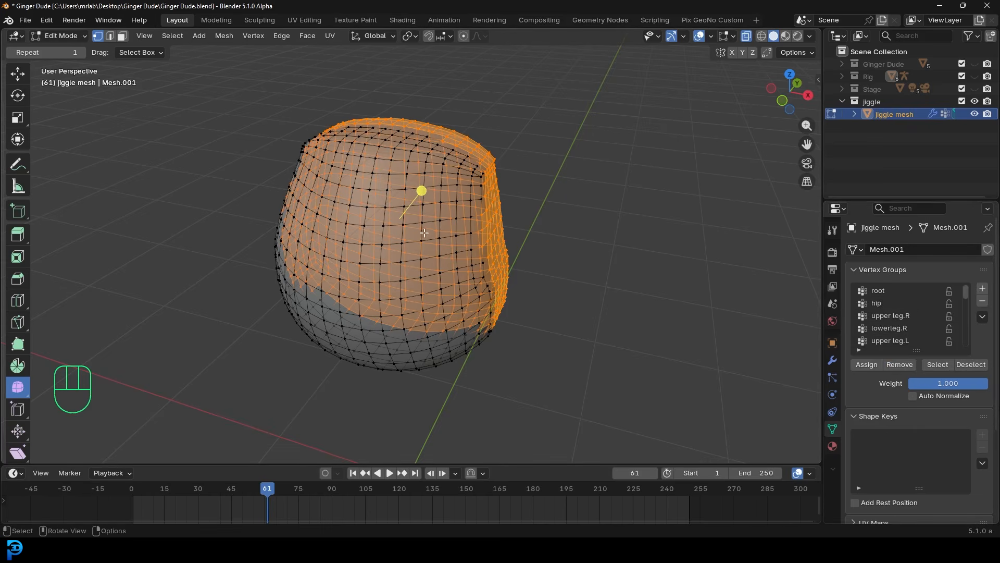
{"action": "left_click", "coordinate": [982, 288]}
{"action": "double_click", "coordinate": [880, 339]}
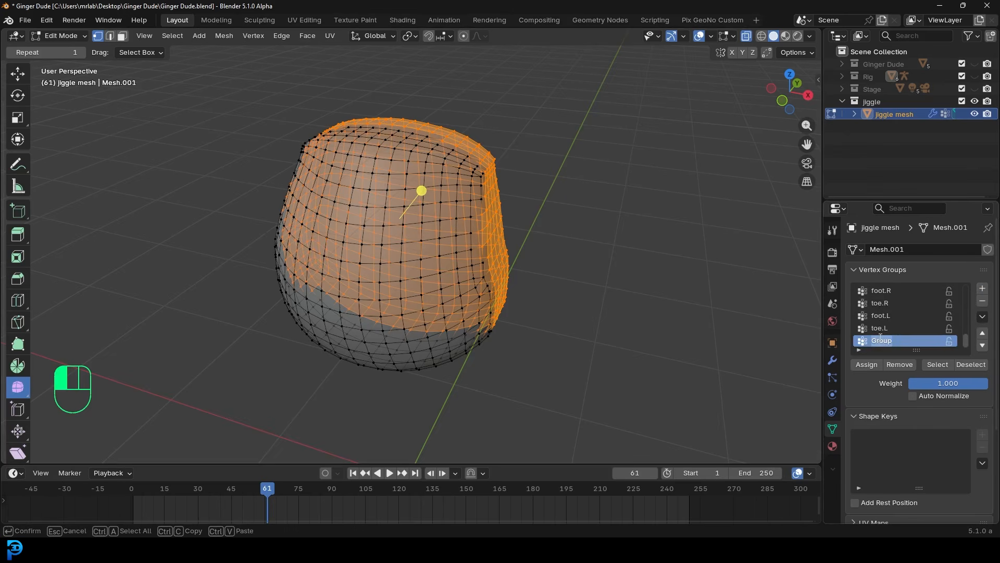
{"action": "type", "text": "Belly Pin"}
{"action": "key", "text": "Return"}
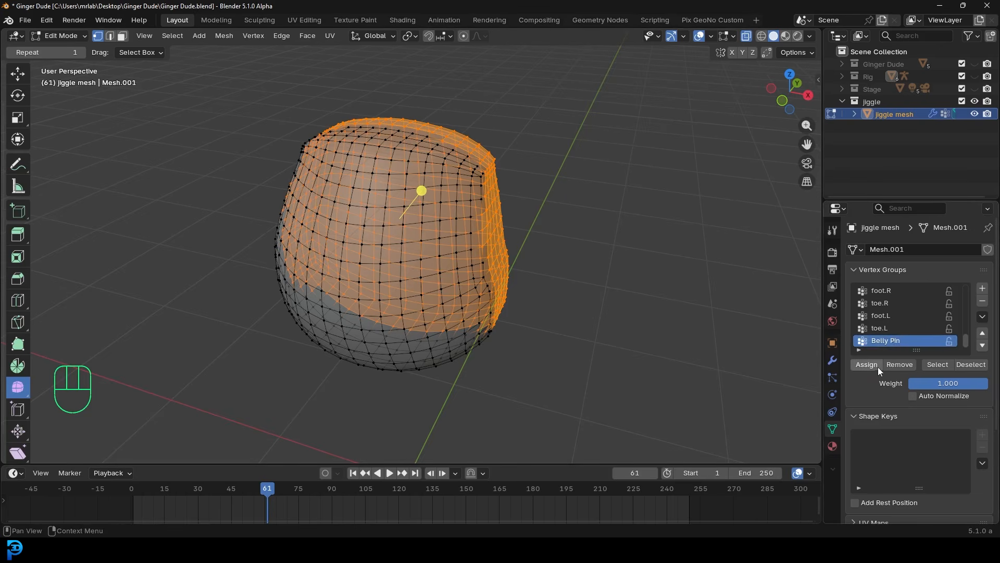
- Switch the jiggle mesh back to Object Mode and turn X-ray off
{"action": "left_click", "coordinate": [65, 38]}
{"action": "left_click", "coordinate": [64, 51]}
{"action": "middle_click_drag", "start_coordinate": [464, 192], "coordinate": [479, 202]}
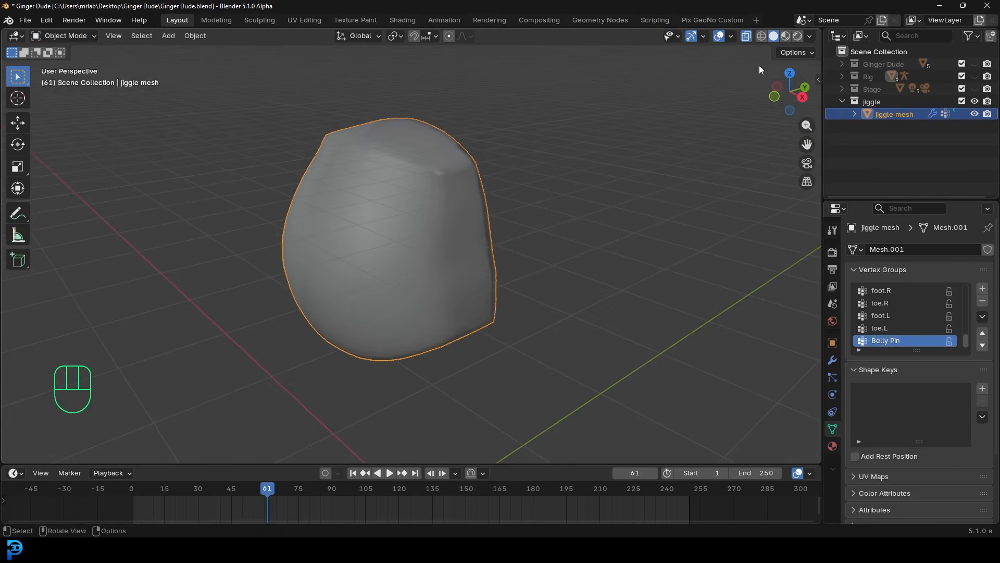
{"action": "left_click", "coordinate": [746, 36]}
{"action": "middle_click_drag", "start_coordinate": [425, 156], "coordinate": [436, 211]}
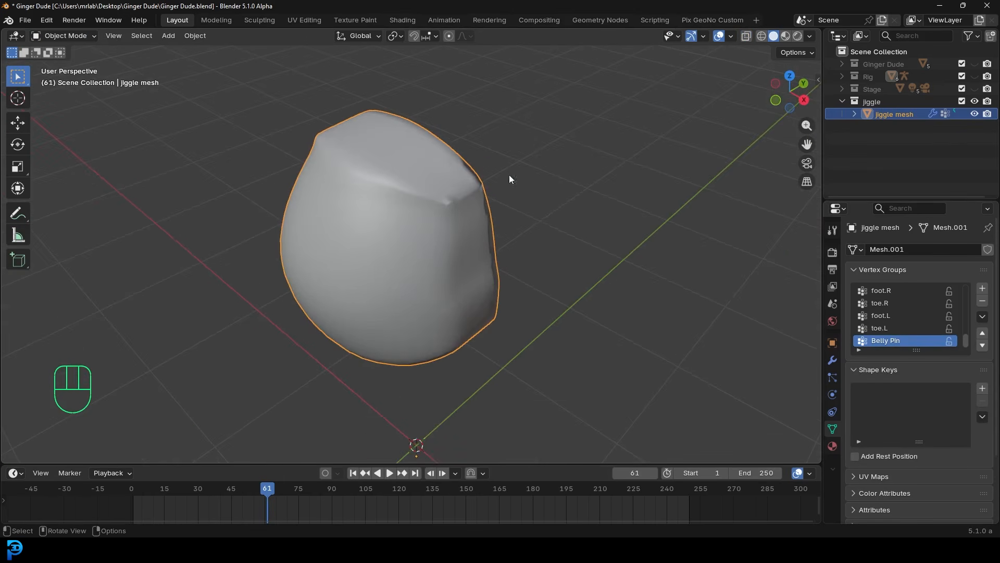
- Add a Cloth simulation to the jiggle mesh and rewind to frame 0
{"action": "left_click", "coordinate": [832, 394]}
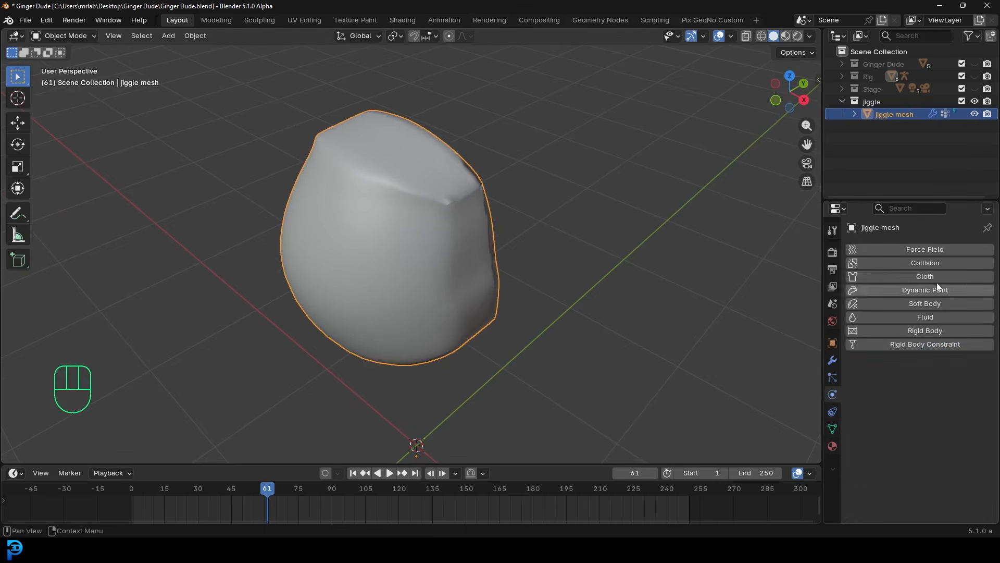
{"action": "left_click", "coordinate": [924, 274]}
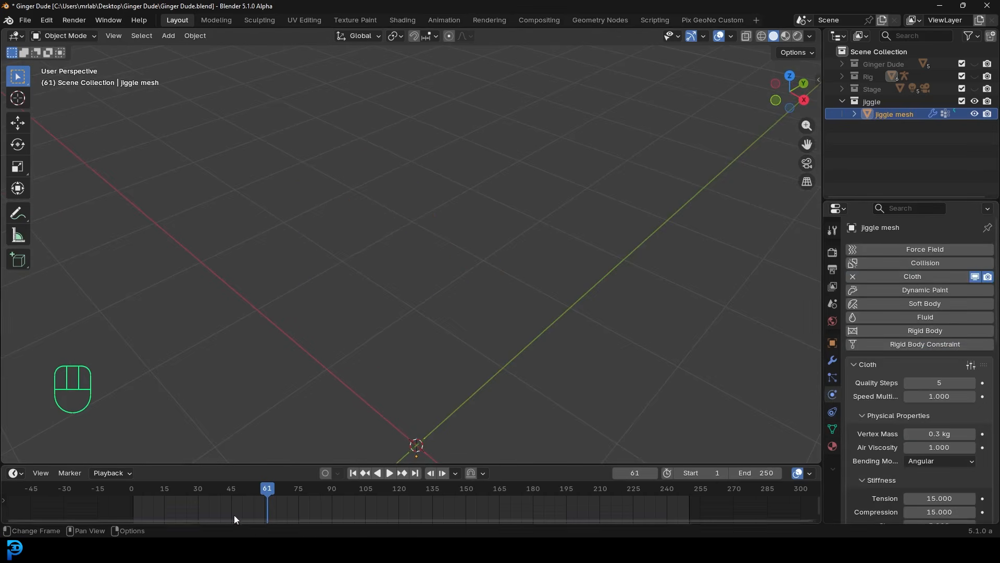
{"action": "left_click_drag", "start_coordinate": [235, 516], "coordinate": [131, 509]}
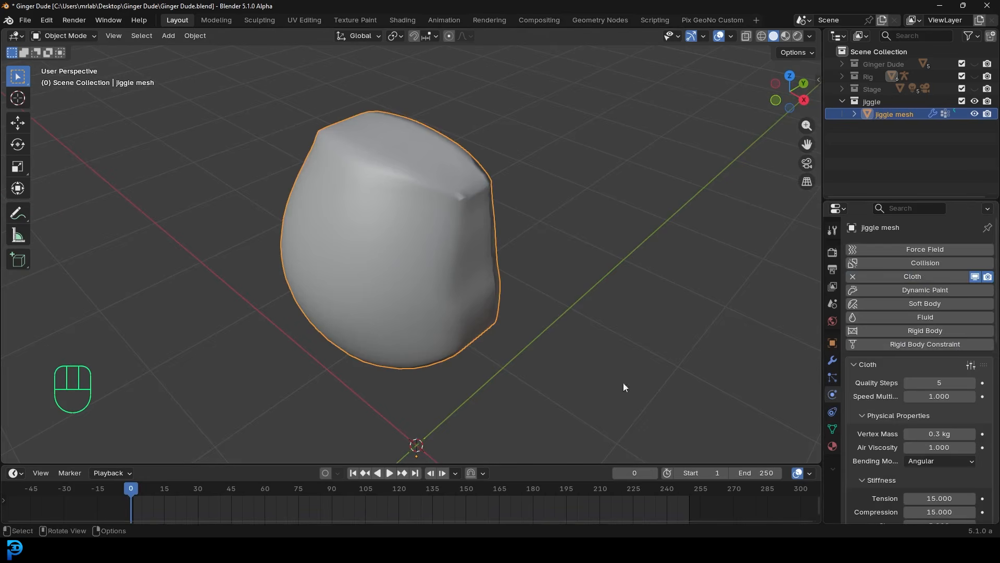
- Set the cloth's Shape Pin Group to Belly Pin
{"action": "scroll", "coordinate": [904, 386], "scroll_direction": "down", "scroll_amount": 10}
{"action": "scroll", "coordinate": [892, 371], "scroll_direction": "down", "scroll_amount": 6}
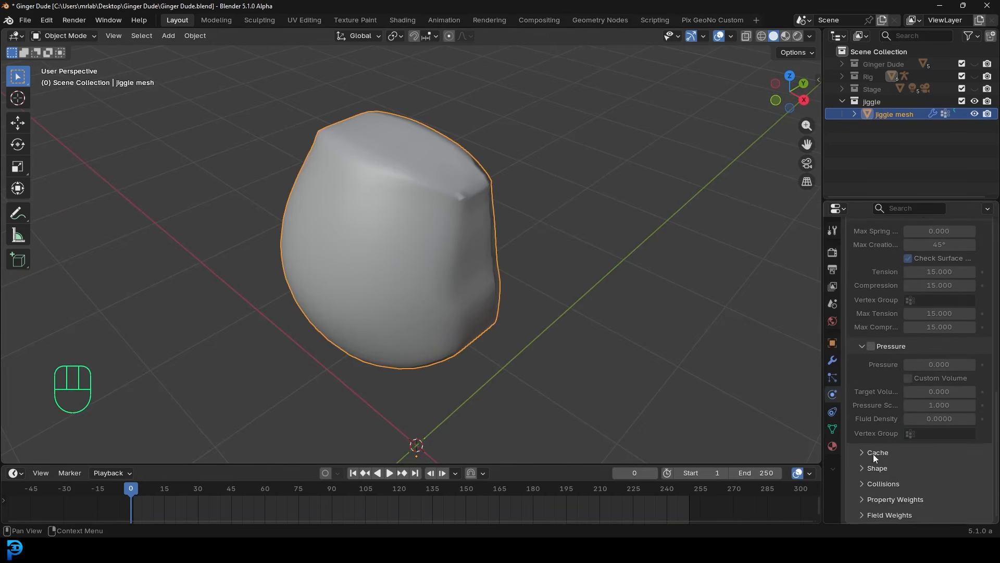
{"action": "left_click", "coordinate": [876, 468]}
{"action": "scroll", "coordinate": [876, 471], "scroll_direction": "down", "scroll_amount": 4}
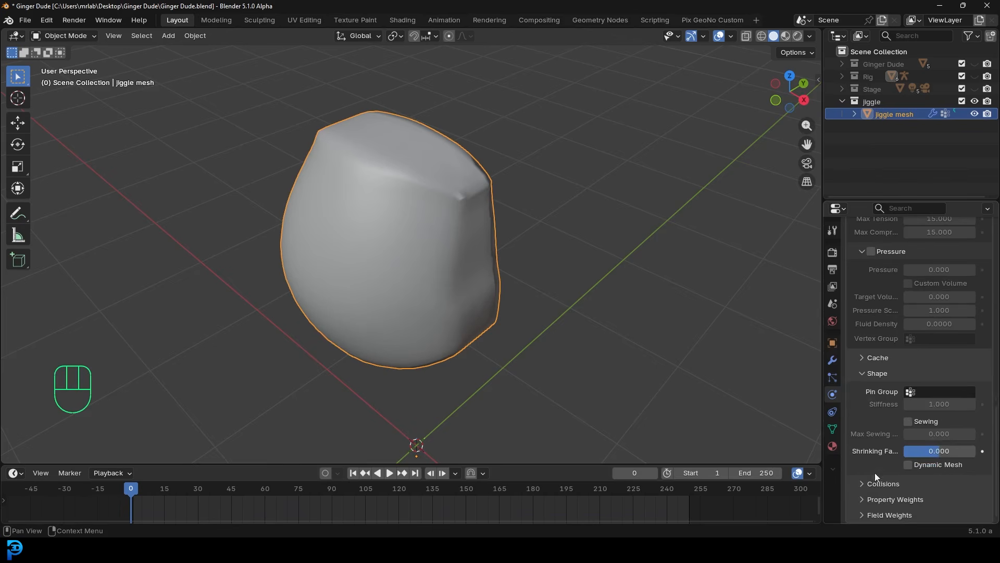
{"action": "left_click", "coordinate": [929, 393]}
{"action": "type", "text": "bel"}
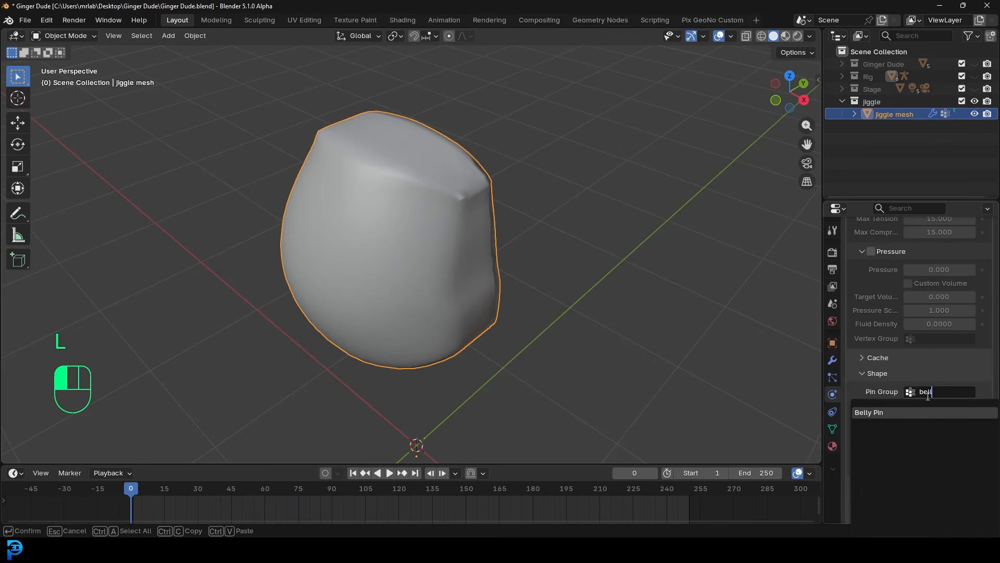
{"action": "left_click", "coordinate": [884, 417]}
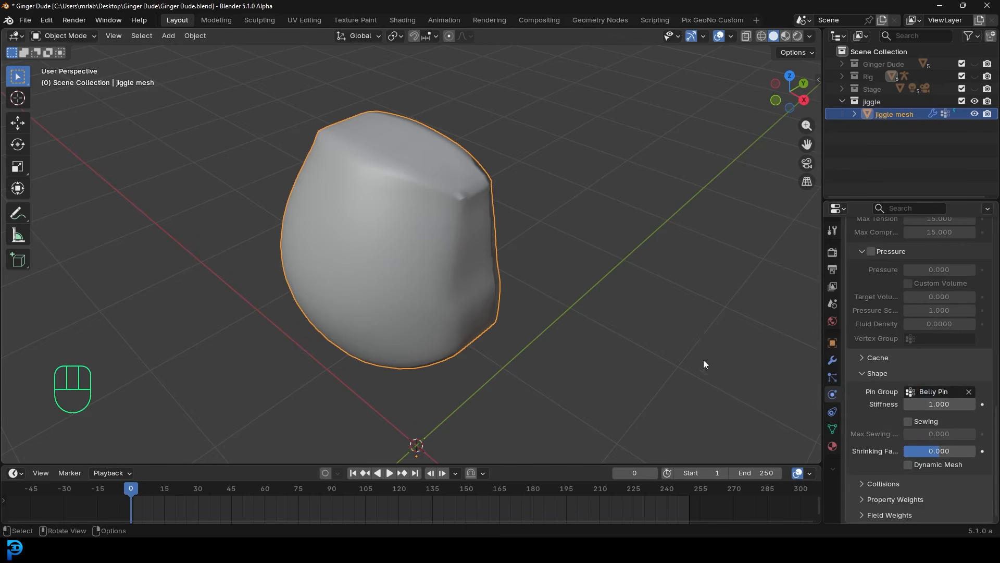
- Play the cloth simulation and watch the jiggle mesh from several angles
{"action": "middle_click_drag", "start_coordinate": [733, 368], "coordinate": [595, 319]}
{"action": "key", "text": "space"}
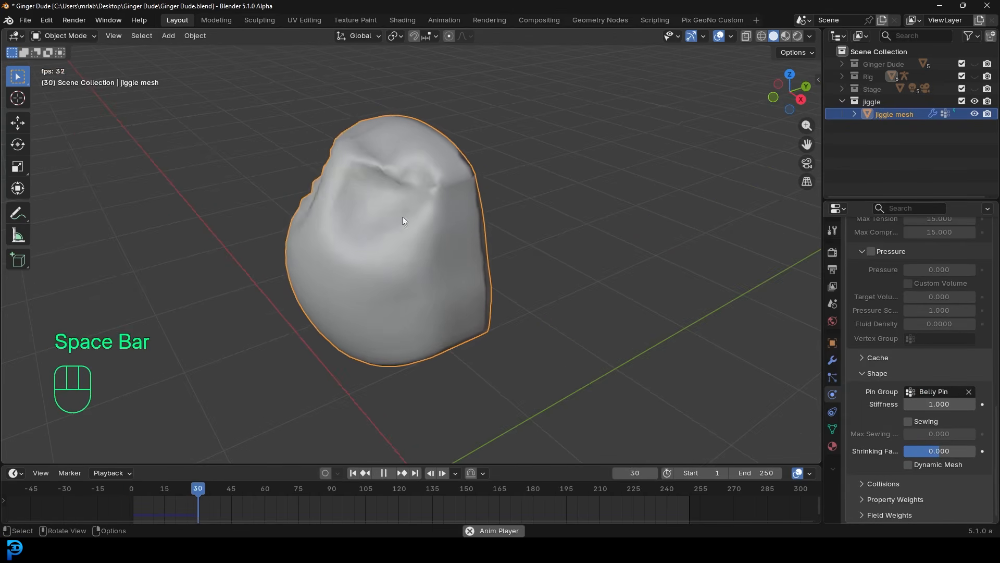
{"action": "middle_click_drag", "start_coordinate": [536, 188], "coordinate": [417, 187]}
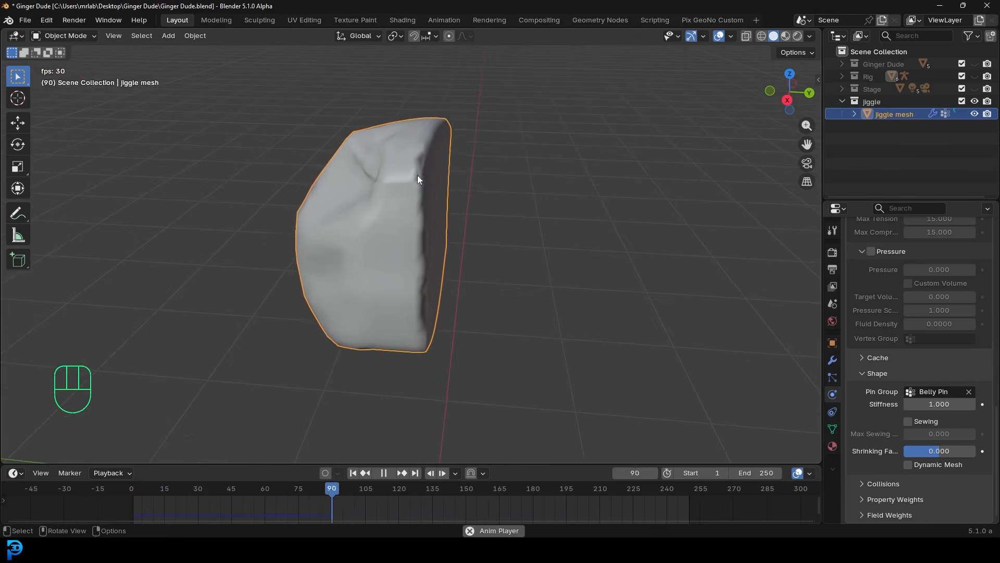
{"action": "middle_click_drag", "start_coordinate": [384, 221], "coordinate": [405, 237]}
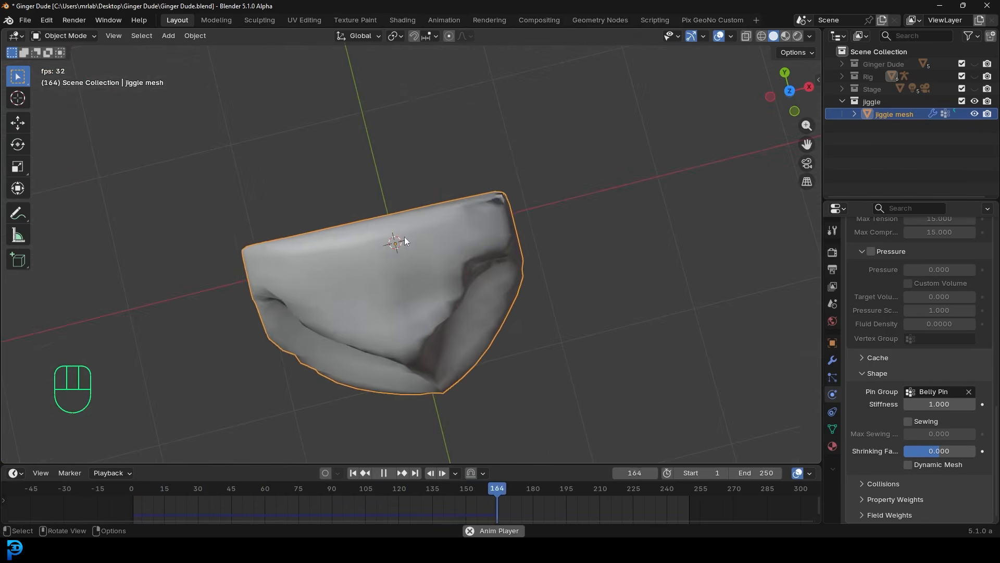
- Show the rig to compare, hide it again, stop playback, and enlarge the timeline
{"action": "left_click", "coordinate": [974, 76]}
{"action": "middle_click_drag", "start_coordinate": [535, 216], "coordinate": [379, 161]}
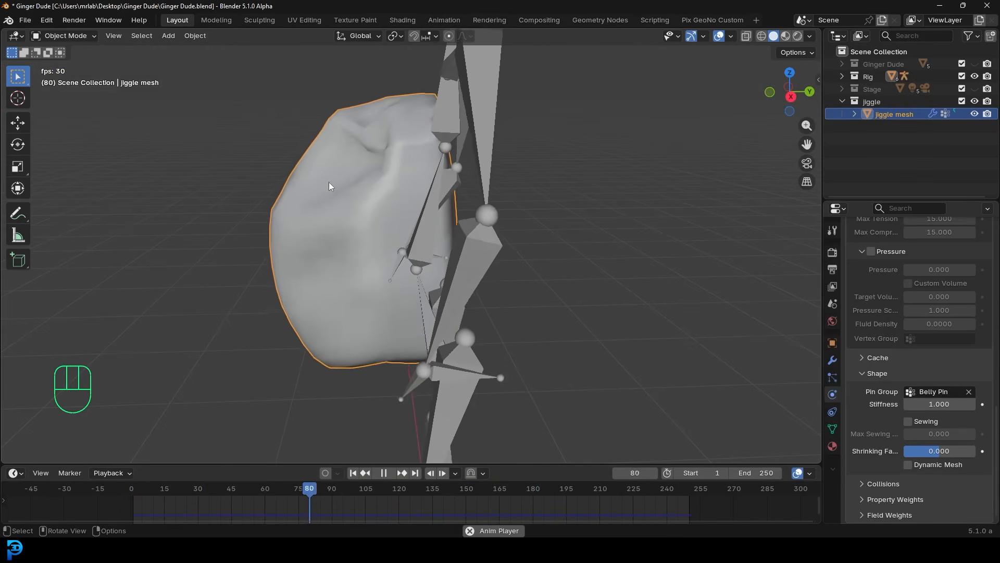
{"action": "middle_click_drag", "start_coordinate": [333, 271], "coordinate": [385, 250]}
{"action": "middle_click_drag", "start_coordinate": [462, 278], "coordinate": [437, 253]}
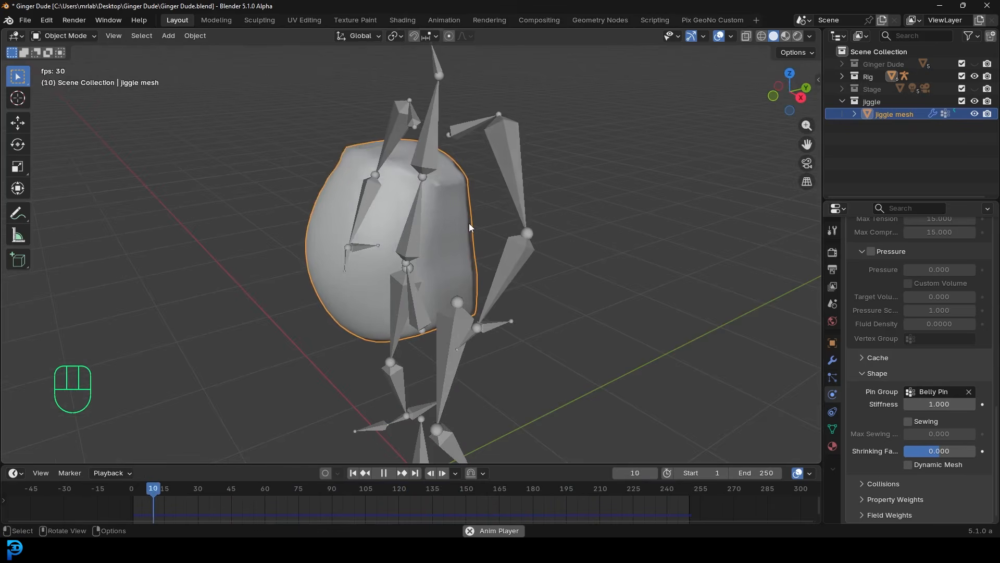
{"action": "left_click", "coordinate": [976, 77]}
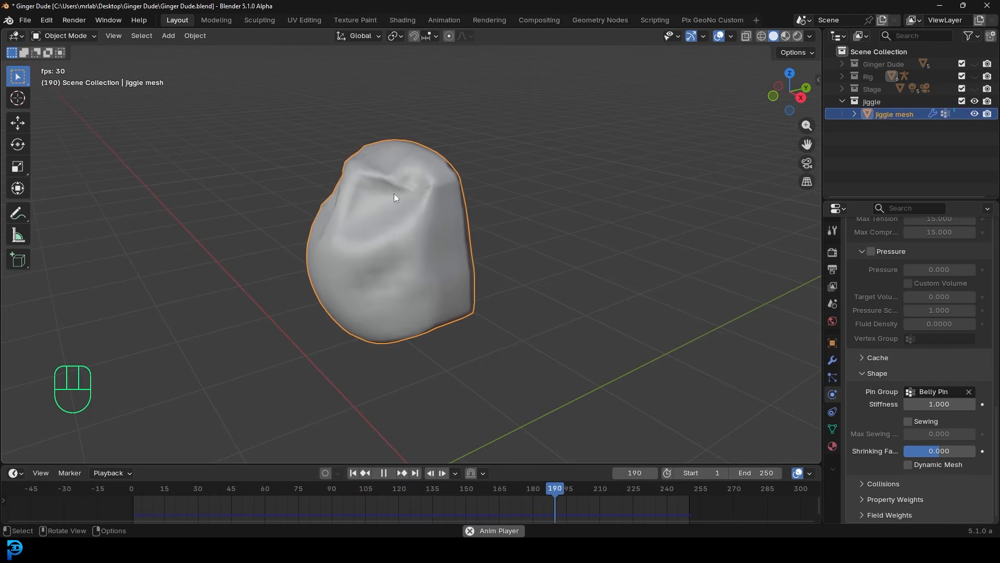
{"action": "key", "text": "space"}
{"action": "left_click_drag", "start_coordinate": [546, 465], "coordinate": [552, 437]}
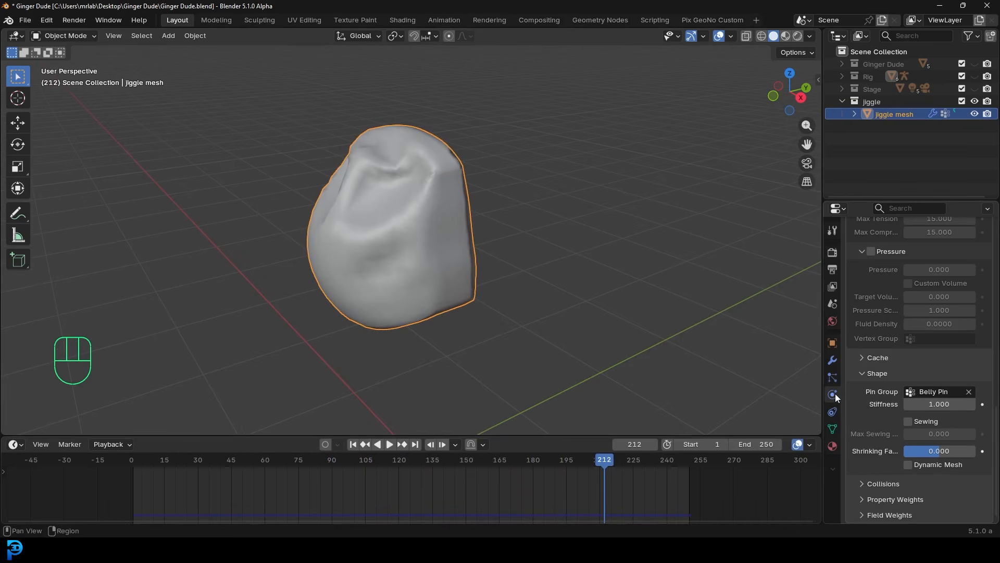
{"action": "scroll", "coordinate": [892, 380], "scroll_direction": "up", "scroll_amount": 8}
{"action": "scroll", "coordinate": [891, 379], "scroll_direction": "up", "scroll_amount": 12}
- Set the cloth Quality Steps to 7
{"action": "left_click", "coordinate": [937, 354]}
{"action": "type", "text": "7"}
{"action": "key", "text": "Return"}
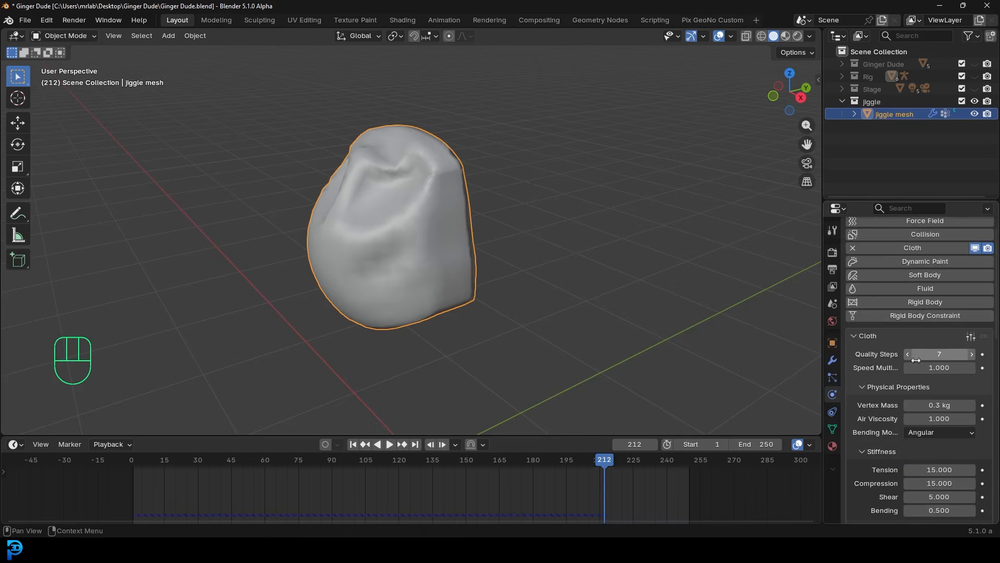
- Enable cloth Pressure and set it to 30
{"action": "scroll", "coordinate": [914, 367], "scroll_direction": "down", "scroll_amount": 11}
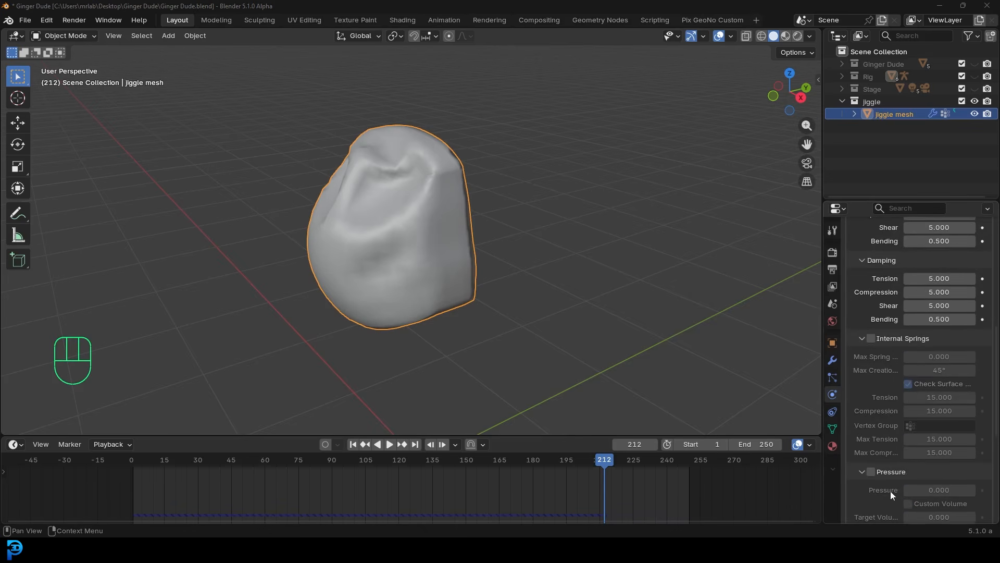
{"action": "scroll", "coordinate": [886, 482], "scroll_direction": "down", "scroll_amount": 2}
{"action": "left_click", "coordinate": [876, 422]}
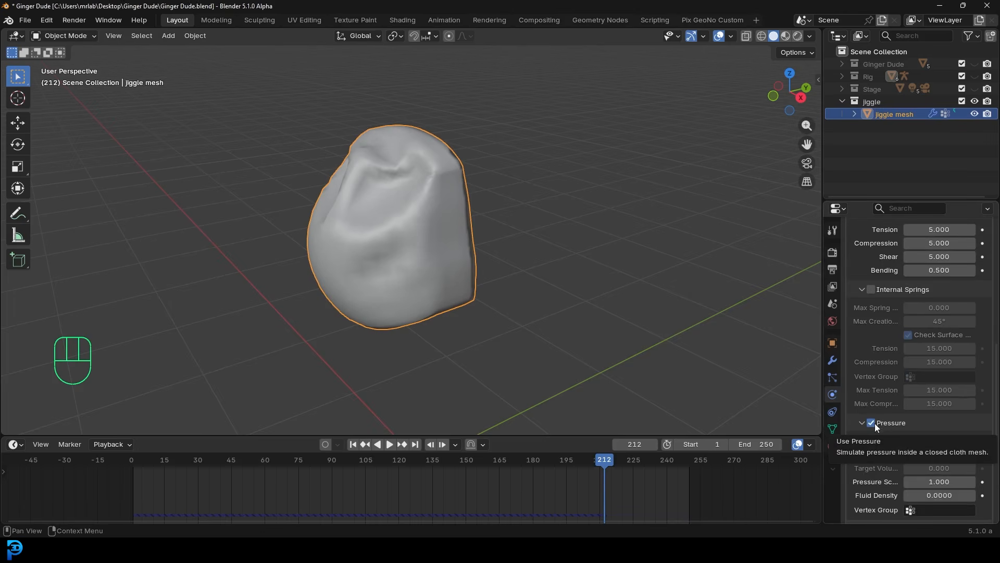
{"action": "left_click", "coordinate": [947, 440]}
{"action": "key", "text": "Return"}
{"action": "scroll", "coordinate": [947, 439], "scroll_direction": "down", "scroll_amount": 3}
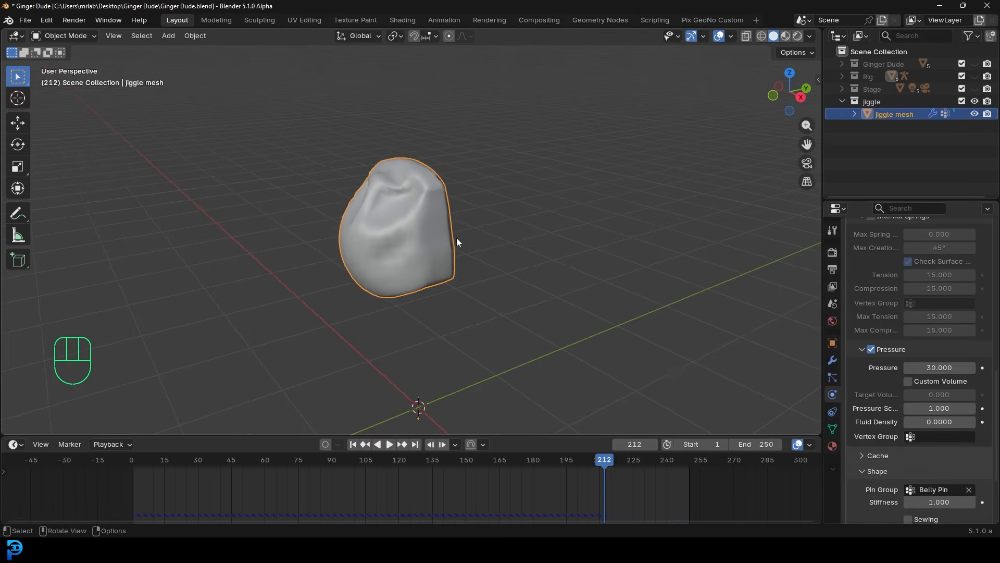
- Play the simulation from frame 1 and stop at frame 107 to view the inflation
{"action": "key", "text": "shift+Left"}
{"action": "key", "text": "space"}
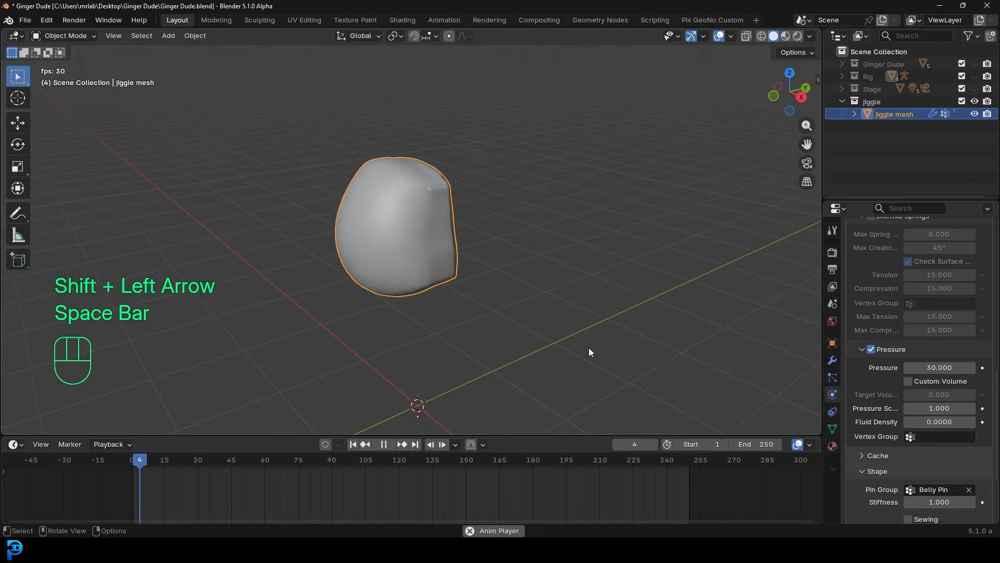
{"action": "scroll", "coordinate": [374, 182], "scroll_direction": "up", "scroll_amount": 2}
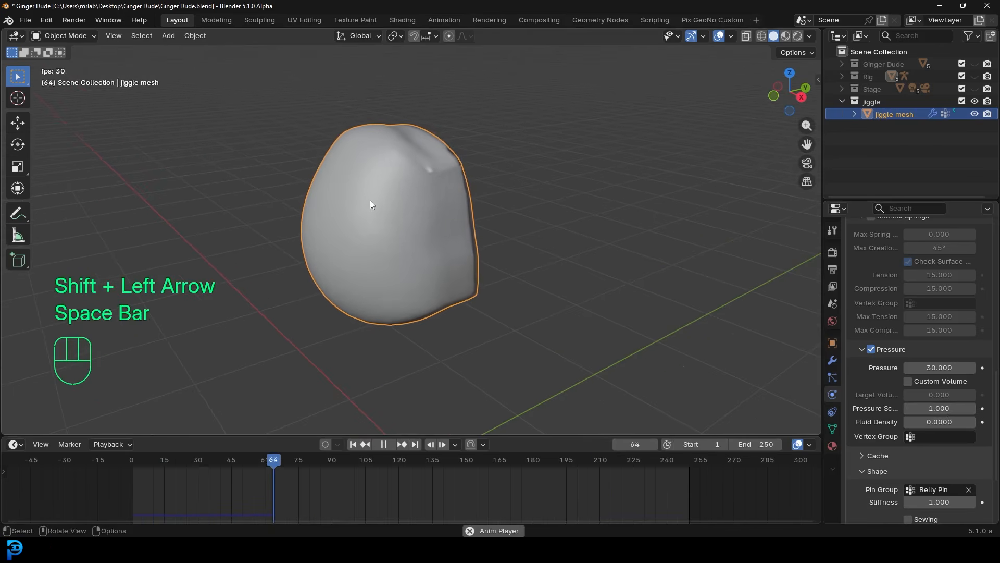
{"action": "key", "text": "space"}
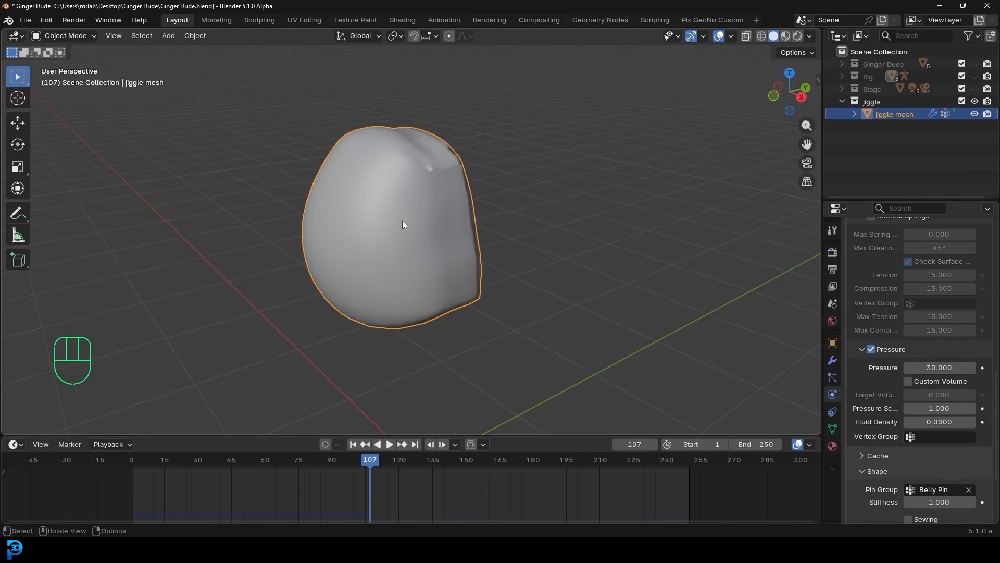
{"action": "middle_click_drag", "start_coordinate": [474, 212], "coordinate": [344, 262]}
- Add a UV sphere, shrink it, and place it beside the jiggle mesh
{"action": "key", "text": "alt+a"}
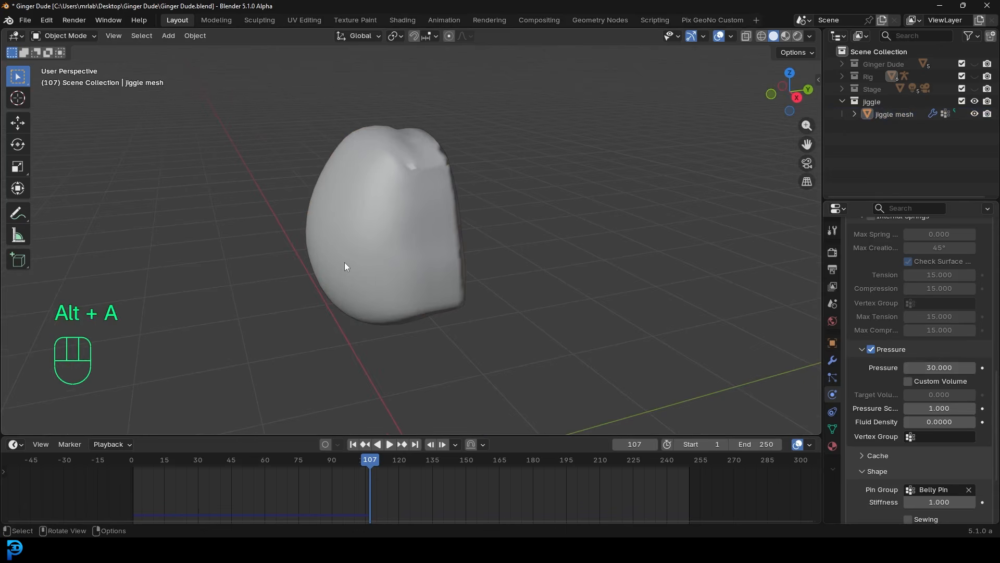
{"action": "key", "text": "shift+a"}
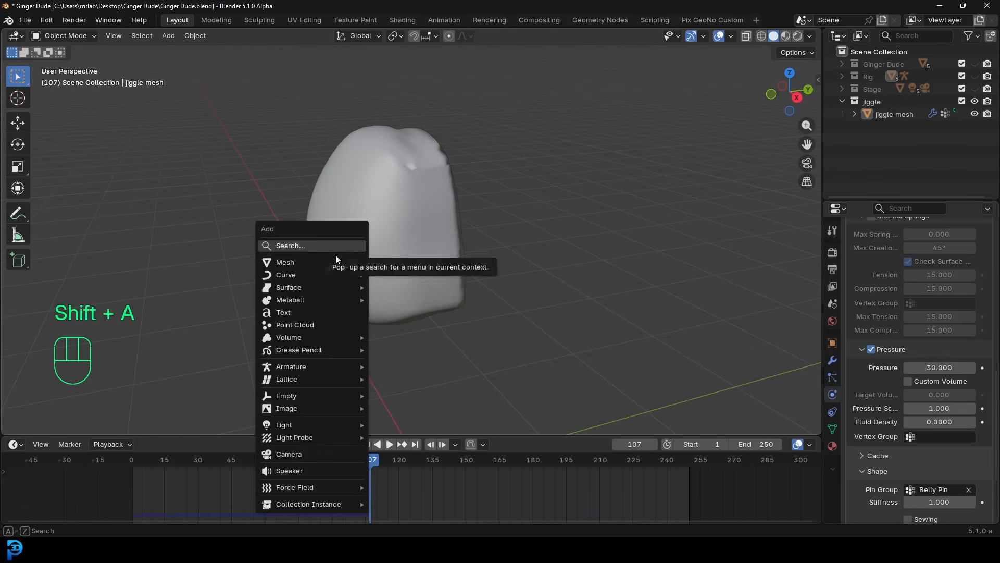
{"action": "mouse_move", "coordinate": [326, 263]}
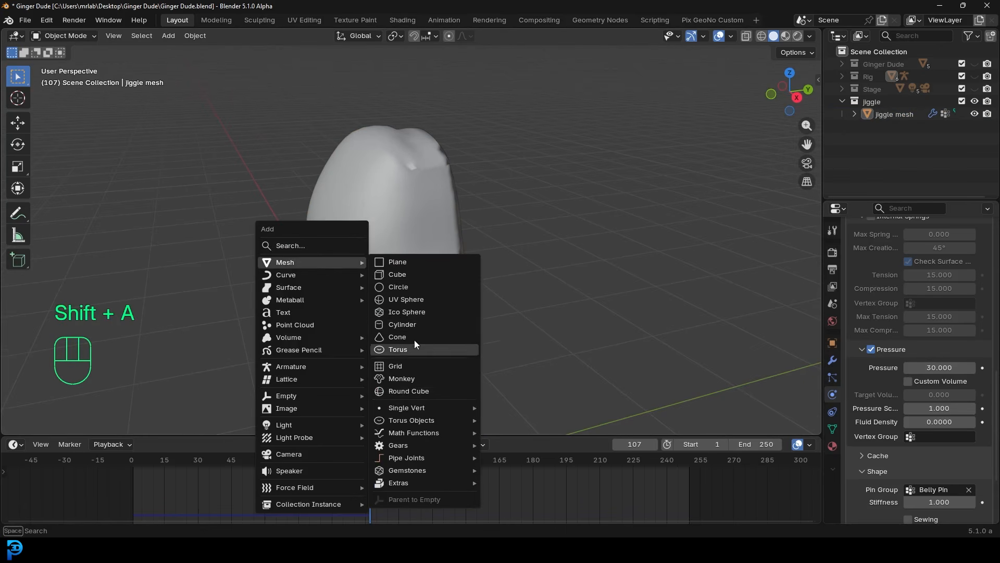
{"action": "left_click", "coordinate": [409, 299]}
{"action": "key", "text": "s"}
{"action": "left_click", "coordinate": [468, 430]}
{"action": "scroll", "coordinate": [487, 367], "scroll_direction": "down", "scroll_amount": 4}
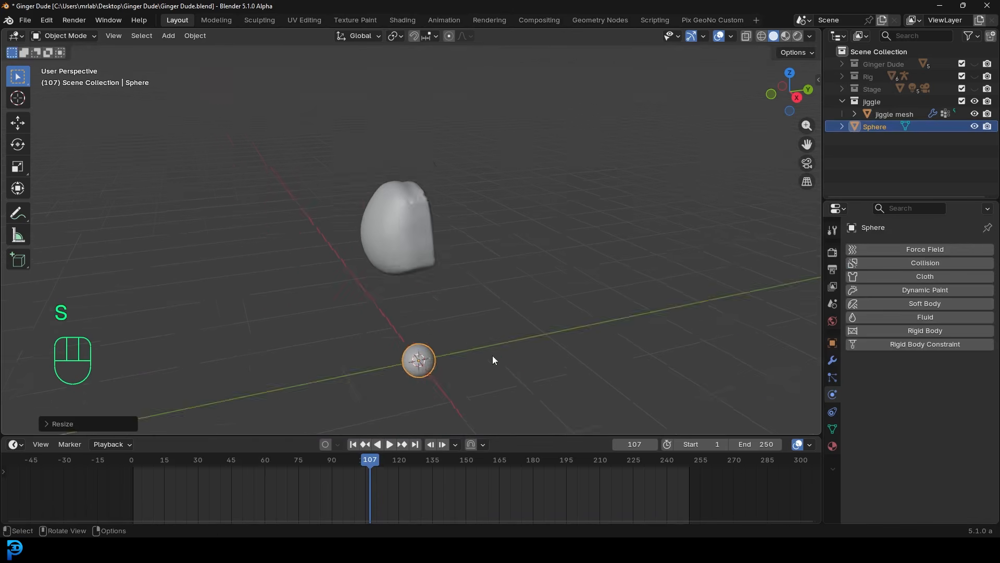
{"action": "middle_click_drag", "start_coordinate": [492, 355], "coordinate": [440, 352]}
{"action": "scroll", "coordinate": [440, 352], "scroll_direction": "up", "scroll_amount": 3}
{"action": "key", "text": "g"}
{"action": "left_click", "coordinate": [382, 168]}
- Move the sphere in front of the mesh, shade it smooth, and shrink it slightly
{"action": "middle_click_drag", "start_coordinate": [371, 172], "coordinate": [411, 296]}
{"action": "key", "text": "g"}
{"action": "left_click", "coordinate": [448, 364]}
{"action": "middle_click_drag", "start_coordinate": [345, 303], "coordinate": [342, 267]}
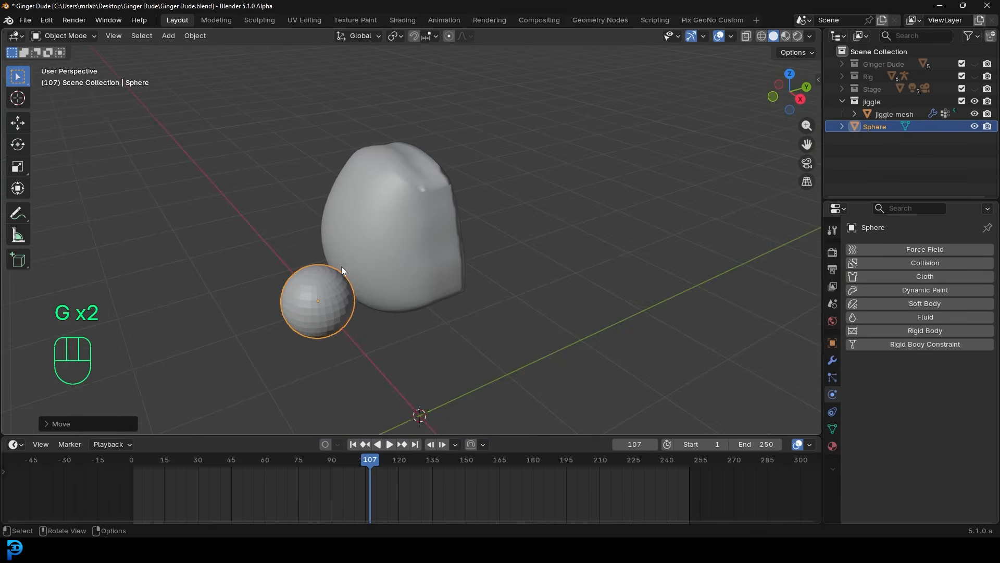
{"action": "right_click", "coordinate": [339, 267]}
{"action": "left_click", "coordinate": [307, 266]}
{"action": "key", "text": "s"}
{"action": "left_click", "coordinate": [452, 319]}
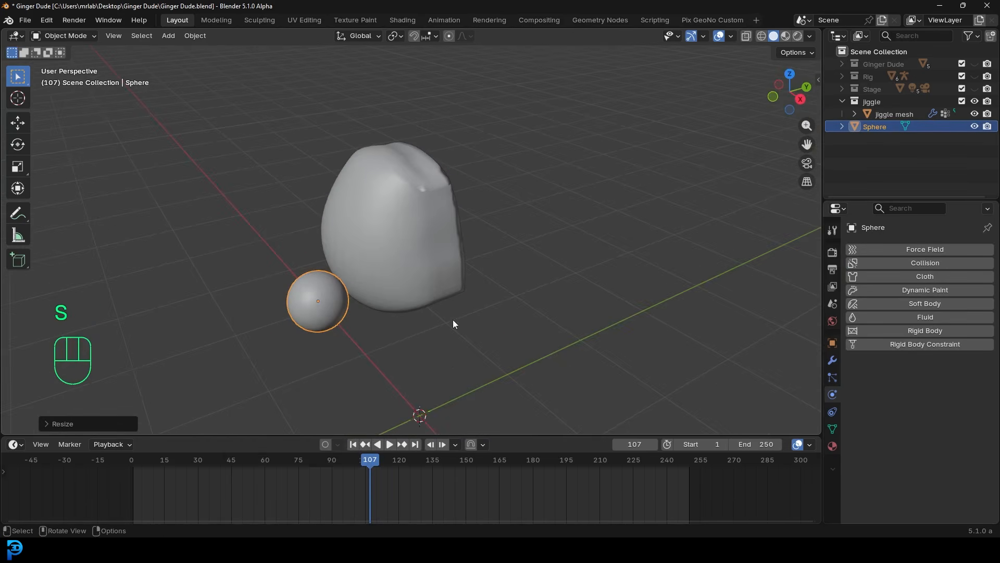
- Apply the sphere's scale and give it Collision physics
{"action": "key", "text": "ctrl+a"}
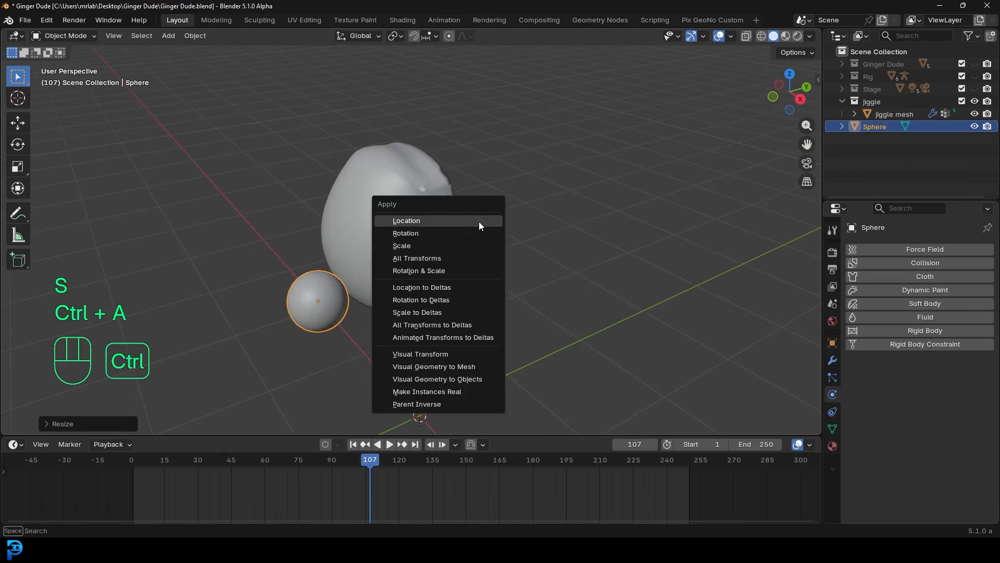
{"action": "left_click", "coordinate": [455, 246]}
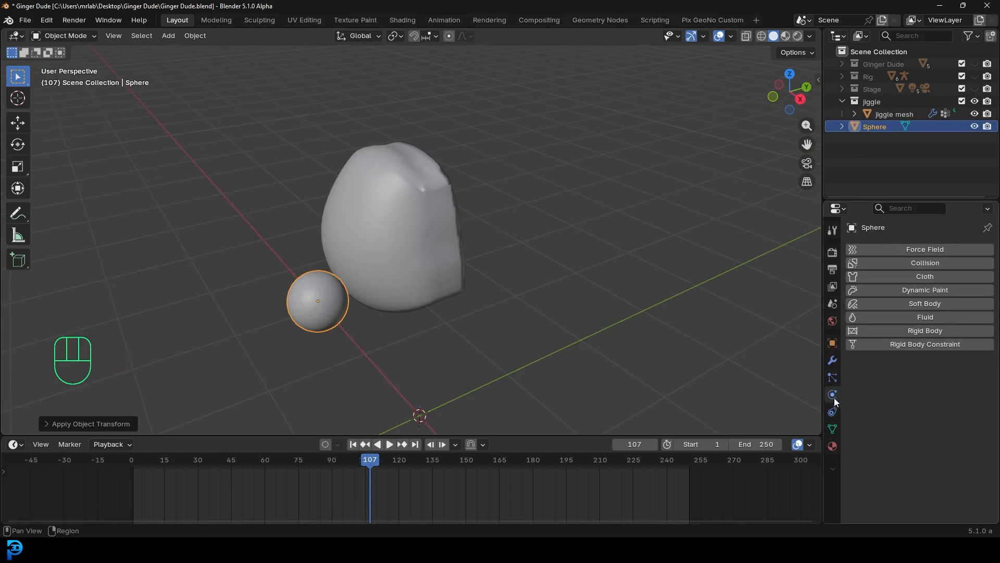
{"action": "left_click", "coordinate": [912, 264]}
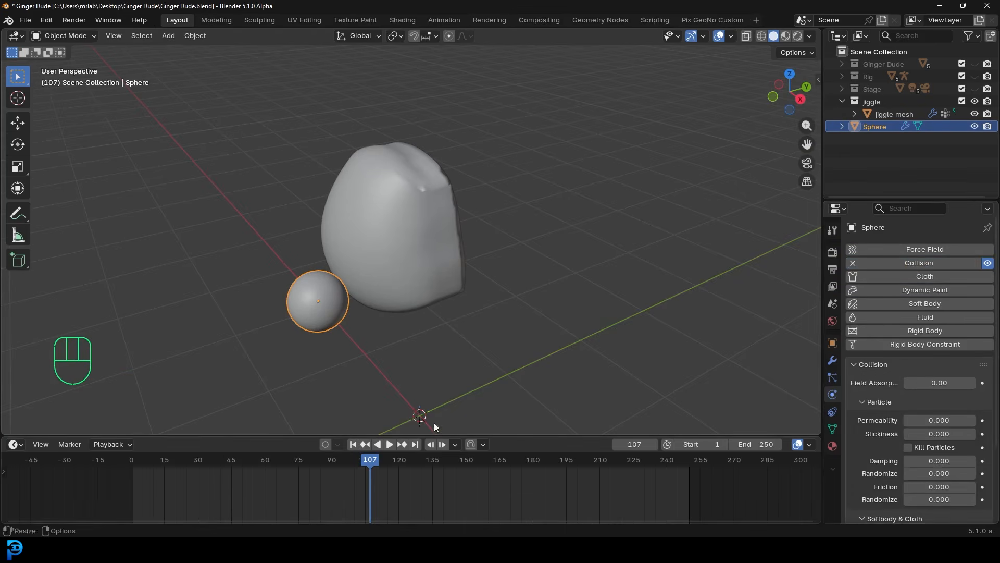
- Play from the start while moving the sphere into the mesh, then scrub to frame 16 and enable auto keying
{"action": "left_click_drag", "start_coordinate": [392, 454], "coordinate": [127, 468]}
{"action": "key", "text": "space"}
{"action": "middle_click_drag", "start_coordinate": [406, 276], "coordinate": [330, 273]}
{"action": "key", "text": "g"}
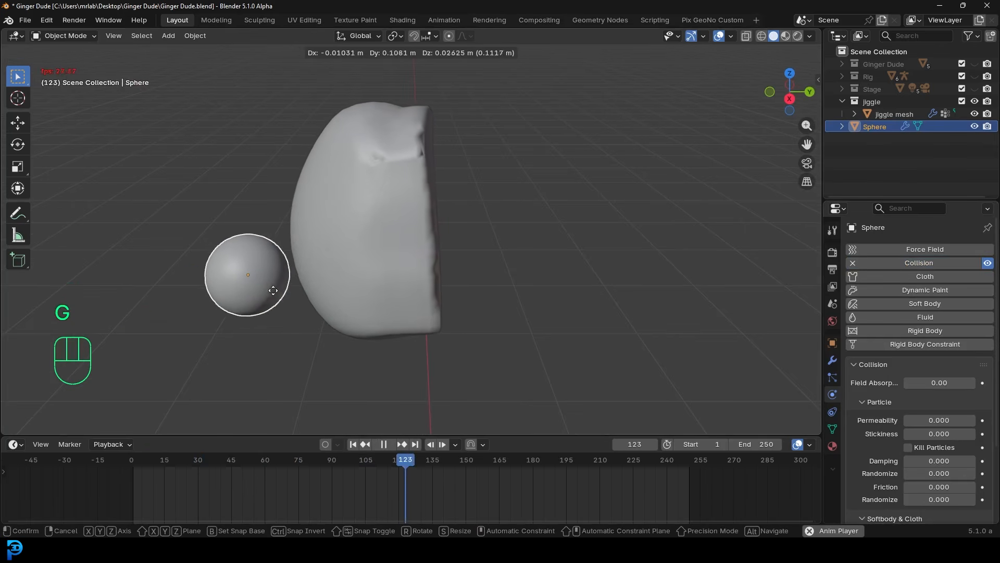
{"action": "left_click", "coordinate": [247, 289]}
{"action": "key", "text": "space"}
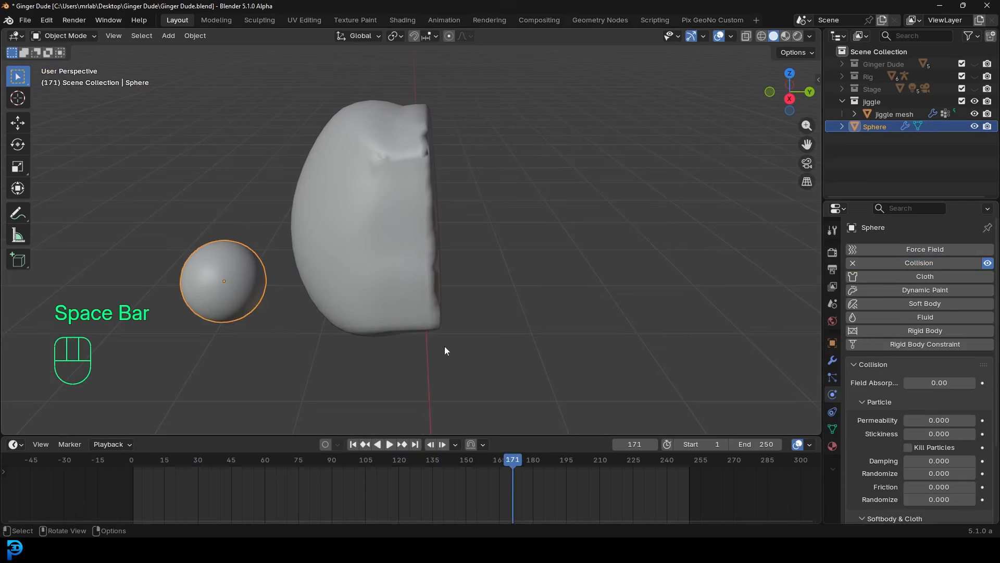
{"action": "middle_click_drag", "start_coordinate": [445, 345], "coordinate": [274, 204]}
{"action": "left_click_drag", "start_coordinate": [506, 478], "coordinate": [146, 464]}
{"action": "left_click", "coordinate": [326, 443]}
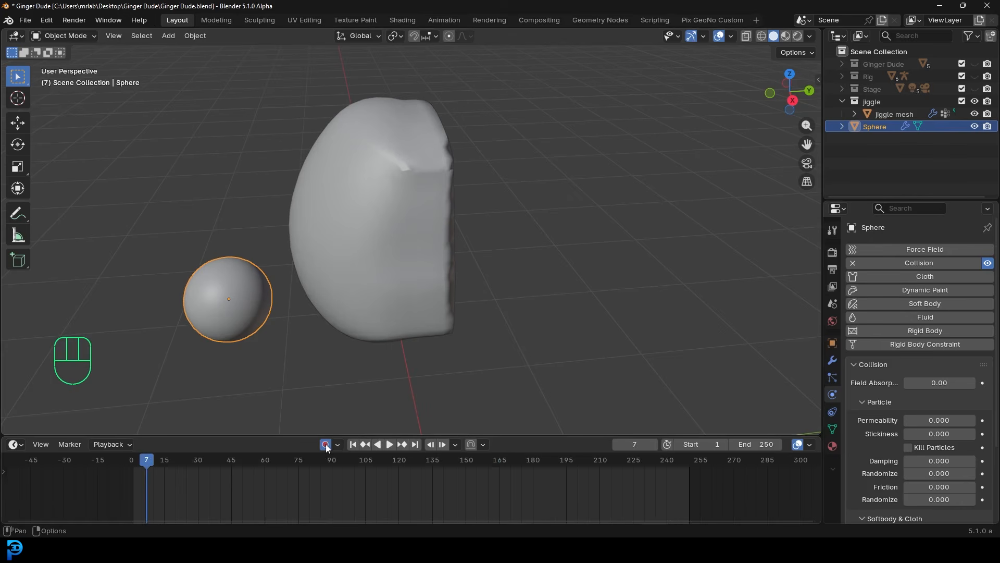
- Keyframe the sphere at frame 1, touching the mesh at frame 30, and pulled back at 34
{"action": "middle_click_drag", "start_coordinate": [223, 302], "coordinate": [217, 296]}
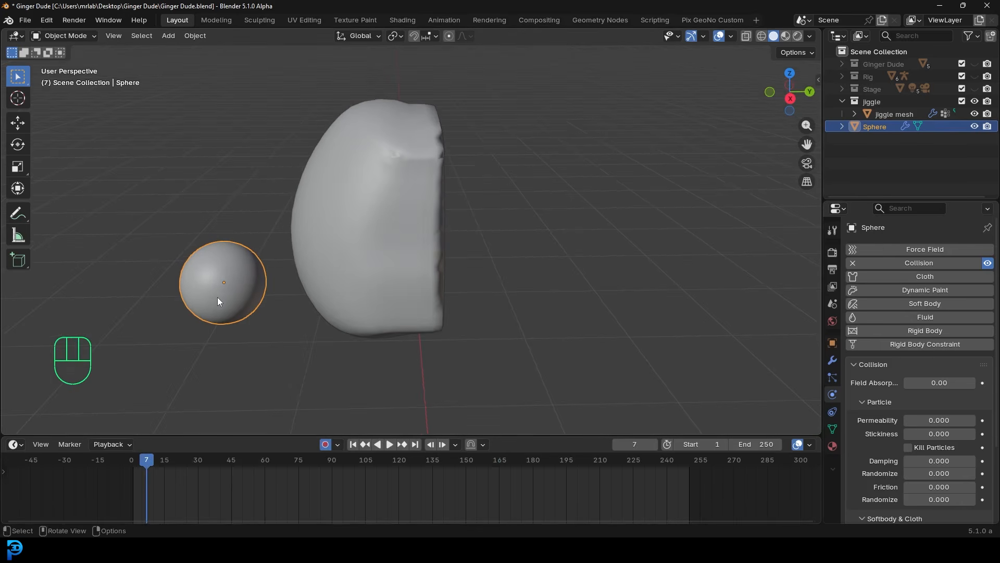
{"action": "left_click_drag", "start_coordinate": [139, 458], "coordinate": [134, 460]}
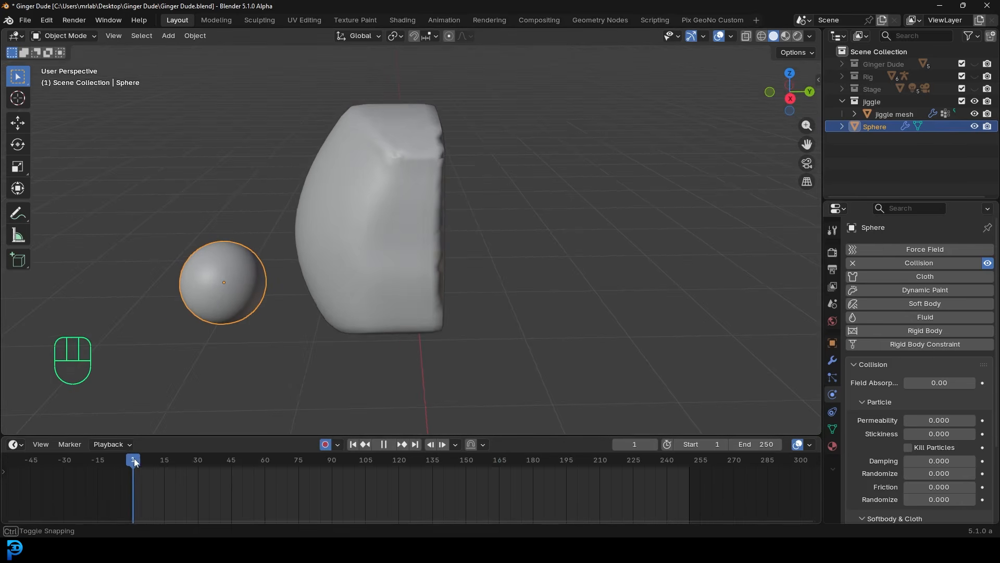
{"action": "key", "text": "g"}
{"action": "left_click", "coordinate": [247, 285]}
{"action": "left_click_drag", "start_coordinate": [129, 459], "coordinate": [198, 469]}
{"action": "middle_click_drag", "start_coordinate": [258, 267], "coordinate": [272, 285]}
{"action": "key", "text": "g"}
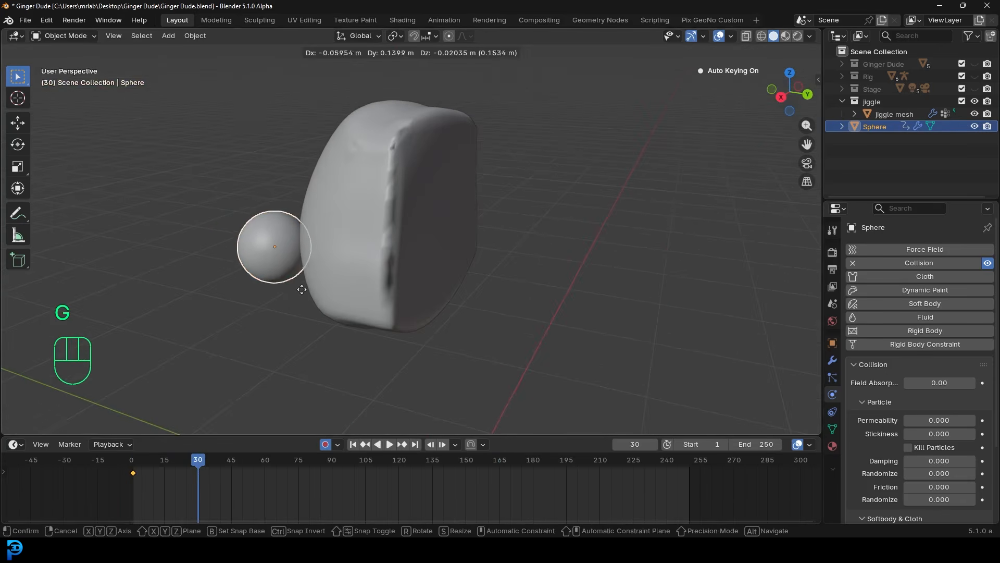
{"action": "left_click", "coordinate": [312, 286]}
{"action": "left_click", "coordinate": [206, 465]}
{"action": "key", "text": "g"}
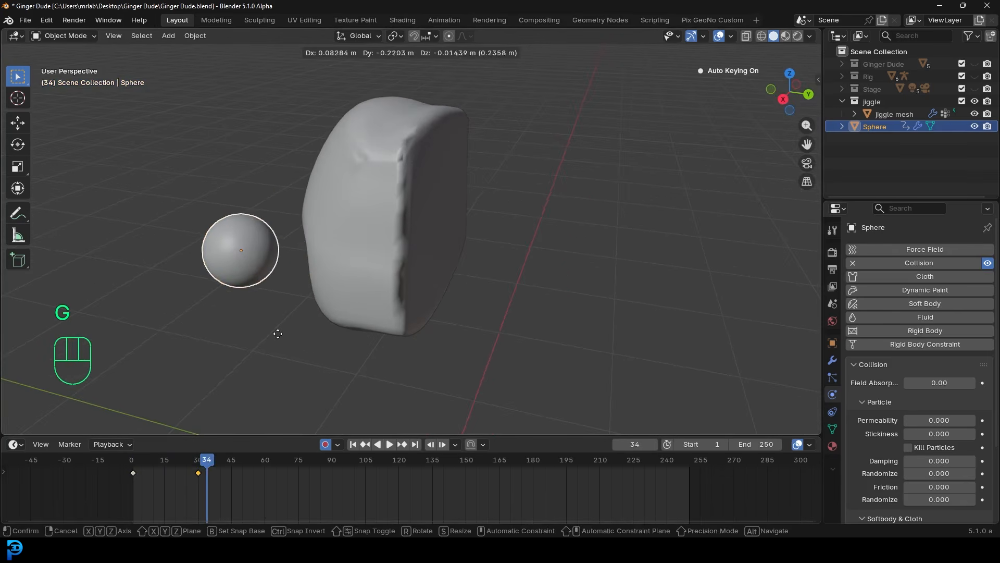
{"action": "left_click", "coordinate": [279, 337]}
- Key more bumps: hit at frame 50, retreat at 63, press at 99, away at 111
{"action": "left_click", "coordinate": [242, 472]}
{"action": "key", "text": "g"}
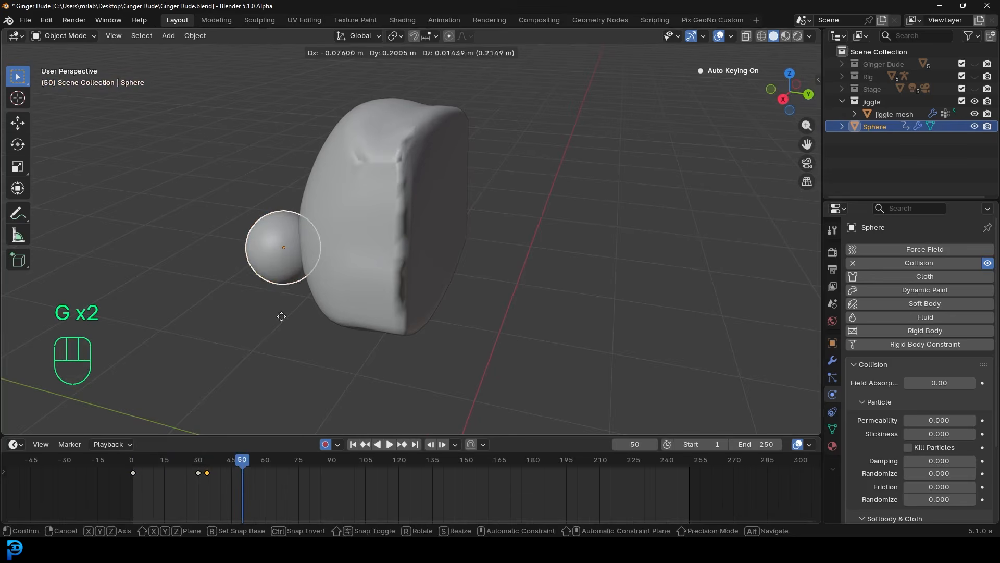
{"action": "left_click", "coordinate": [279, 315]}
{"action": "left_click", "coordinate": [271, 466]}
{"action": "key", "text": "g"}
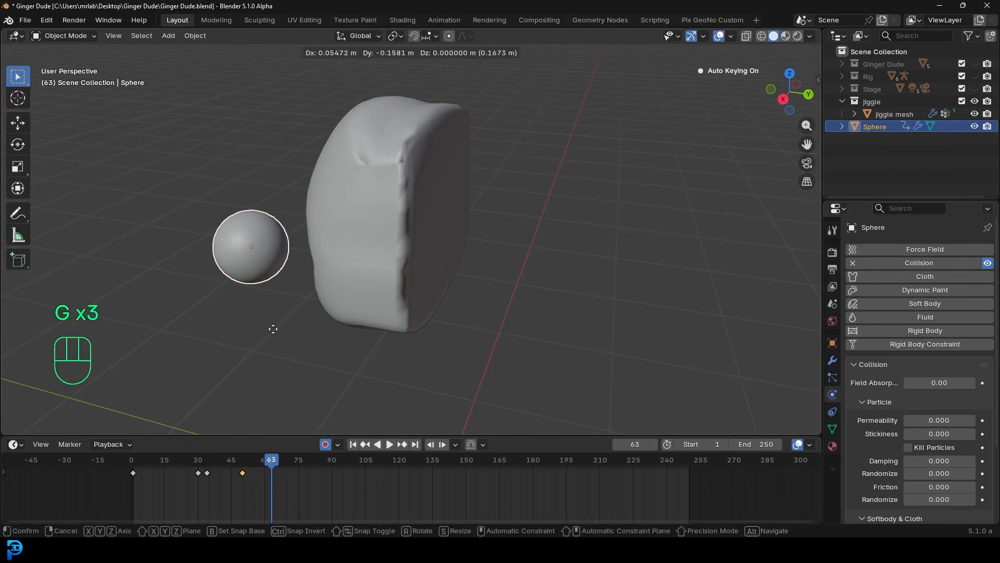
{"action": "left_click", "coordinate": [272, 328]}
{"action": "left_click", "coordinate": [353, 469]}
{"action": "key", "text": "g"}
{"action": "left_click", "coordinate": [334, 313]}
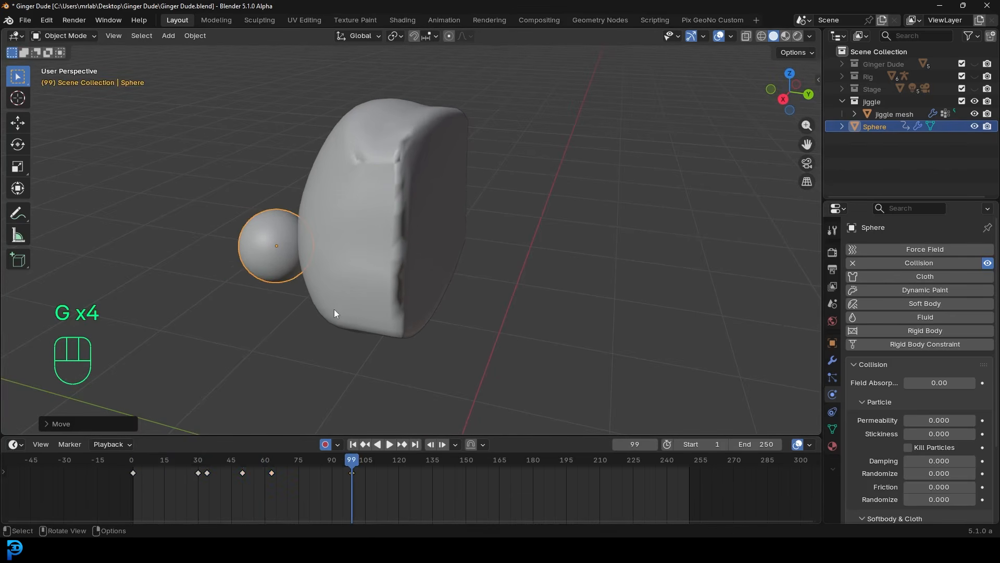
{"action": "middle_click_drag", "start_coordinate": [300, 264], "coordinate": [327, 299]}
{"action": "left_click_drag", "start_coordinate": [355, 472], "coordinate": [378, 464]}
{"action": "key", "text": "g"}
{"action": "left_click", "coordinate": [319, 314]}
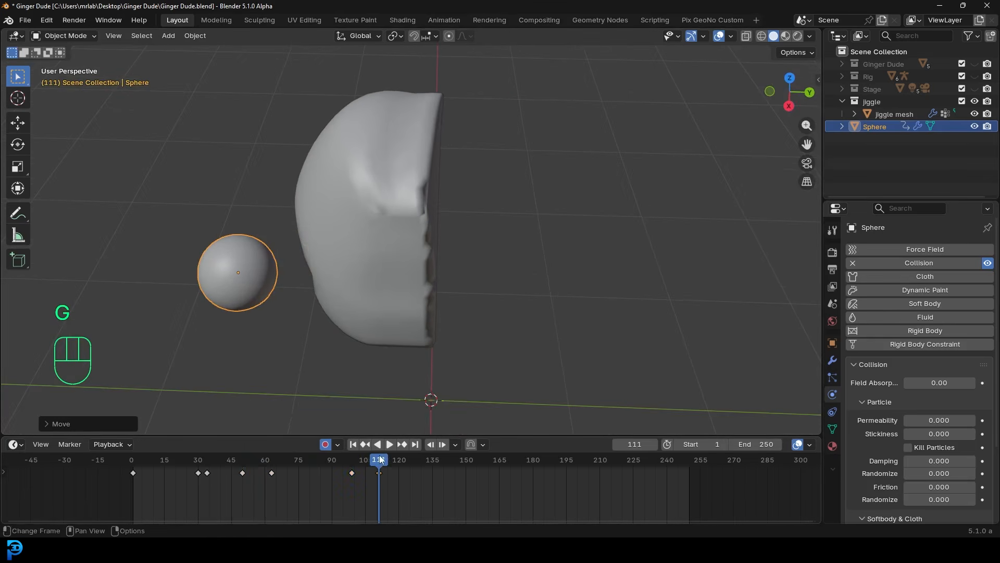
- Turn off auto-keying and play the bump animation from frame 1
{"action": "left_click", "coordinate": [325, 444]}
{"action": "key", "text": "shift+Left"}
{"action": "key", "text": "space"}
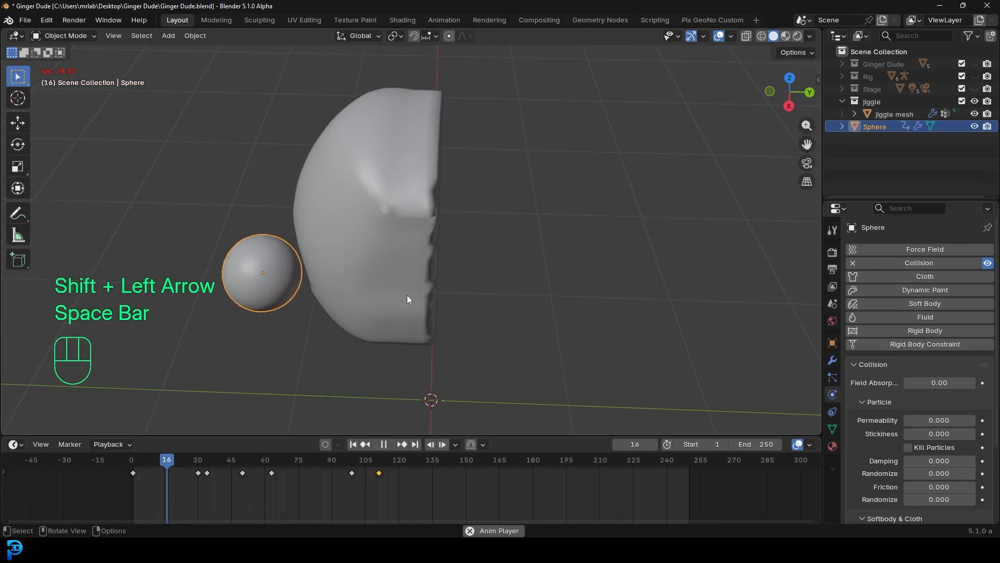
{"action": "middle_click_drag", "start_coordinate": [423, 292], "coordinate": [506, 180]}
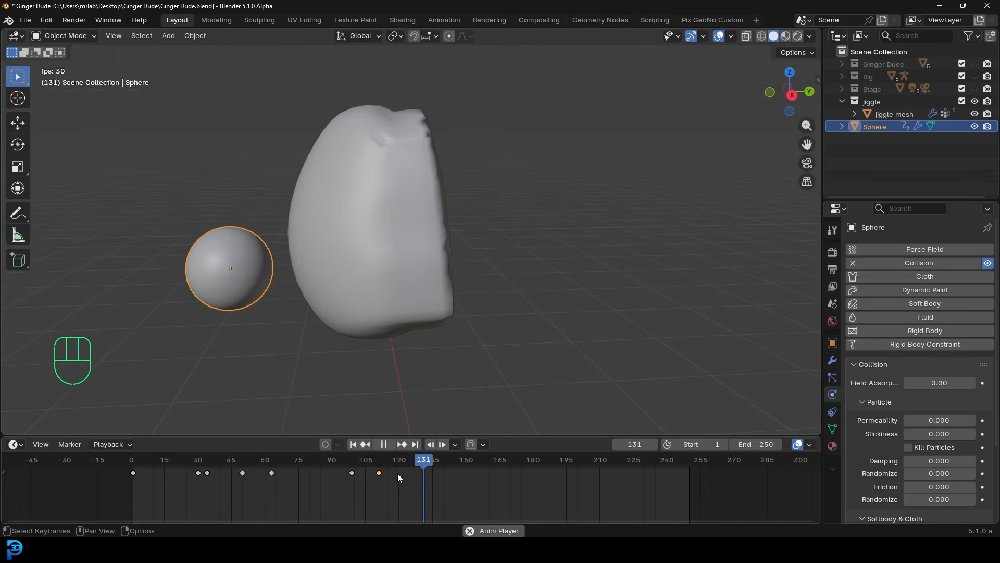
{"action": "key", "text": "space"}
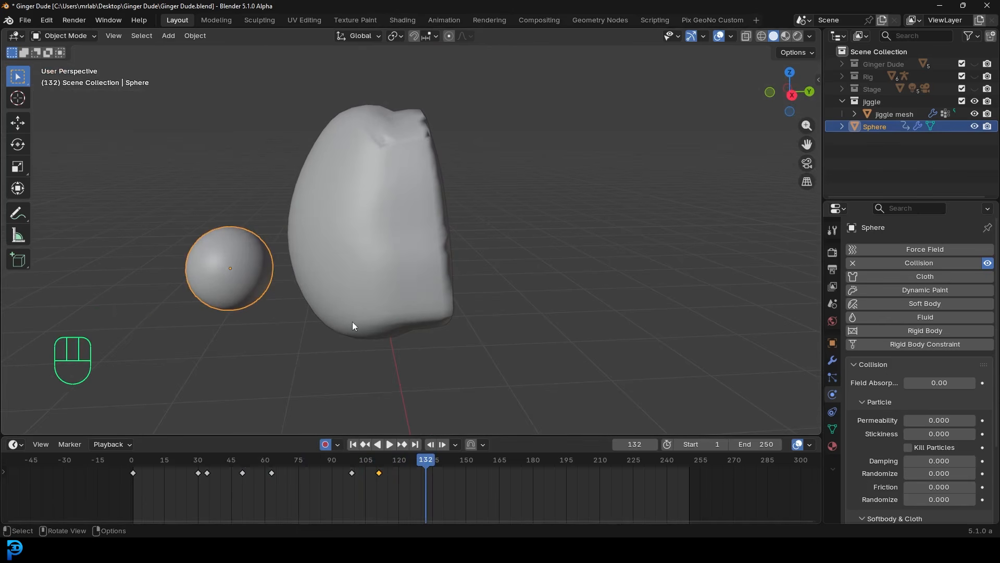
- Add sphere positions at frames 132, 137 and 148, pushing it left then right
{"action": "key", "text": "g"}
{"action": "left_click", "coordinate": [399, 311]}
{"action": "mouse_move", "coordinate": [431, 463]}
{"action": "left_mouse_down"}
{"action": "mouse_move", "coordinate": [462, 463]}
{"action": "mouse_move", "coordinate": [422, 476]}
{"action": "left_mouse_up"}
{"action": "key", "text": "g"}
{"action": "left_click", "coordinate": [358, 339]}
{"action": "key", "text": "g"}
{"action": "left_click", "coordinate": [371, 339]}
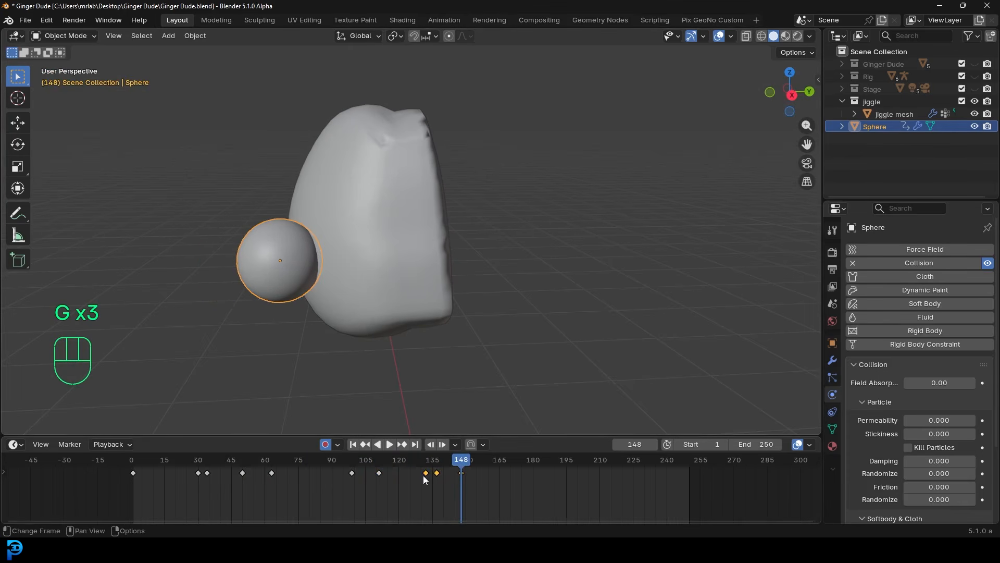
- Duplicate the bump keyframes twice, placing the second copies around frames 220–240
{"action": "key", "text": "shift+d"}
{"action": "left_click", "coordinate": [545, 494]}
{"action": "key", "text": "shift+d"}
{"action": "left_click", "coordinate": [621, 501]}
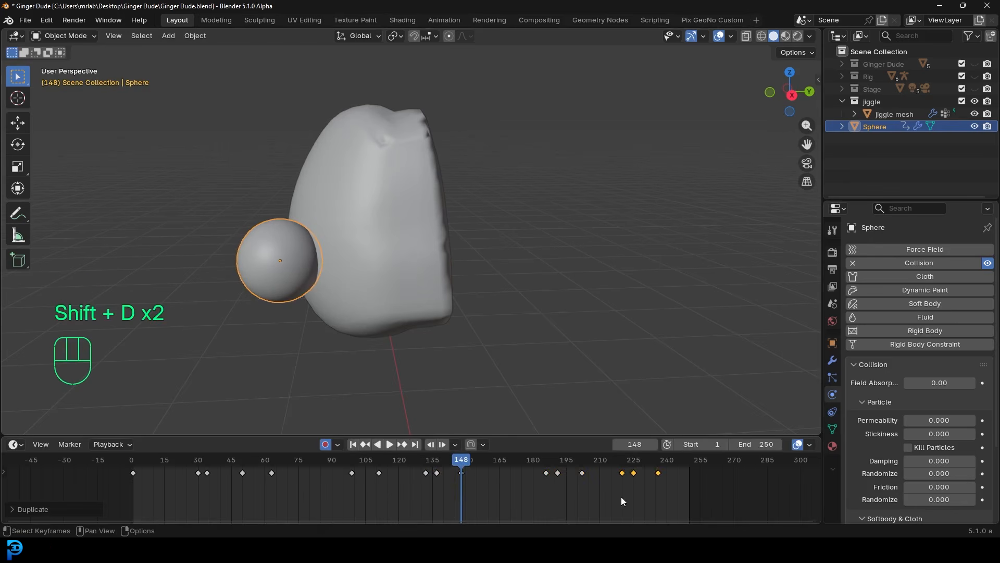
- Play back the repeated bumps, stop at frame 246, and select the jiggle mesh
{"action": "left_click_drag", "start_coordinate": [464, 463], "coordinate": [121, 463]}
{"action": "key", "text": "space"}
{"action": "middle_click_drag", "start_coordinate": [368, 267], "coordinate": [327, 308]}
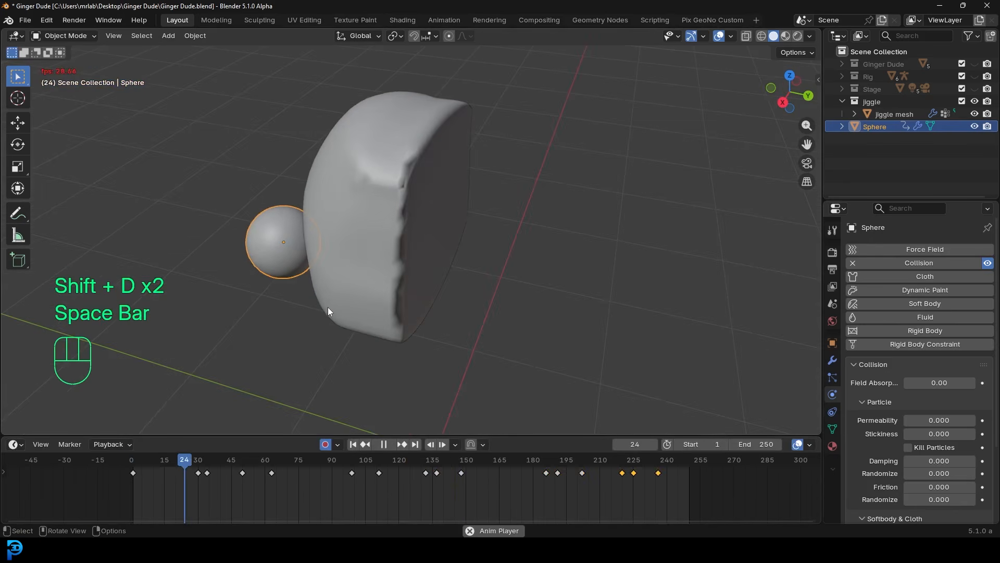
{"action": "middle_click_drag", "start_coordinate": [396, 263], "coordinate": [463, 251]}
{"action": "key", "text": "space"}
{"action": "mouse_move", "coordinate": [429, 295]}
{"action": "middle_mouse_down"}
{"action": "mouse_move", "coordinate": [404, 257]}
{"action": "mouse_move", "coordinate": [418, 283]}
{"action": "middle_mouse_up"}
{"action": "left_click_drag", "start_coordinate": [630, 459], "coordinate": [681, 467]}
{"action": "key", "text": "alt+a"}
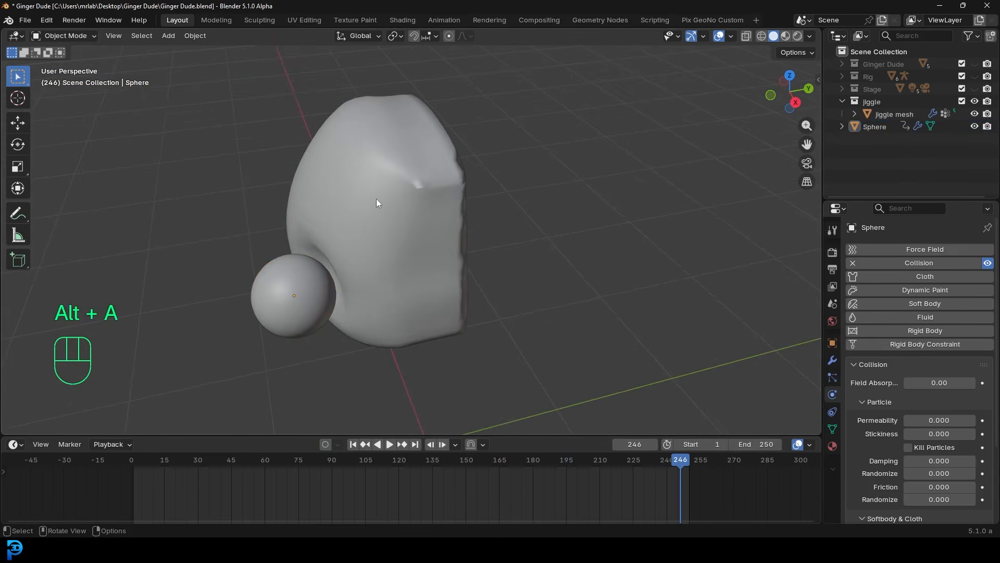
{"action": "left_click", "coordinate": [376, 215]}
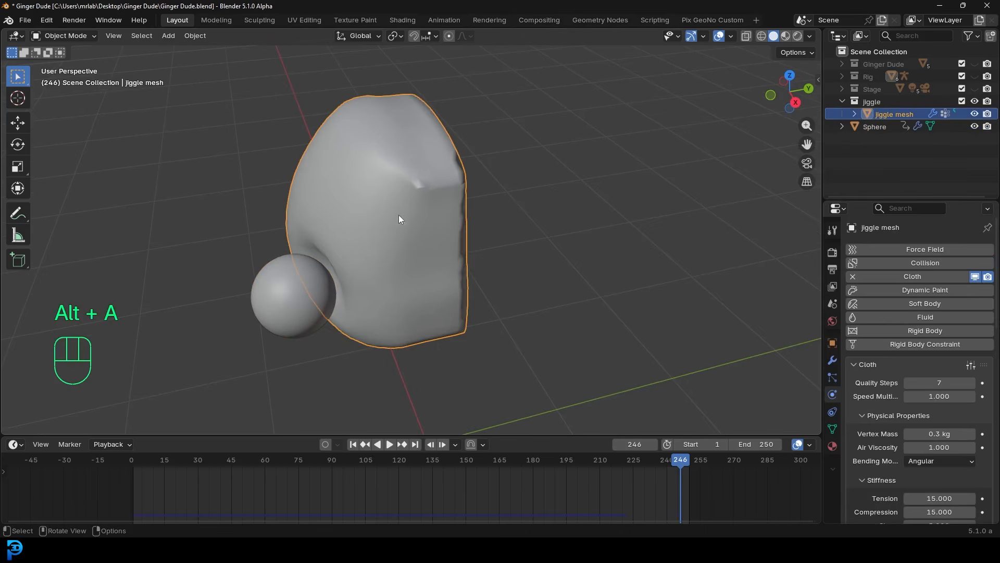
- Check Internal Springs in Cloth properties and enter 0.010 for tension, compression and both max limits
{"action": "scroll", "coordinate": [891, 386], "scroll_direction": "down", "scroll_amount": 10}
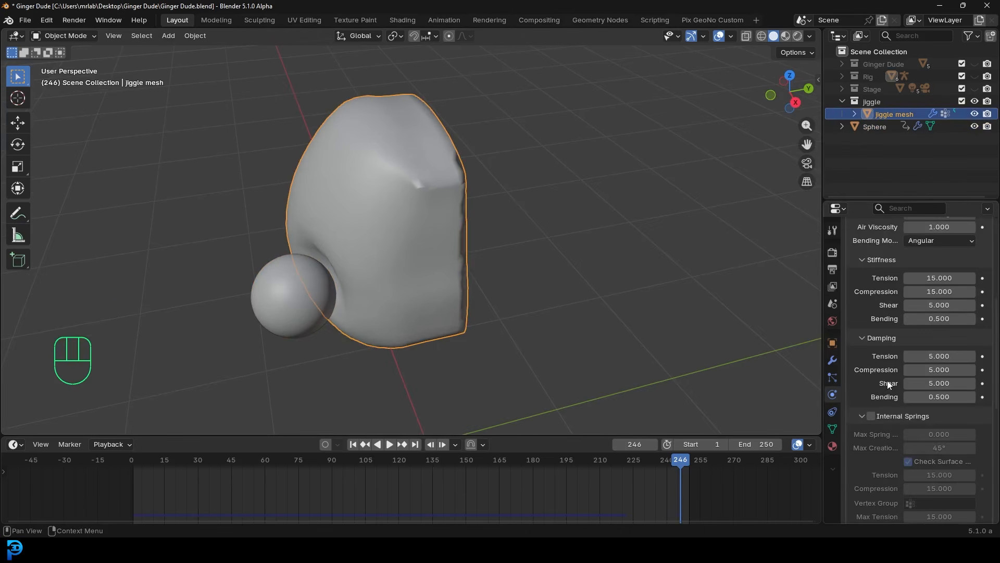
{"action": "scroll", "coordinate": [886, 382], "scroll_direction": "down", "scroll_amount": 4}
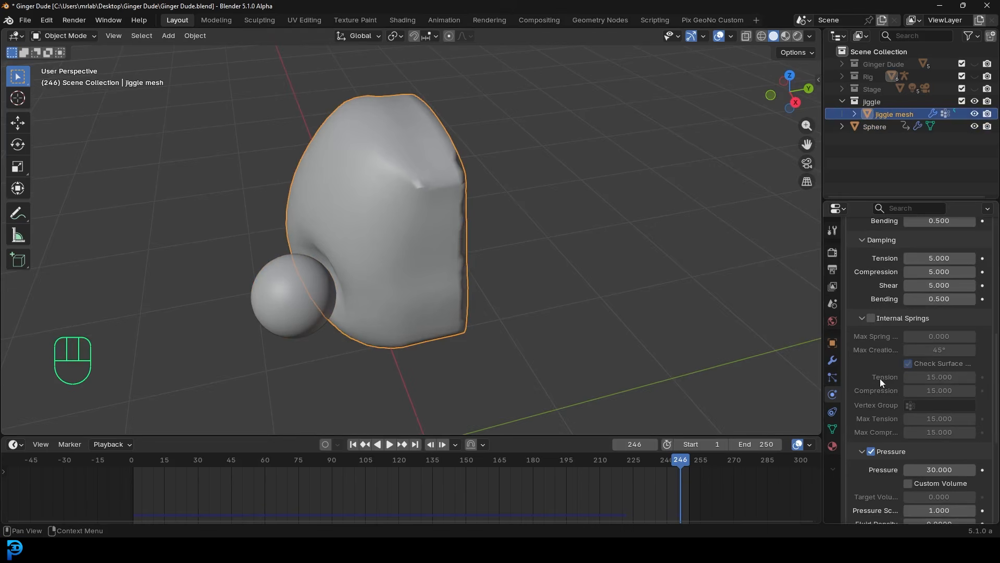
{"action": "left_click", "coordinate": [873, 319]}
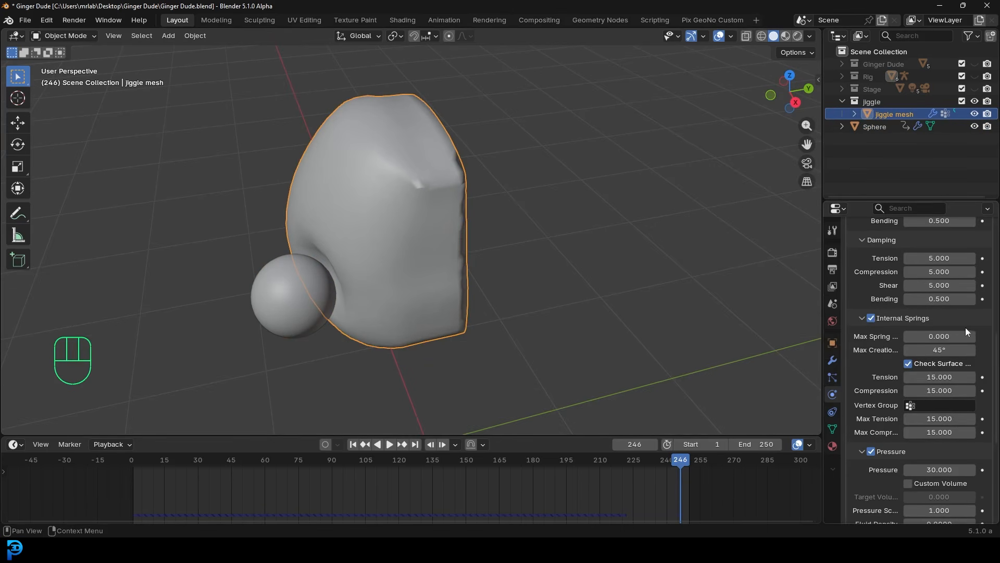
{"action": "left_click", "coordinate": [952, 377]}
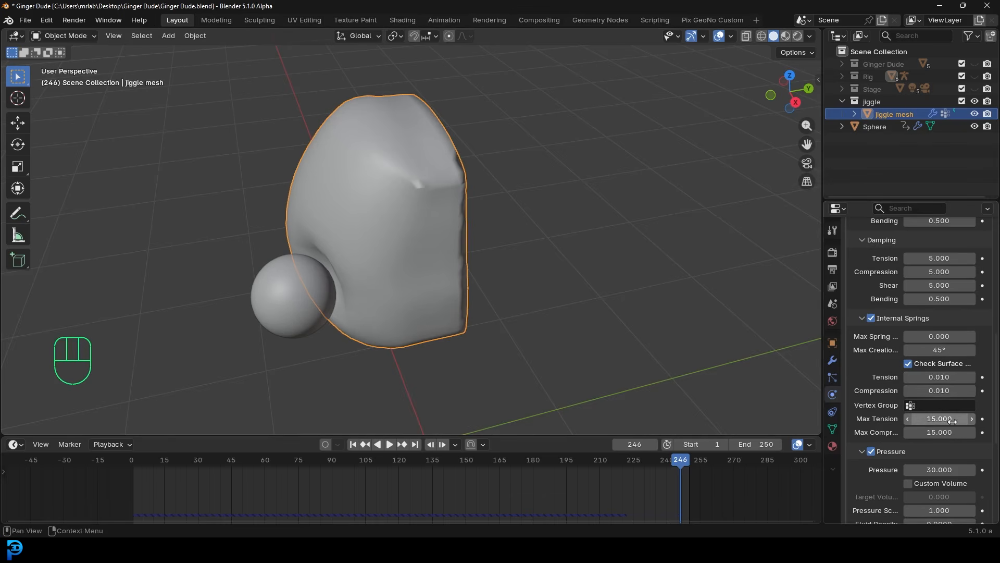
{"action": "left_click_drag", "start_coordinate": [949, 418], "coordinate": [949, 419]}
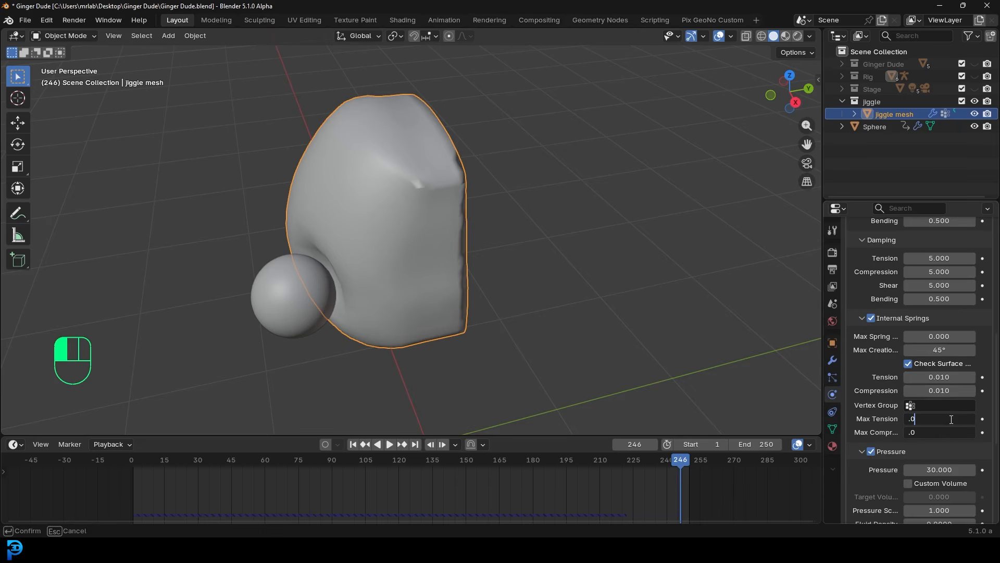
{"action": "left_click", "coordinate": [632, 277]}
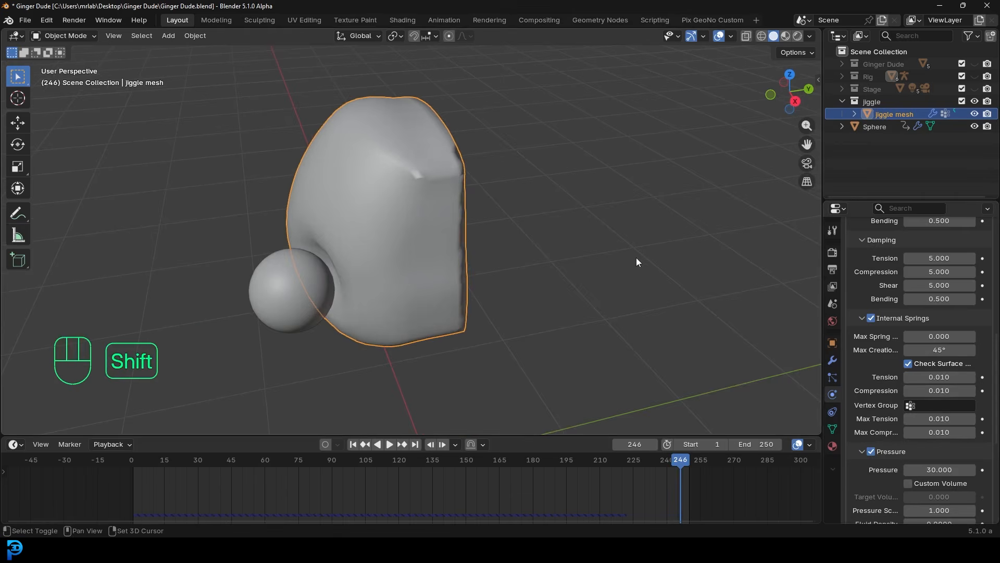
- Play the jiggle simulation with internal springs from frame 1 and inspect it
{"action": "key", "text": "shift+Left"}
{"action": "key", "text": "space"}
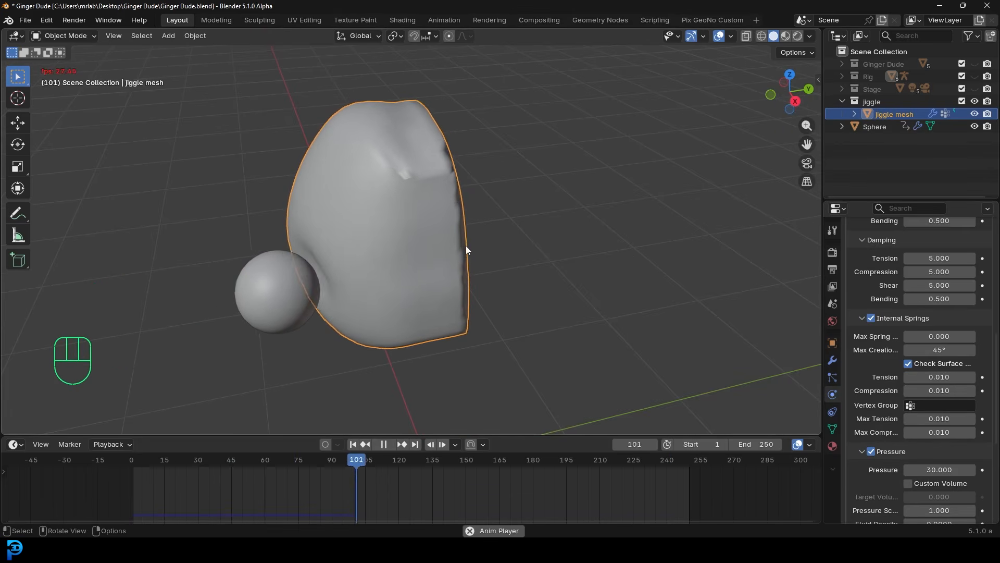
{"action": "key", "text": "space"}
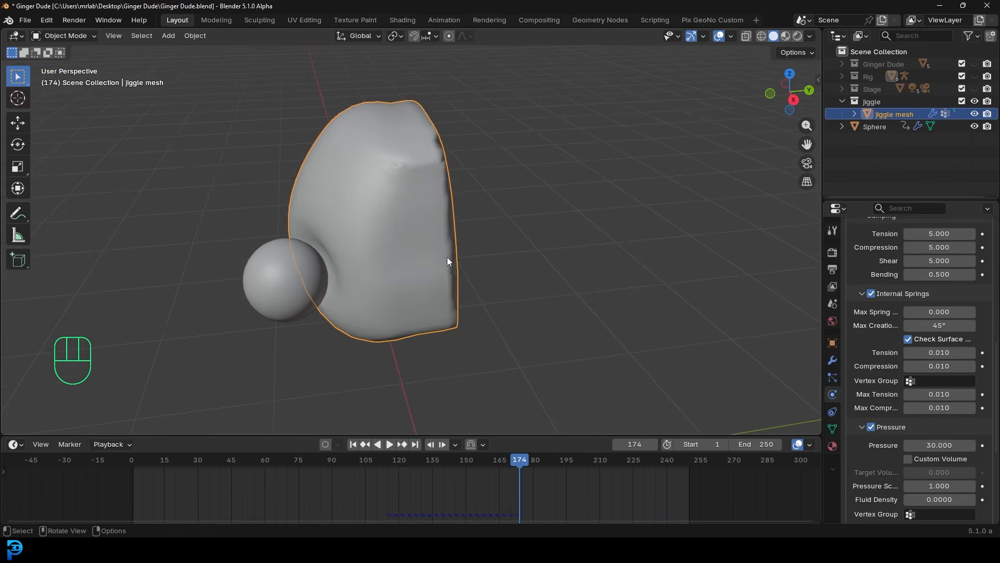
{"action": "key", "text": "space"}
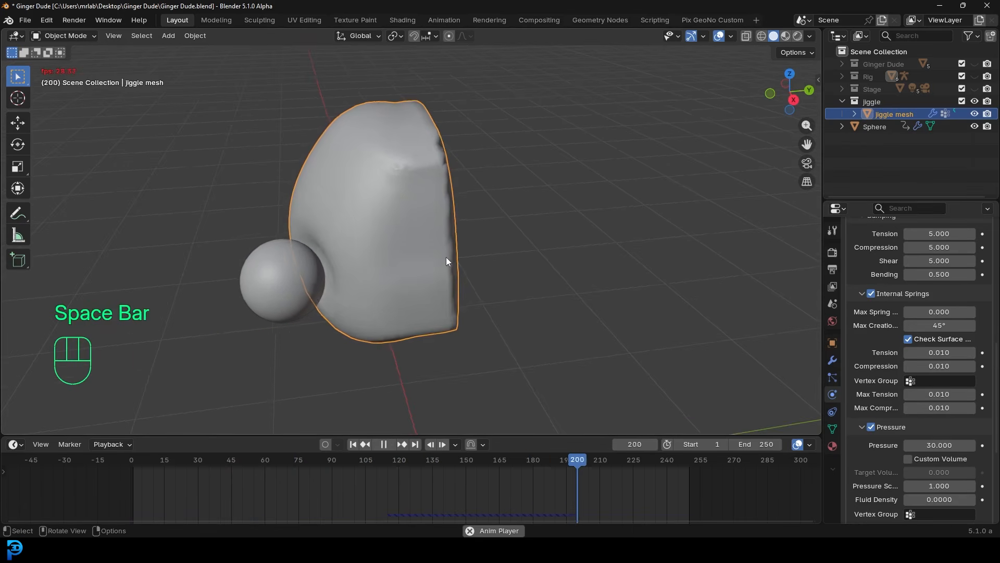
{"action": "key", "text": "space"}
{"action": "middle_click_drag", "start_coordinate": [412, 255], "coordinate": [352, 201]}
{"action": "left_click", "coordinate": [352, 201]}
{"action": "scroll", "coordinate": [961, 379], "scroll_direction": "down", "scroll_amount": 2}
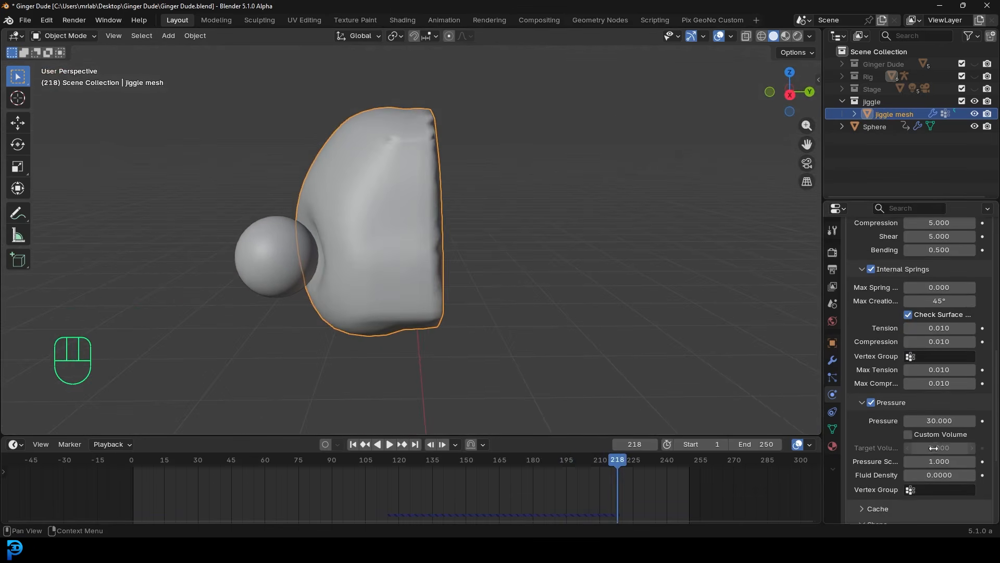
- Set Cloth Pressure to 15, replay the simulation, then begin editing Fluid Density
{"action": "left_click", "coordinate": [937, 421]}
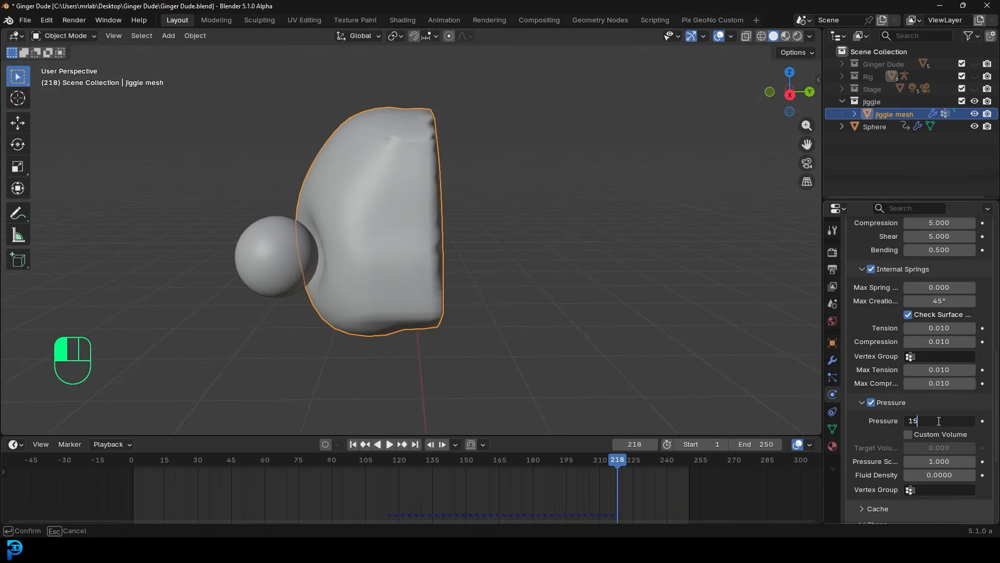
{"action": "type", "text": "15"}
{"action": "key", "text": "Return"}
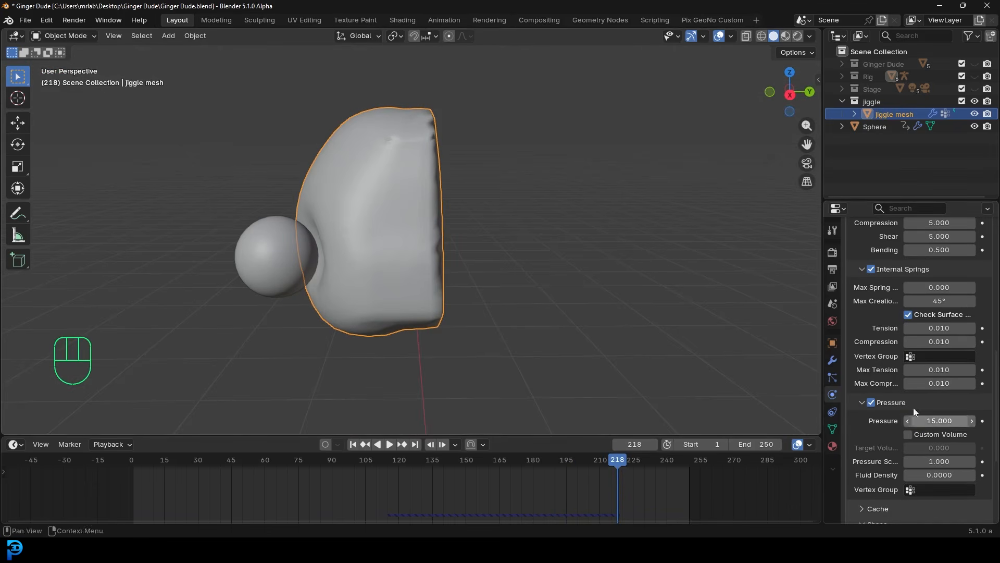
{"action": "key", "text": "shift+Left"}
{"action": "key", "text": "space"}
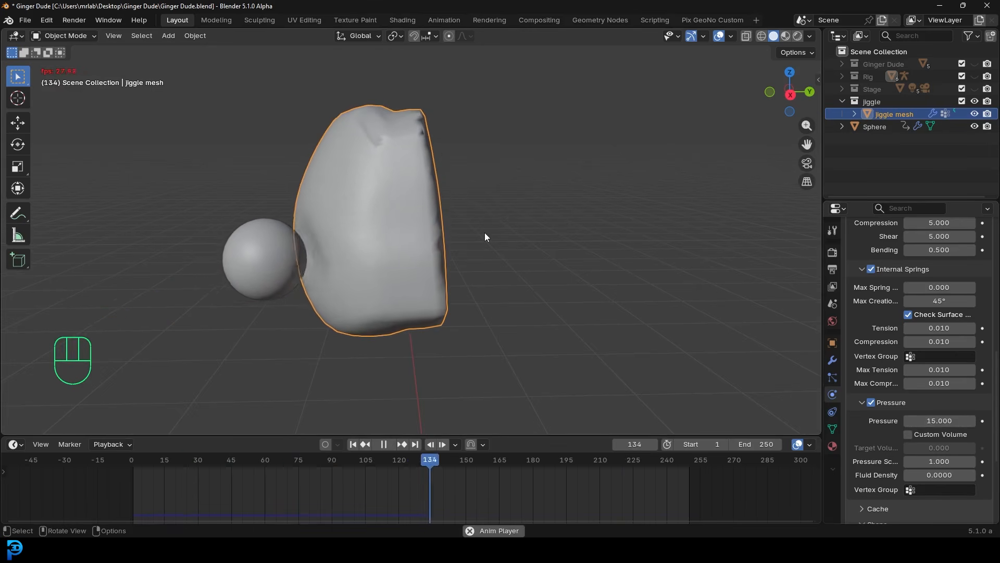
{"action": "key", "text": "shift+Left"}
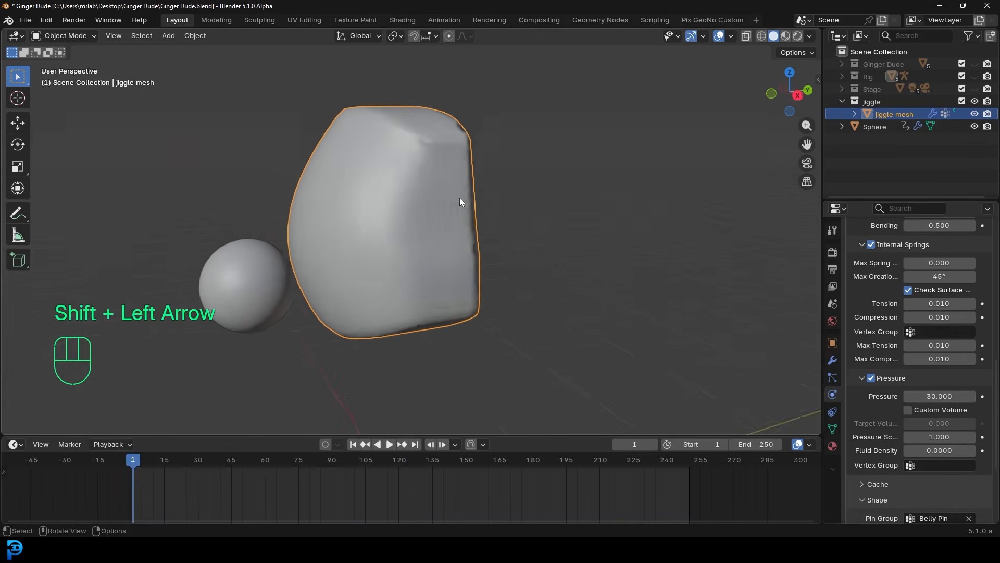
{"action": "key", "text": "space"}
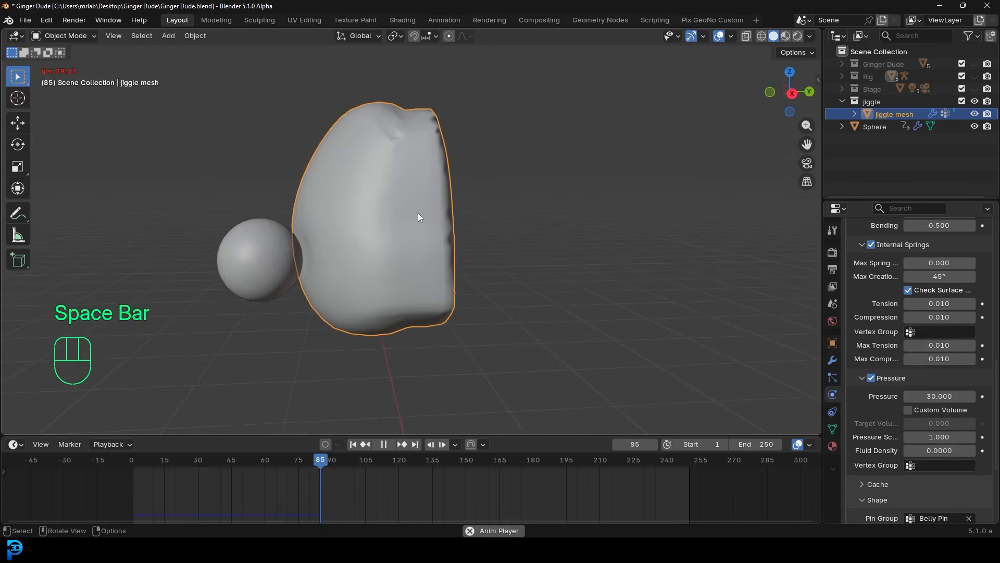
{"action": "key", "text": "space"}
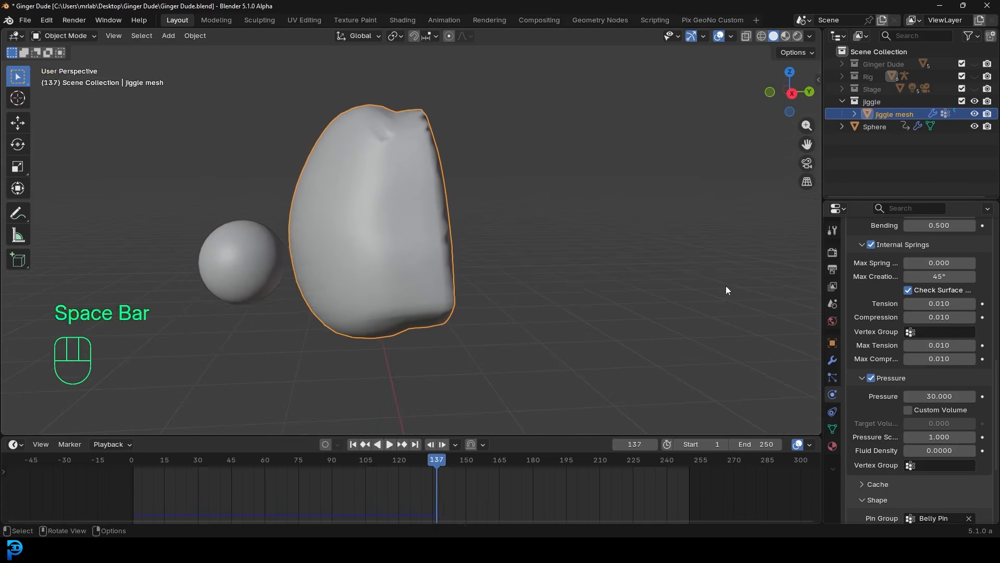
{"action": "left_click", "coordinate": [936, 449]}
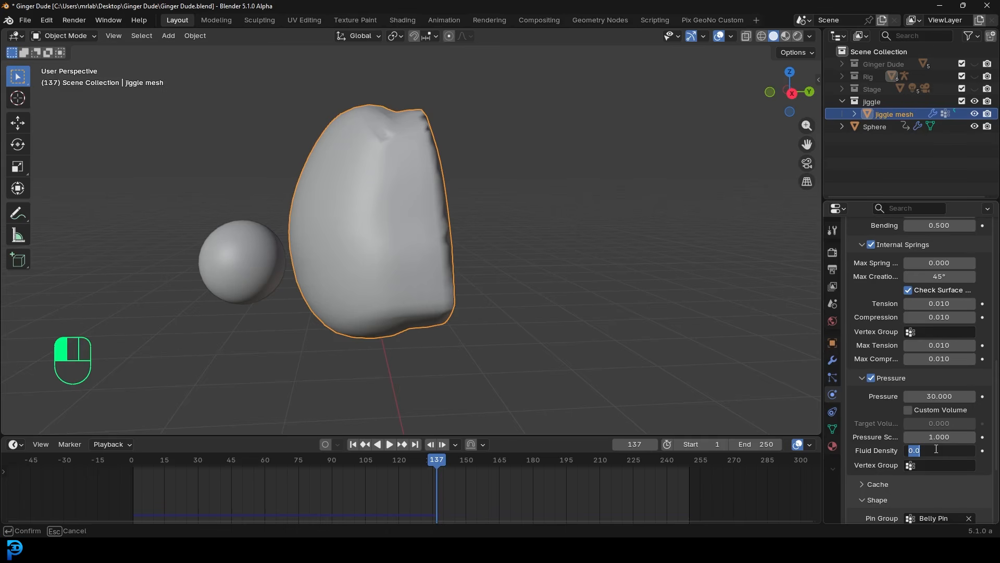
- Set Fluid Density to 10 and replay the simulation from frame 1
{"action": "type", "text": "0"}
{"action": "key", "text": "Return"}
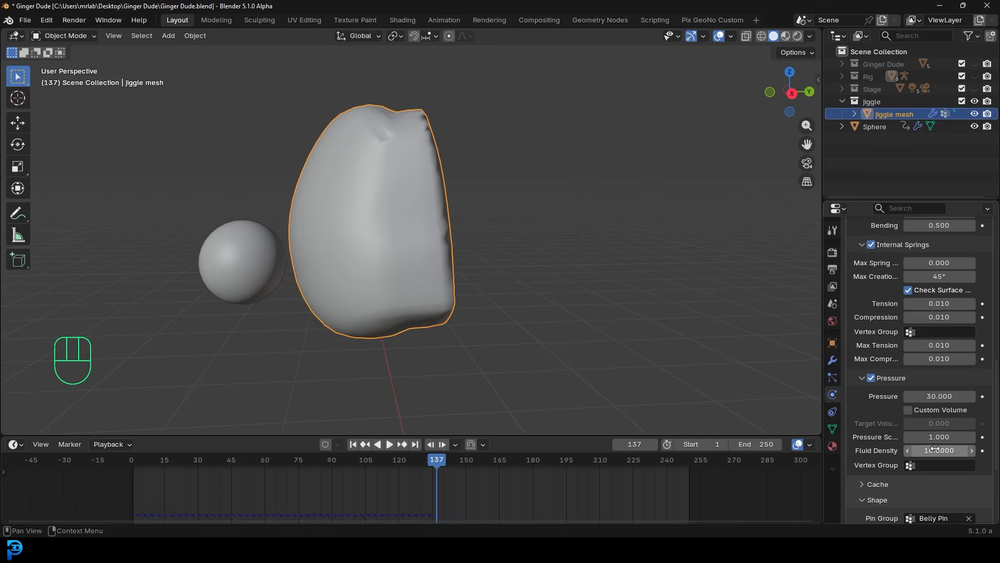
{"action": "key", "text": "shift+Left"}
{"action": "key", "text": "space"}
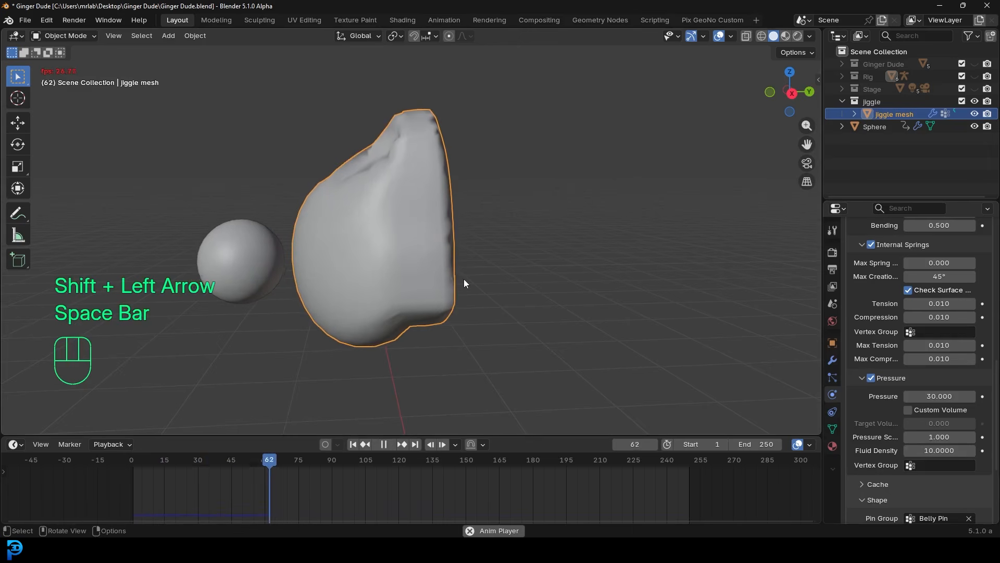
{"action": "middle_click_drag", "start_coordinate": [472, 258], "coordinate": [546, 253]}
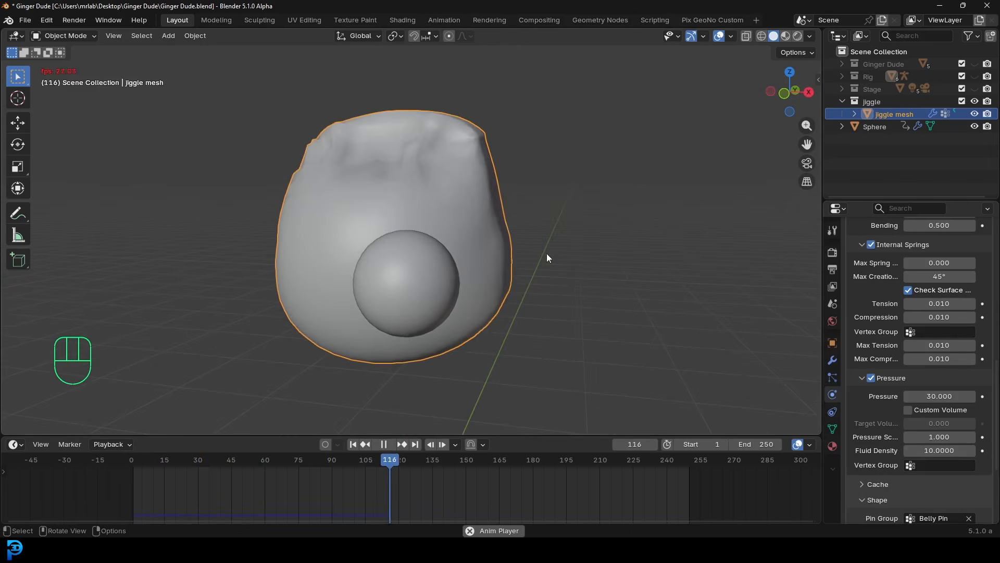
{"action": "key", "text": "space"}
- Change Fluid Density to 9 and replay the simulation to check the jiggle
{"action": "left_click", "coordinate": [944, 451]}
{"action": "middle_click_drag", "start_coordinate": [672, 236], "coordinate": [588, 257]}
{"action": "key", "text": "shift+Left"}
{"action": "key", "text": "space"}
{"action": "key", "text": "space"}
{"action": "left_click", "coordinate": [943, 451]}
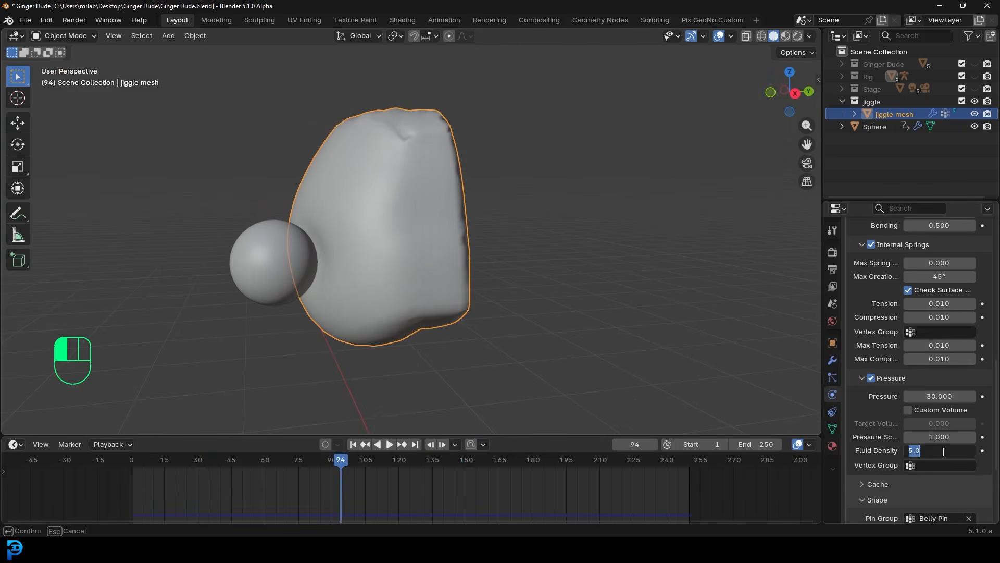
{"action": "type", "text": "9"}
{"action": "key", "text": "Return"}
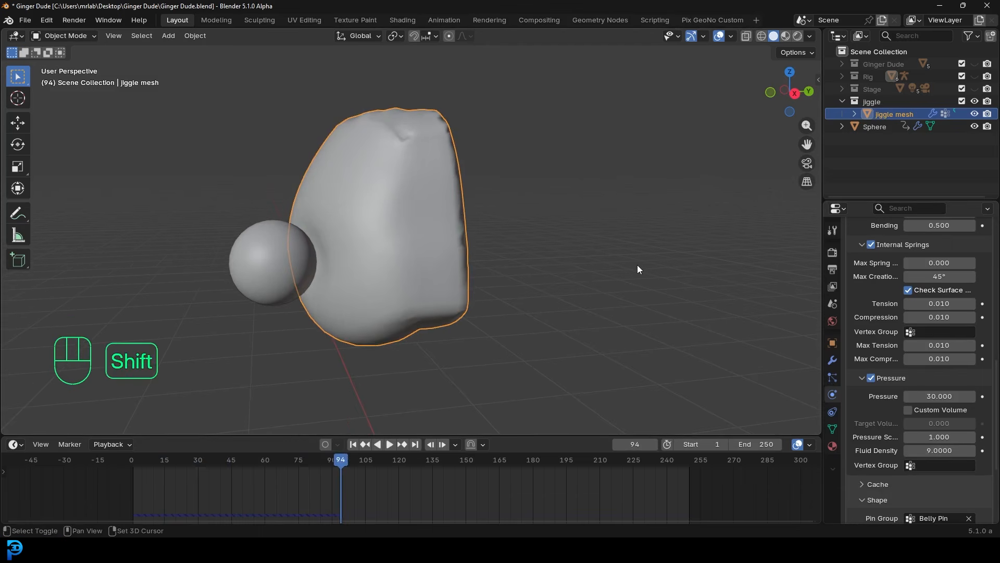
{"action": "key", "text": "shift+Left"}
{"action": "key", "text": "space"}
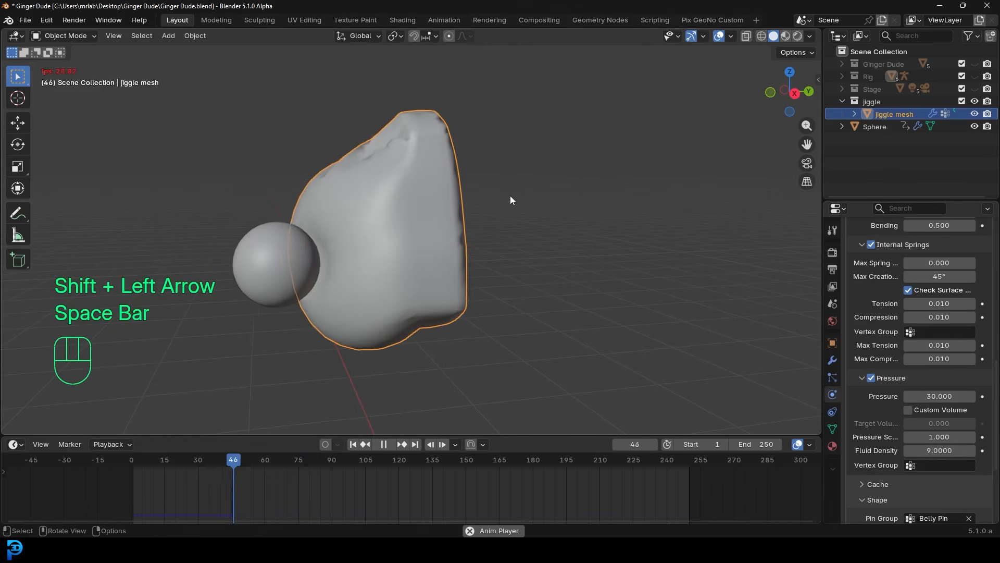
{"action": "middle_click_drag", "start_coordinate": [508, 198], "coordinate": [520, 247]}
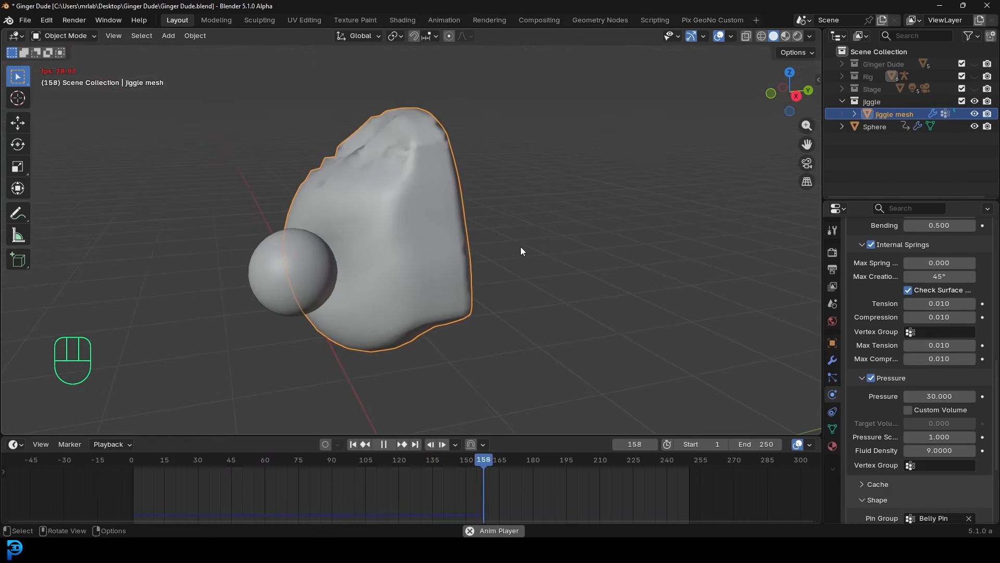
{"action": "key", "text": "Escape"}
- Delete all of the Sphere's keyframes and return the playhead to frame 1
{"action": "middle_click_drag", "start_coordinate": [400, 242], "coordinate": [284, 267]}
{"action": "left_click", "coordinate": [284, 266]}
{"action": "left_click_drag", "start_coordinate": [685, 490], "coordinate": [190, 463]}
{"action": "key", "text": "x"}
{"action": "left_click", "coordinate": [190, 463]}
{"action": "left_click_drag", "start_coordinate": [251, 461], "coordinate": [133, 486]}
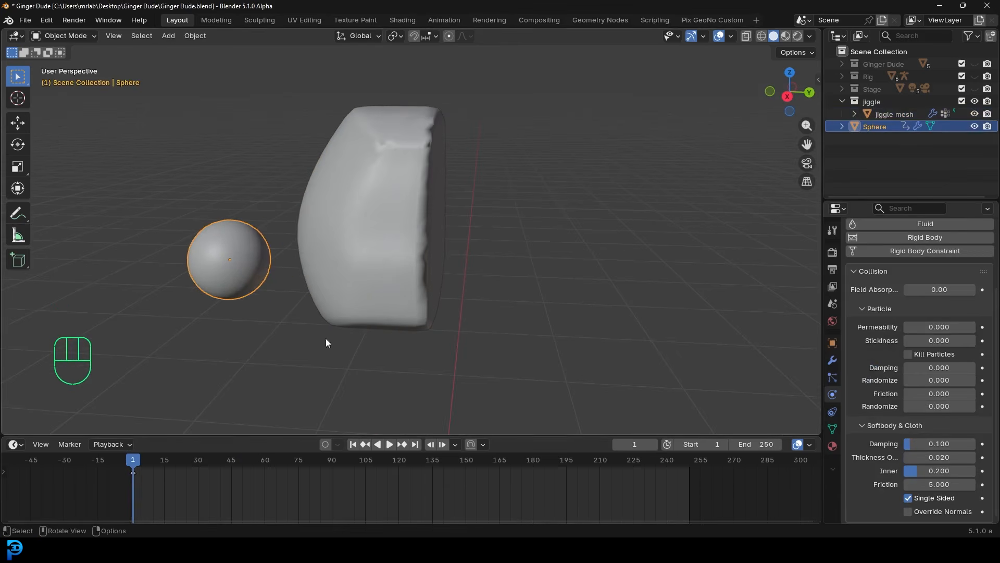
- With auto-keying on, key the sphere against the blob at frame 7 and back left at frame 10
{"action": "left_click", "coordinate": [324, 444]}
{"action": "middle_click_drag", "start_coordinate": [331, 383], "coordinate": [291, 304]}
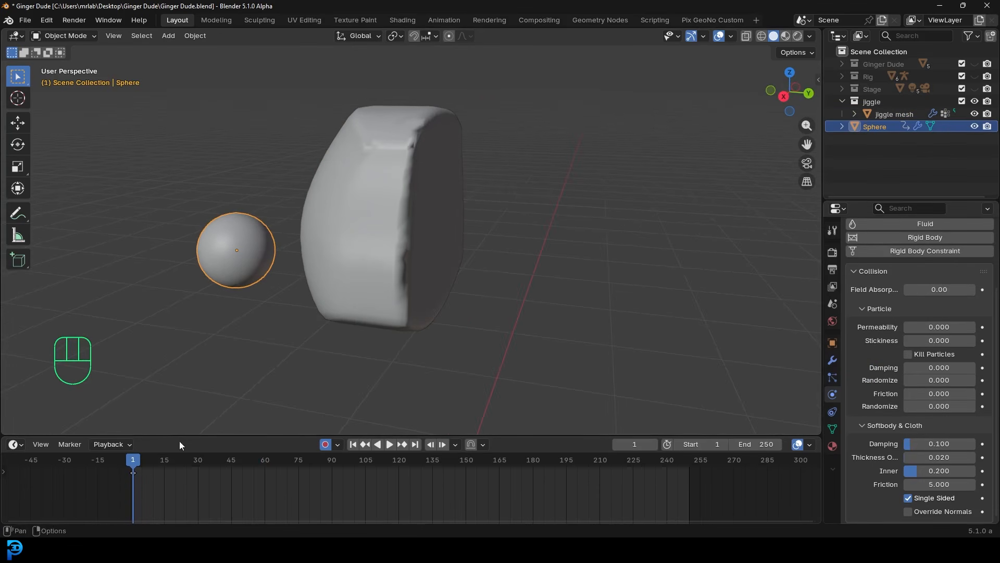
{"action": "left_click_drag", "start_coordinate": [133, 463], "coordinate": [147, 463]}
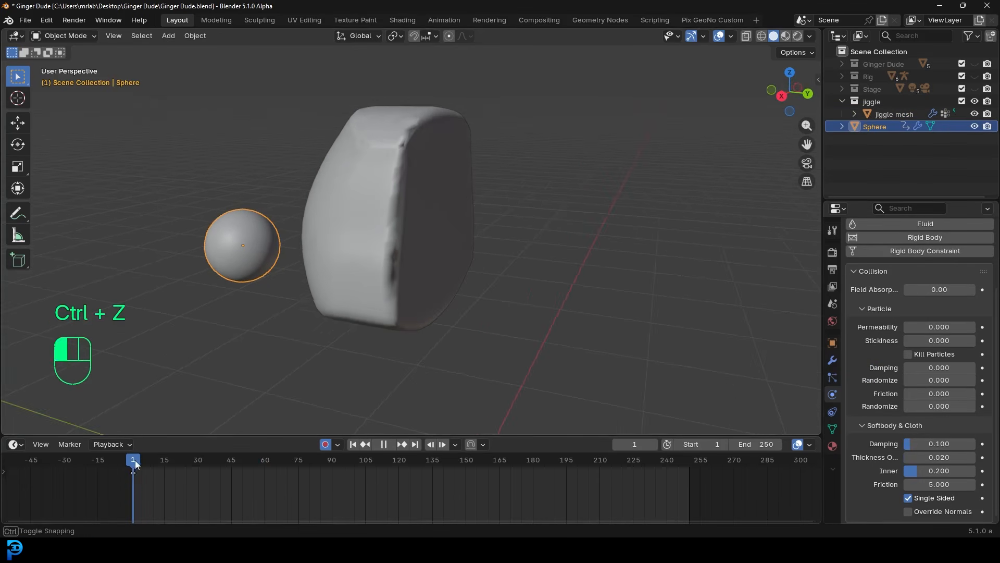
{"action": "key", "text": "g"}
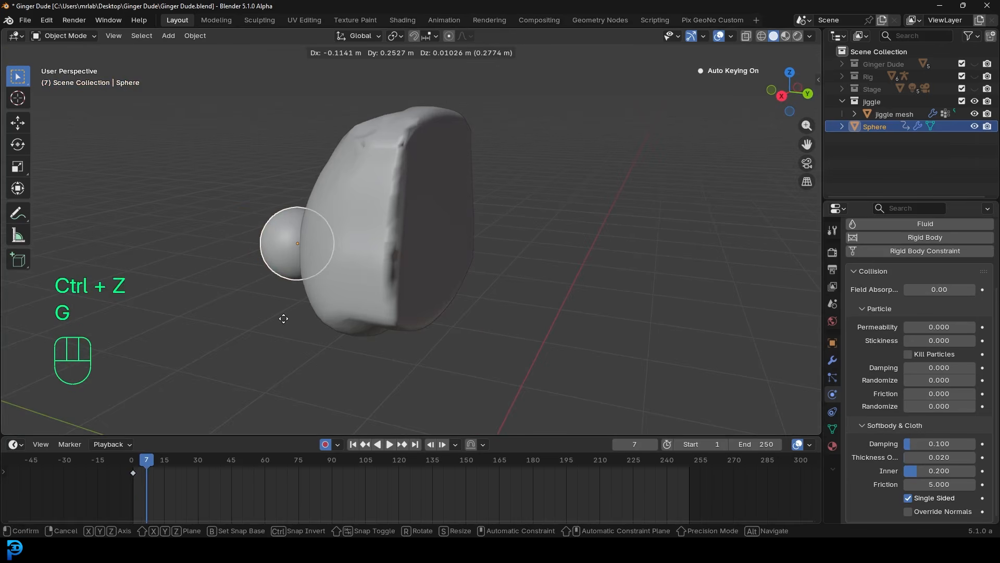
{"action": "left_click", "coordinate": [286, 319]}
{"action": "left_click_drag", "start_coordinate": [147, 461], "coordinate": [155, 459]}
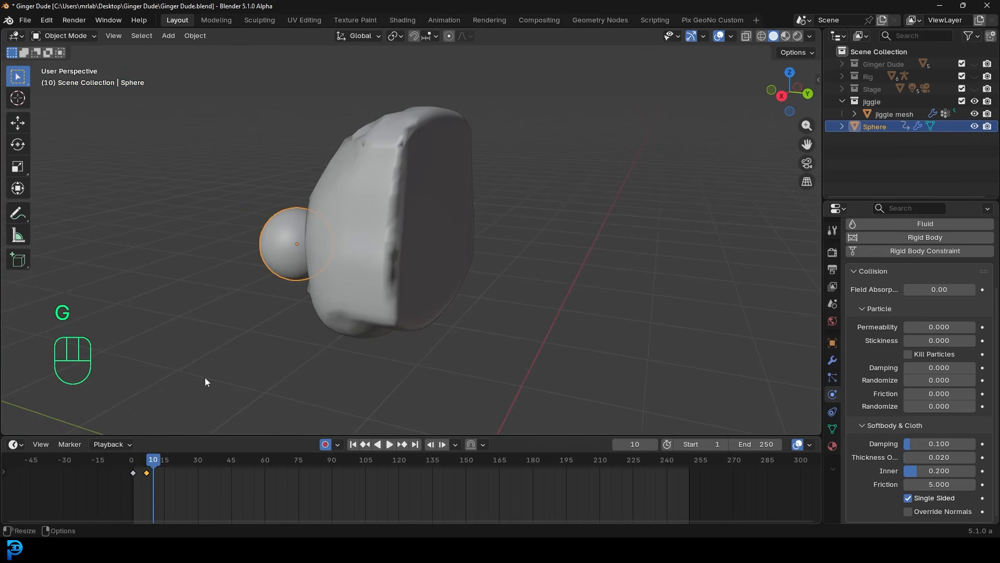
{"action": "key", "text": "g"}
{"action": "left_click", "coordinate": [211, 292]}
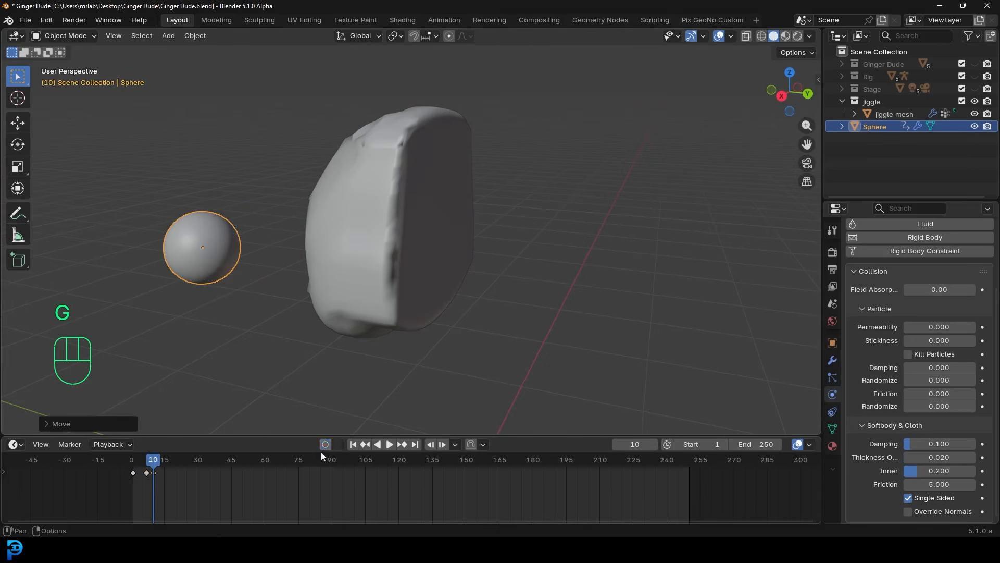
{"action": "key", "text": "space"}
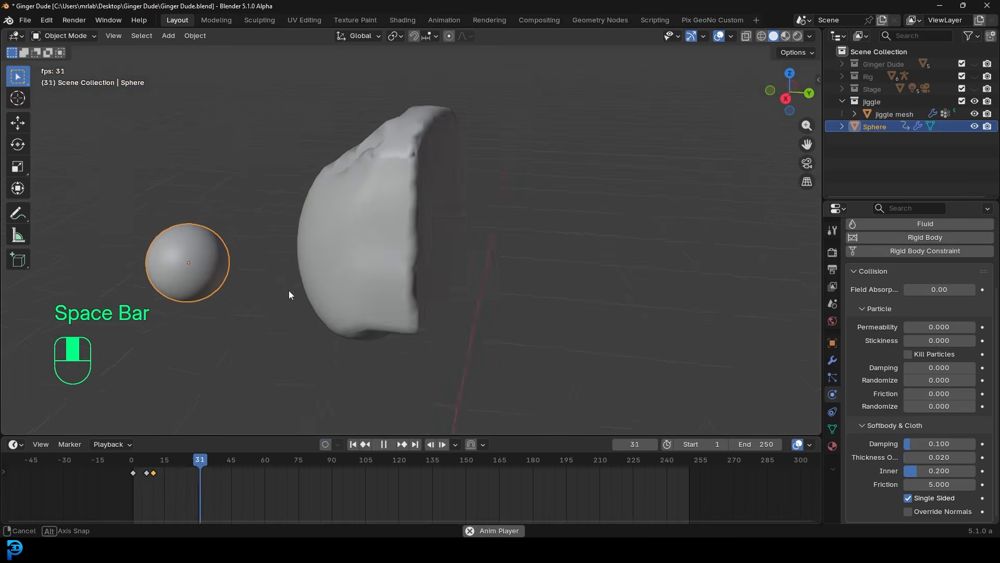
{"action": "key", "text": "space"}
{"action": "key", "text": "space"}
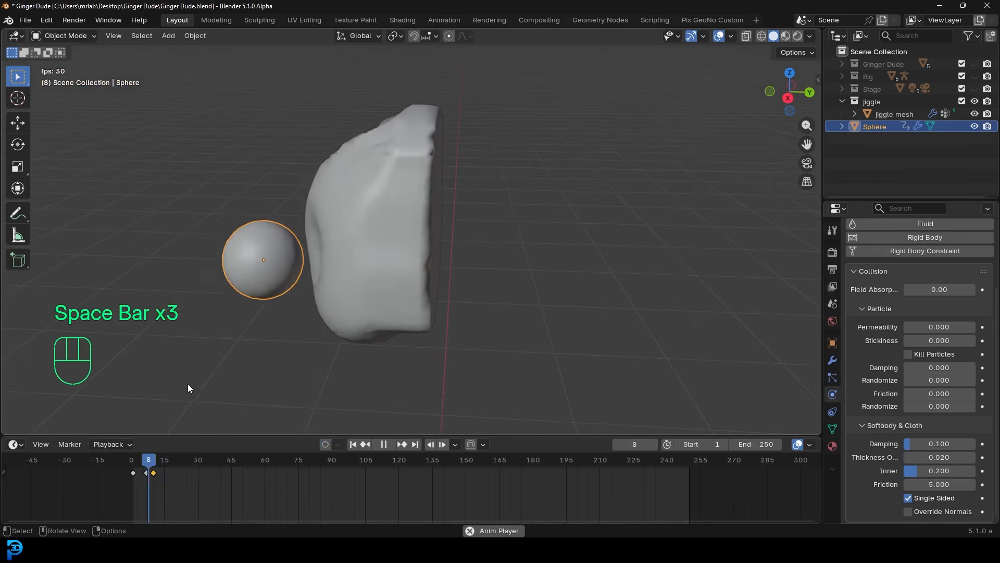
{"action": "key", "text": "space"}
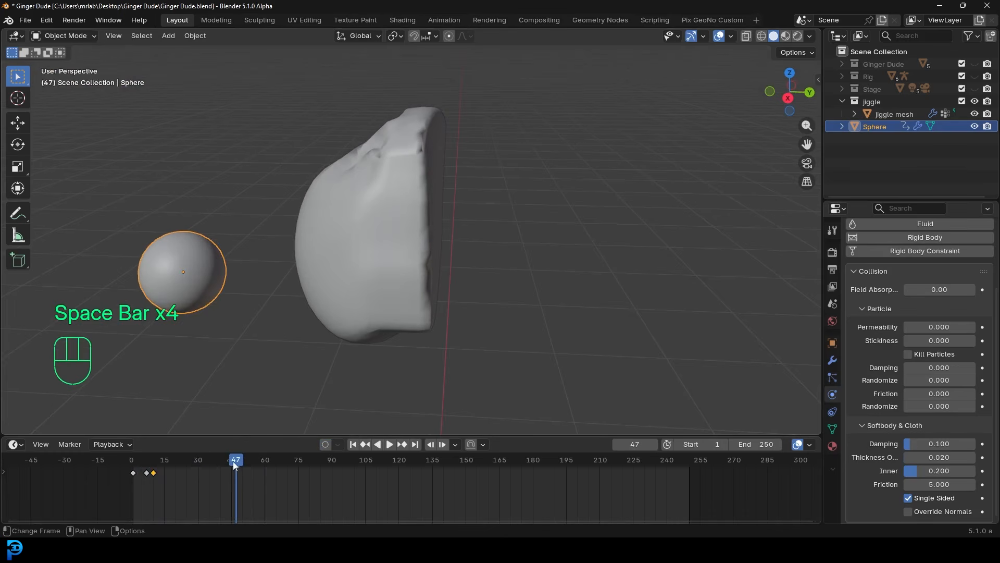
- Copy the first hit keys to around frame 47 and push the sphere into the blob at frame 54
{"action": "left_click_drag", "start_coordinate": [170, 481], "coordinate": [125, 468]}
{"action": "key", "text": "shift+d"}
{"action": "left_click", "coordinate": [275, 490]}
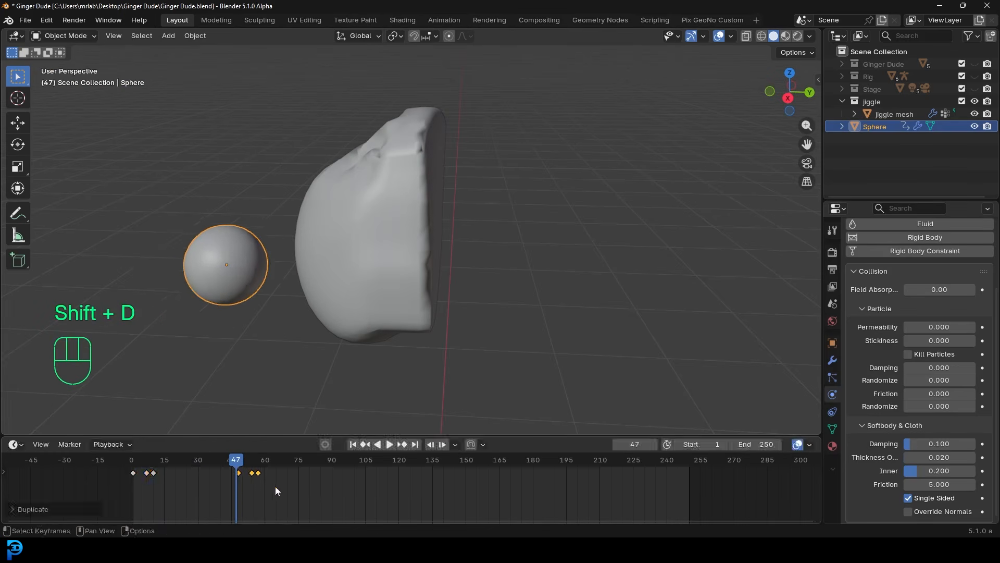
{"action": "left_click_drag", "start_coordinate": [238, 462], "coordinate": [252, 468]}
{"action": "middle_click_drag", "start_coordinate": [297, 311], "coordinate": [292, 306]}
{"action": "key", "text": "g"}
{"action": "left_click", "coordinate": [279, 375]}
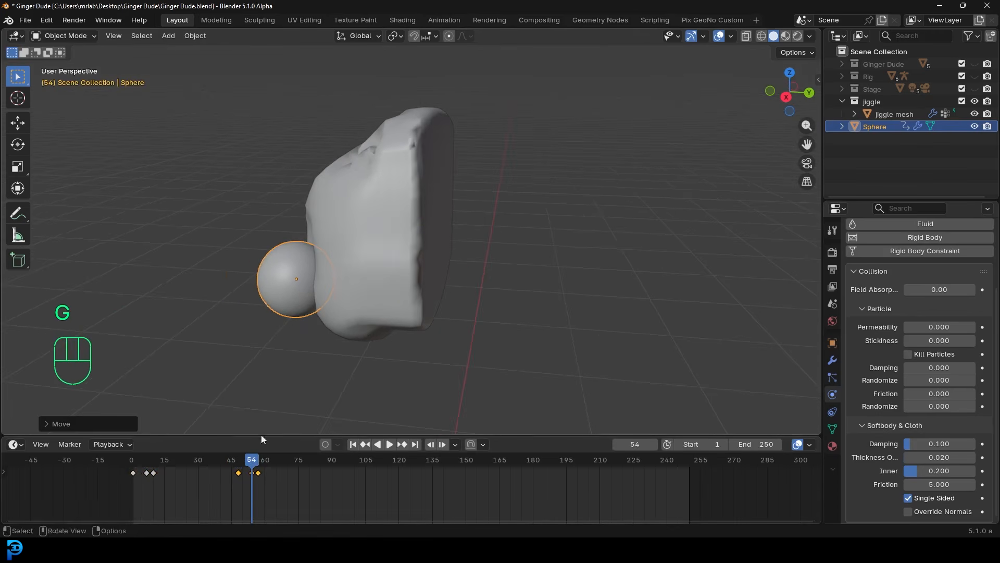
{"action": "key", "text": "space"}
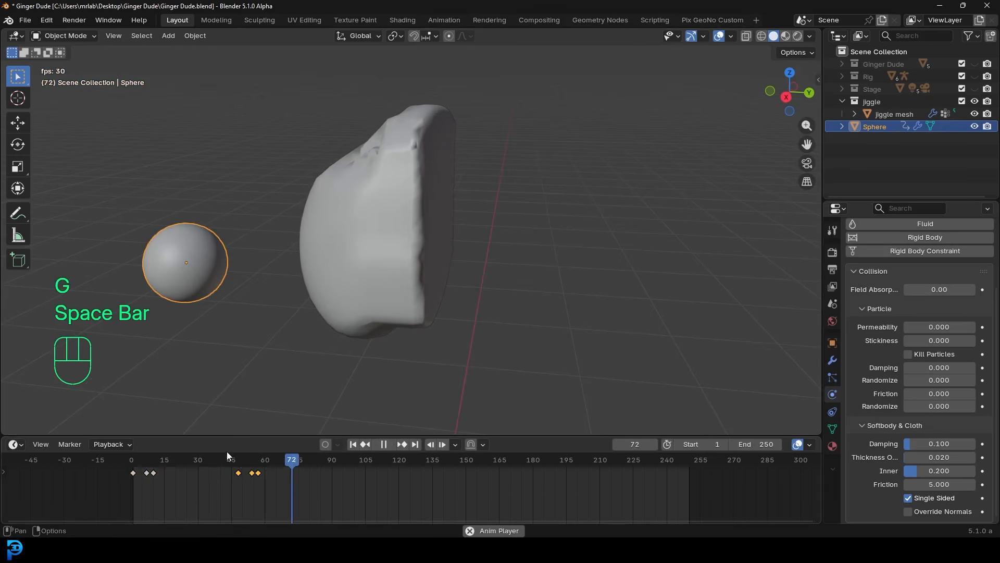
{"action": "middle_click_drag", "start_coordinate": [259, 303], "coordinate": [311, 307]}
- Duplicate the hit keyframes four times out to about frame 230 and replay the repeated hits
{"action": "left_click_drag", "start_coordinate": [300, 492], "coordinate": [230, 468]}
{"action": "key", "text": "shift+d"}
{"action": "left_click", "coordinate": [335, 476]}
{"action": "key", "text": "shift+d"}
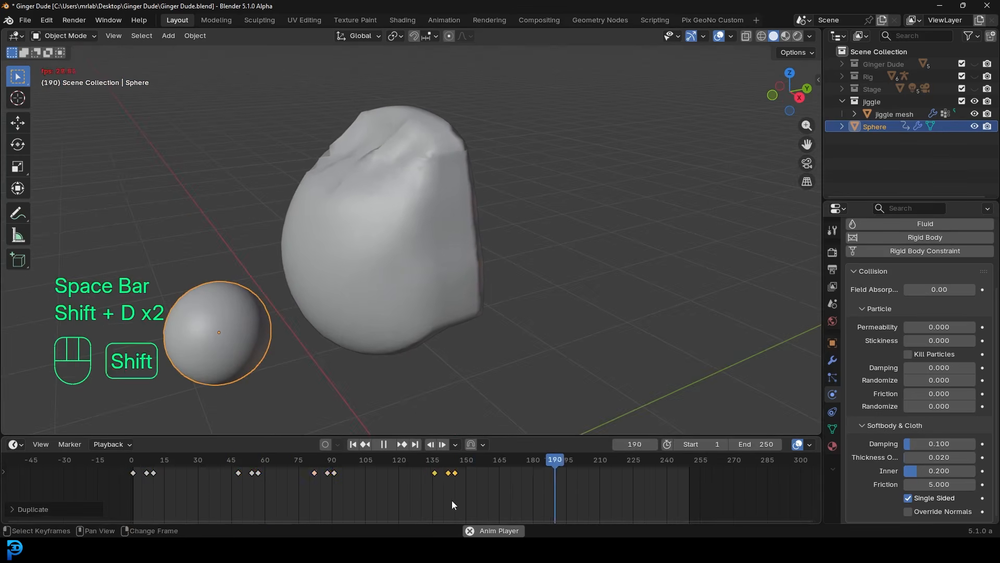
{"action": "left_click", "coordinate": [451, 481]}
{"action": "key", "text": "shift+d"}
{"action": "left_click", "coordinate": [568, 507]}
{"action": "key", "text": "shift+d"}
{"action": "left_click", "coordinate": [655, 482]}
{"action": "key", "text": "space"}
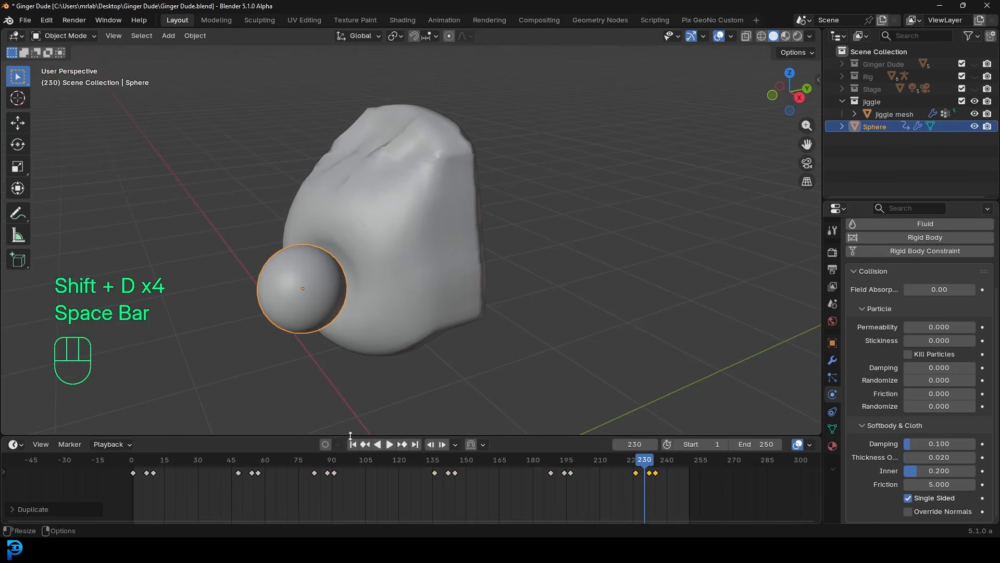
{"action": "key", "text": "space"}
- Deselect the sphere and turn off the cloth's Internal Springs
{"action": "key", "text": "alt+a"}
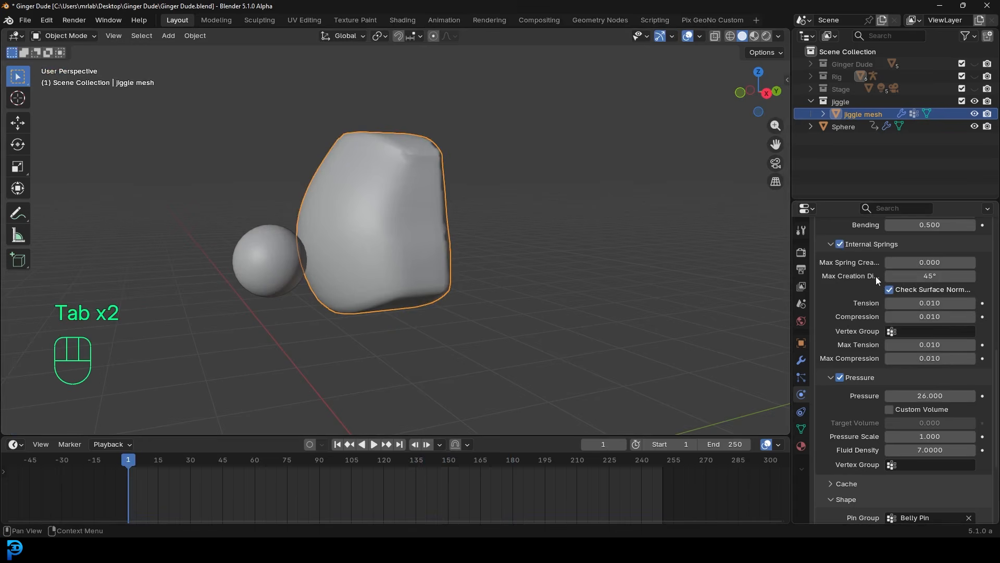
{"action": "middle_click_drag", "start_coordinate": [442, 198], "coordinate": [459, 190]}
{"action": "left_click", "coordinate": [840, 245]}
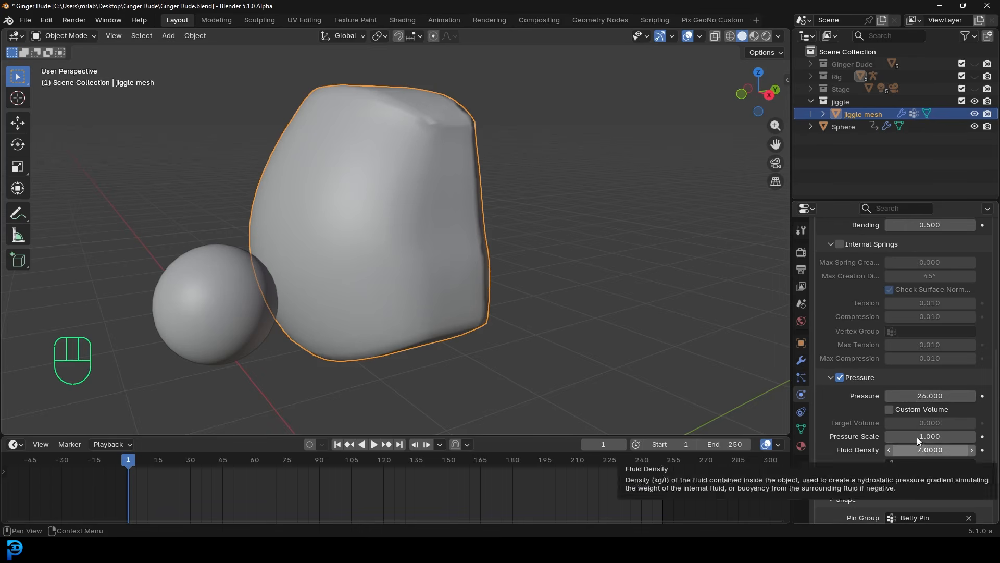
- Replay the jiggle mesh's cloth simulation from frame 1 with internal springs off
{"action": "middle_click_drag", "start_coordinate": [481, 244], "coordinate": [494, 245]}
{"action": "key", "text": "shift+Left"}
{"action": "key", "text": "space"}
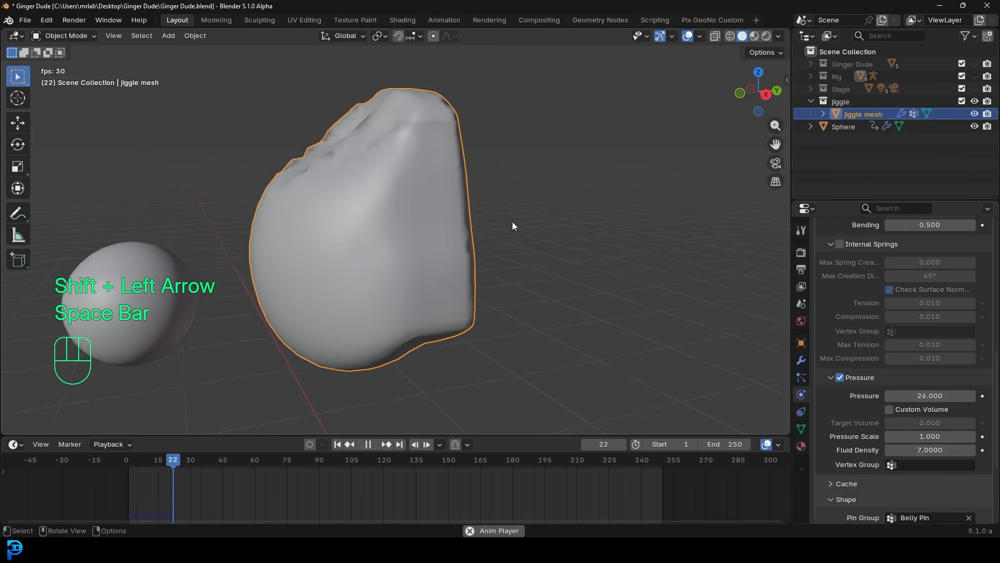
{"action": "key", "text": "Tab"}
{"action": "key", "text": "Tab"}
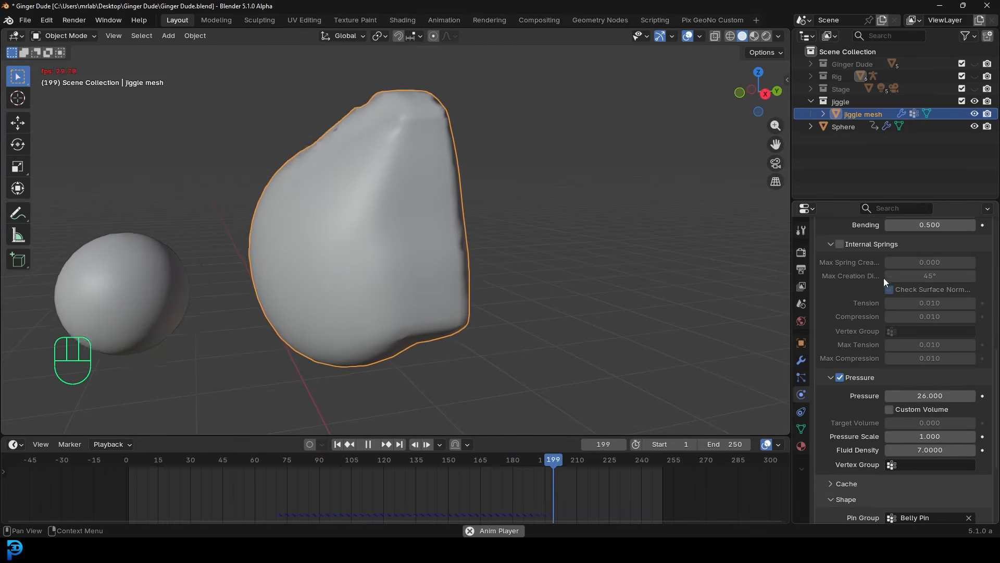
{"action": "key", "text": "space"}
{"action": "middle_click_drag", "start_coordinate": [474, 138], "coordinate": [495, 148]}
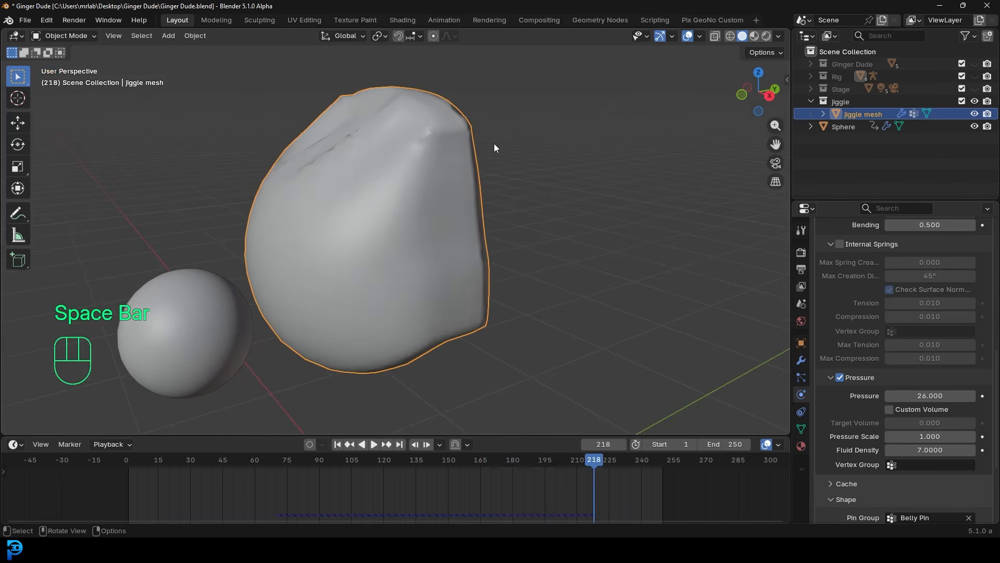
- Re-enable Internal Springs and replay the simulation from the first frame
{"action": "left_click", "coordinate": [838, 244]}
{"action": "key", "text": "shift+Left"}
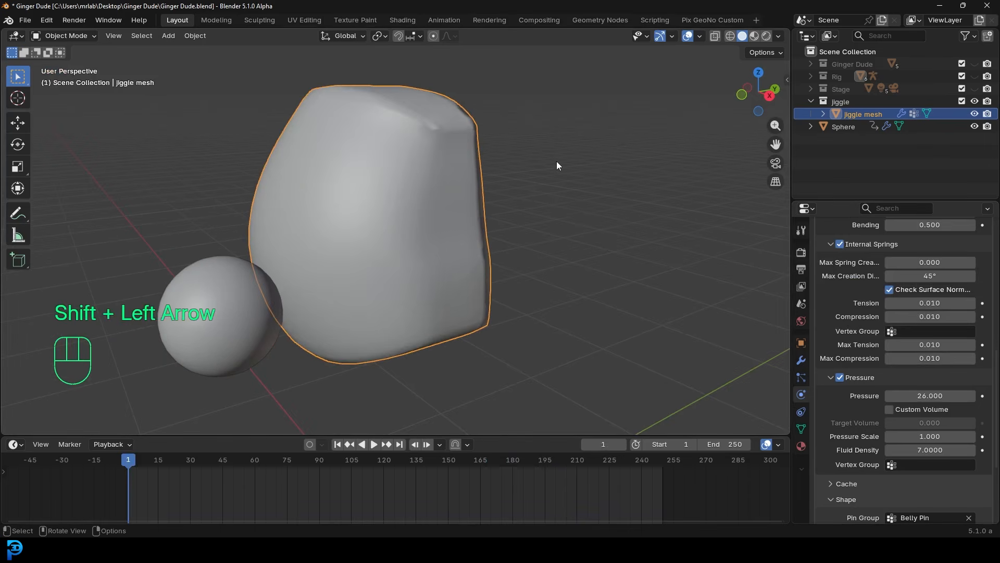
{"action": "key", "text": "space"}
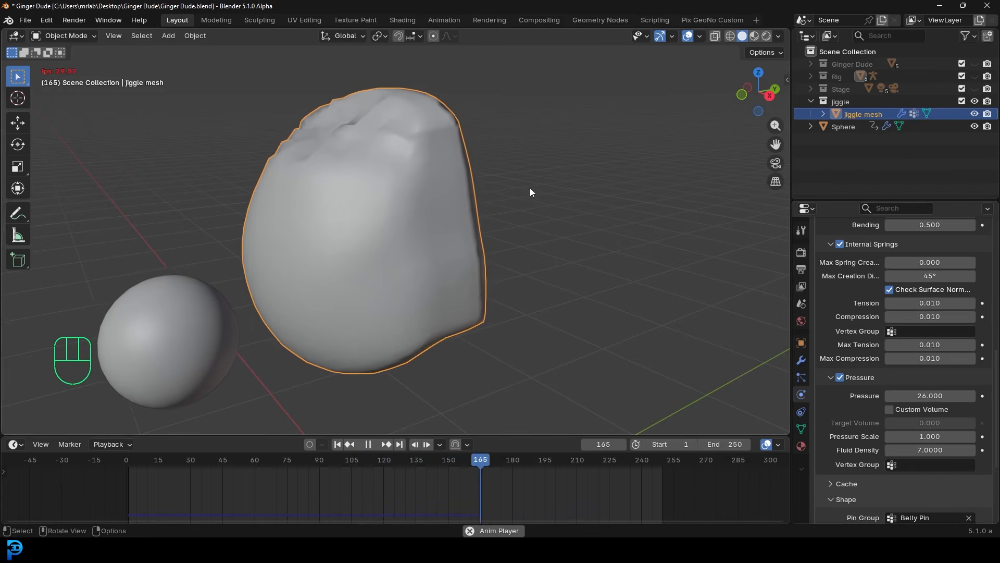
{"action": "key", "text": "space"}
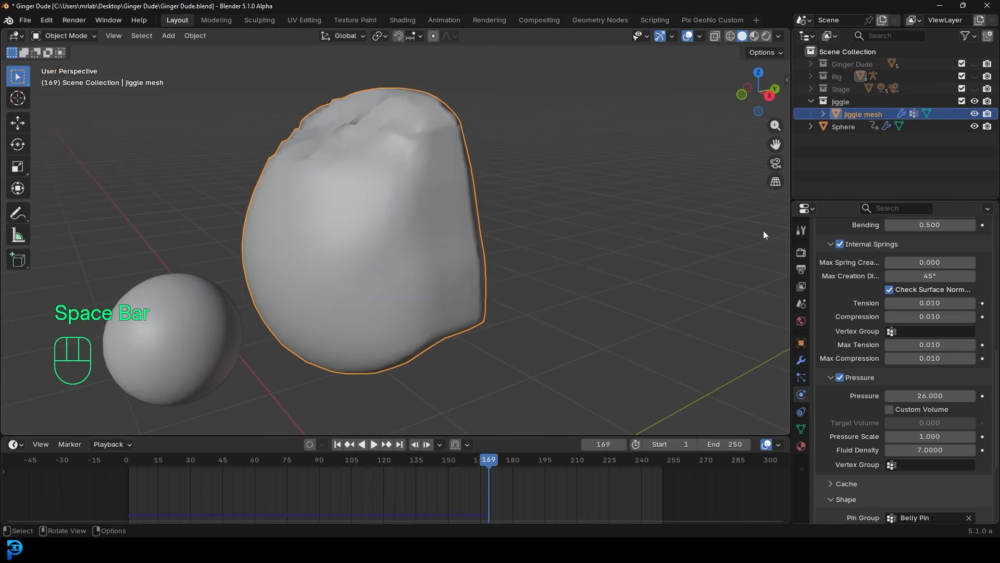
- Turn Internal Springs off again and replay the jiggle from frame 1 to compare
{"action": "left_click", "coordinate": [840, 244]}
{"action": "middle_click_drag", "start_coordinate": [539, 217], "coordinate": [542, 212]}
{"action": "key", "text": "shift+Left"}
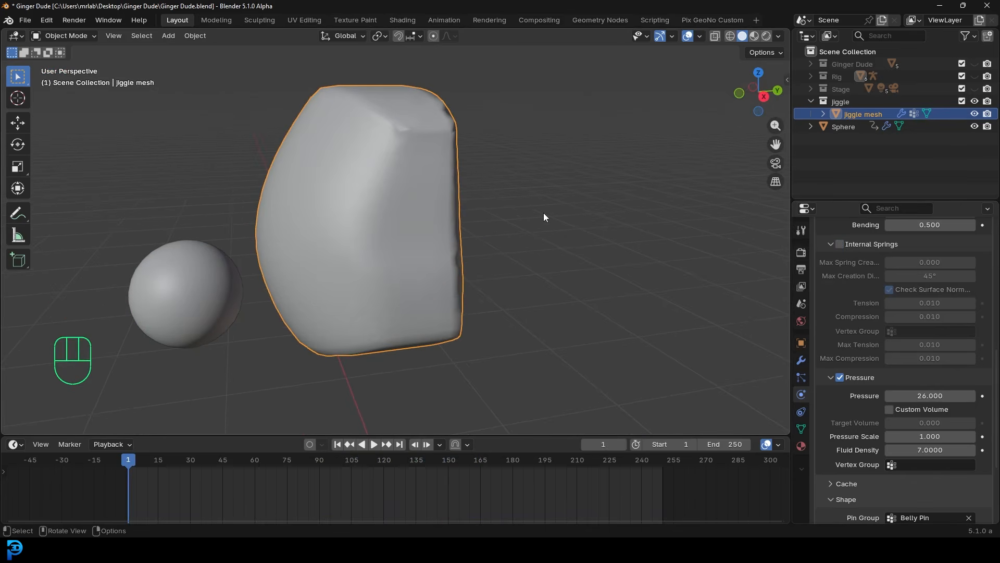
{"action": "middle_click_drag", "start_coordinate": [453, 183], "coordinate": [478, 186]}
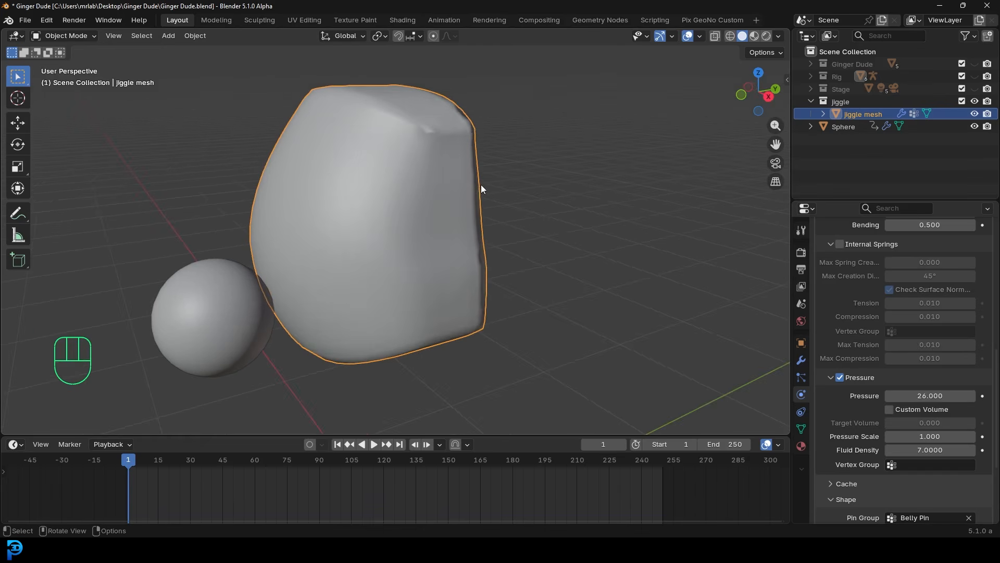
{"action": "key", "text": "space"}
{"action": "middle_click_drag", "start_coordinate": [480, 185], "coordinate": [590, 245]}
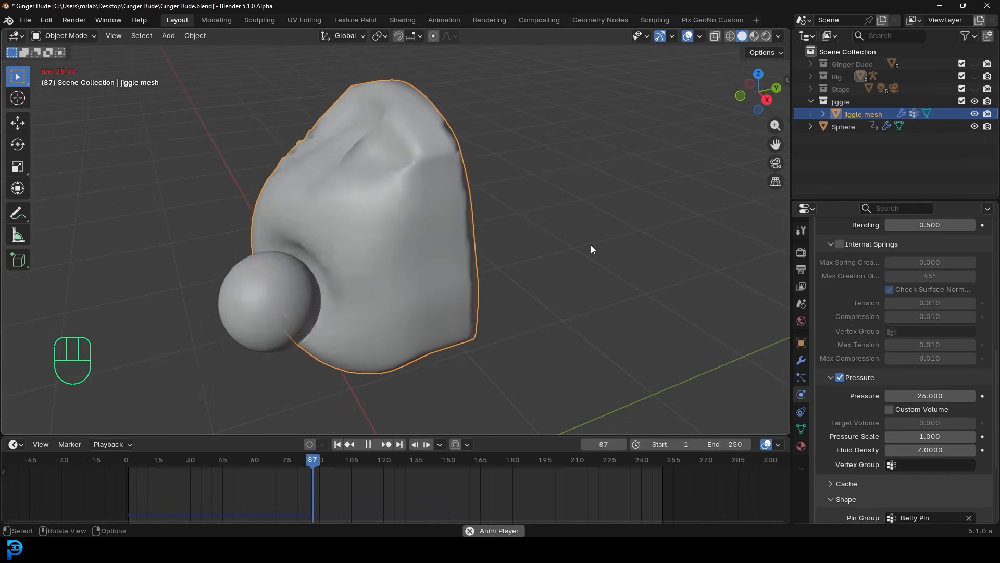
{"action": "middle_click_drag", "start_coordinate": [511, 236], "coordinate": [481, 207]}
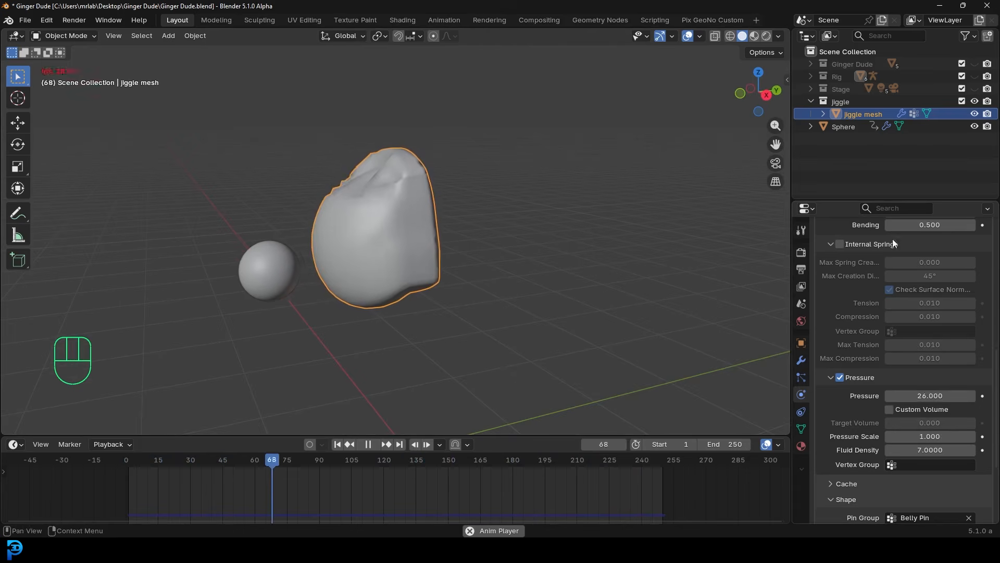
{"action": "scroll", "coordinate": [974, 359], "scroll_direction": "up", "scroll_amount": 5}
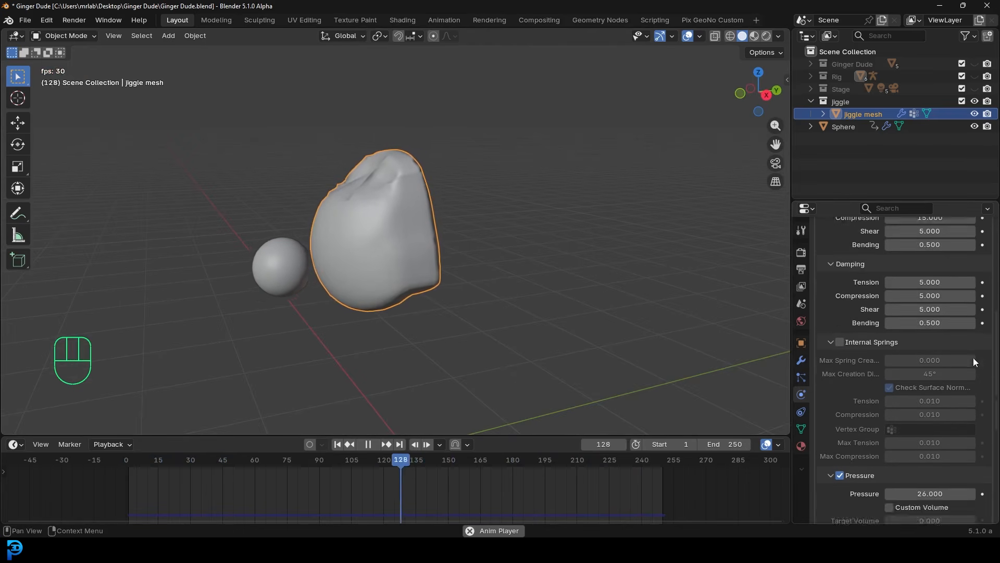
- Set the cloth Quality Steps to 10 and replay the simulation from frame 1
{"action": "scroll", "coordinate": [974, 359], "scroll_direction": "up", "scroll_amount": 8}
{"action": "key", "text": "space"}
{"action": "left_click", "coordinate": [942, 308]}
{"action": "type", "text": "10"}
{"action": "key", "text": "Return"}
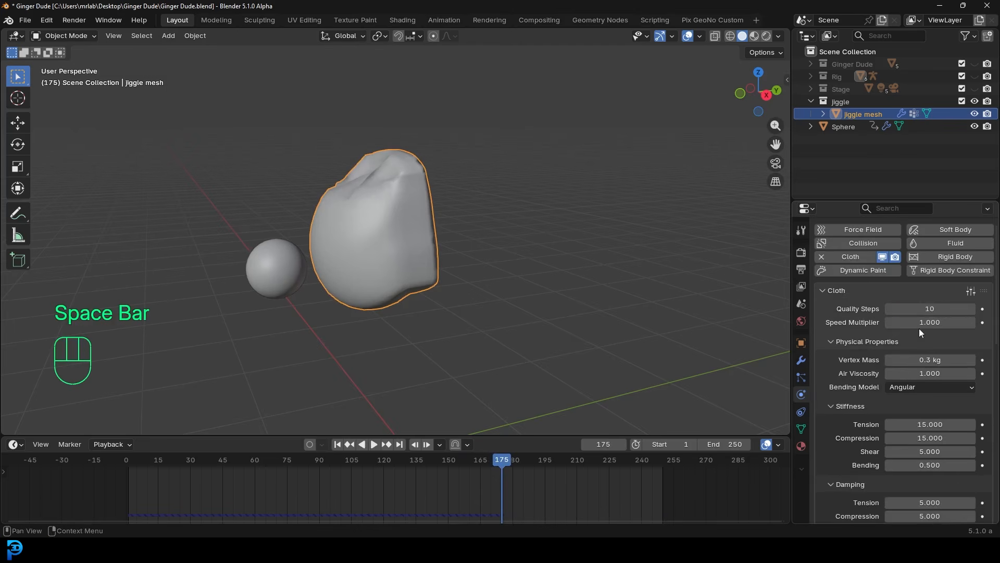
{"action": "key", "text": "shift+Left"}
{"action": "key", "text": "space"}
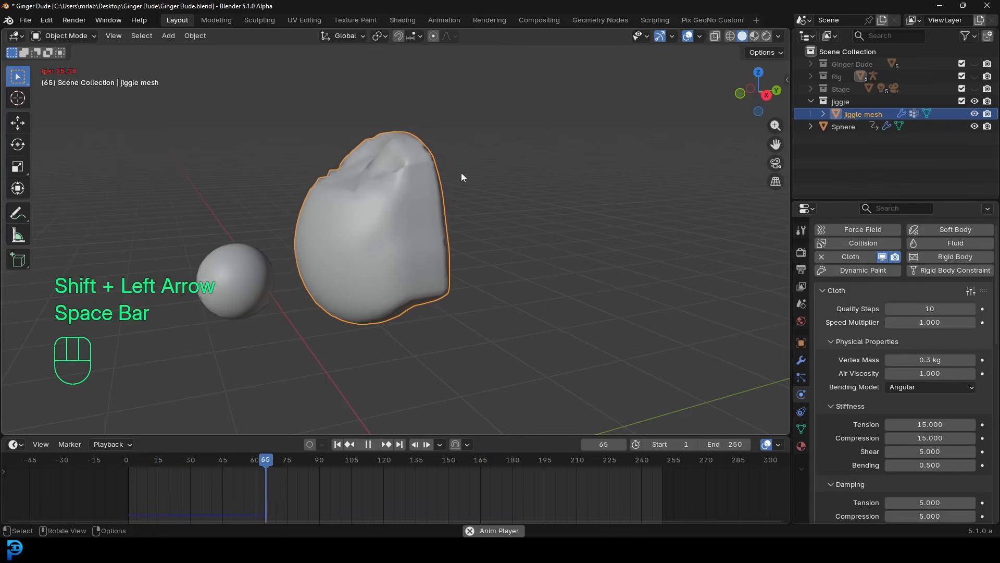
{"action": "key", "text": "space"}
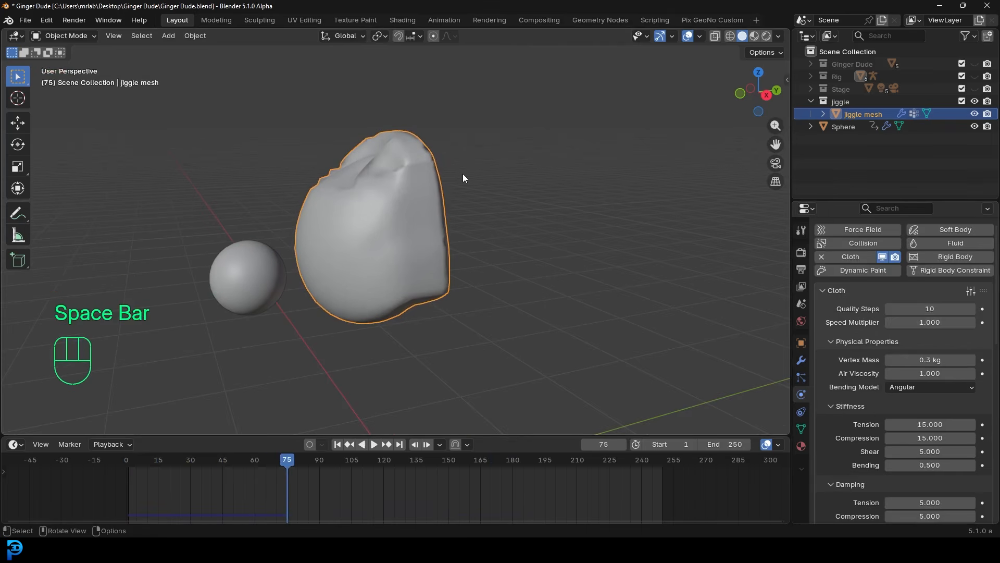
{"action": "left_click", "coordinate": [72, 36]}
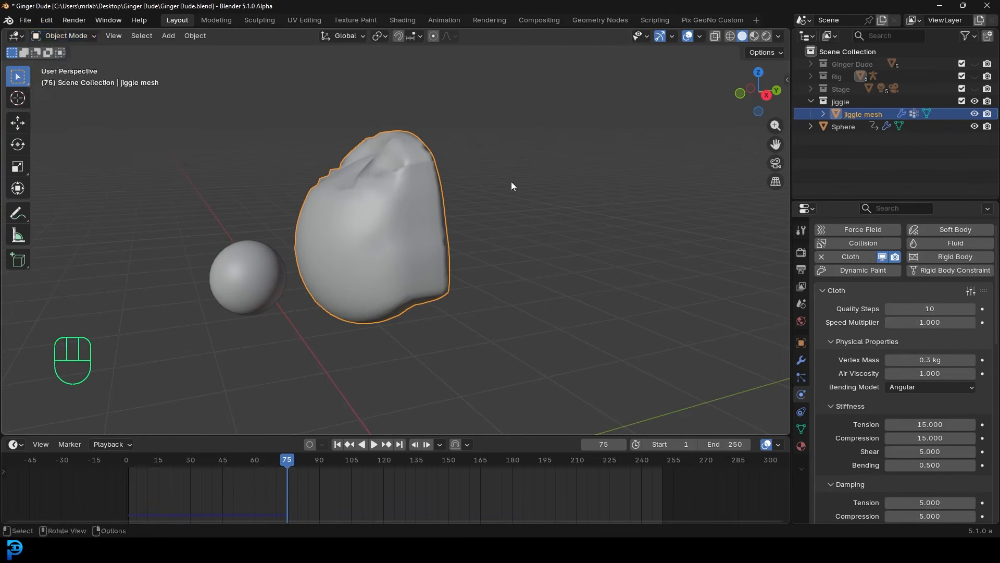
{"action": "middle_click_drag", "start_coordinate": [491, 202], "coordinate": [509, 177]}
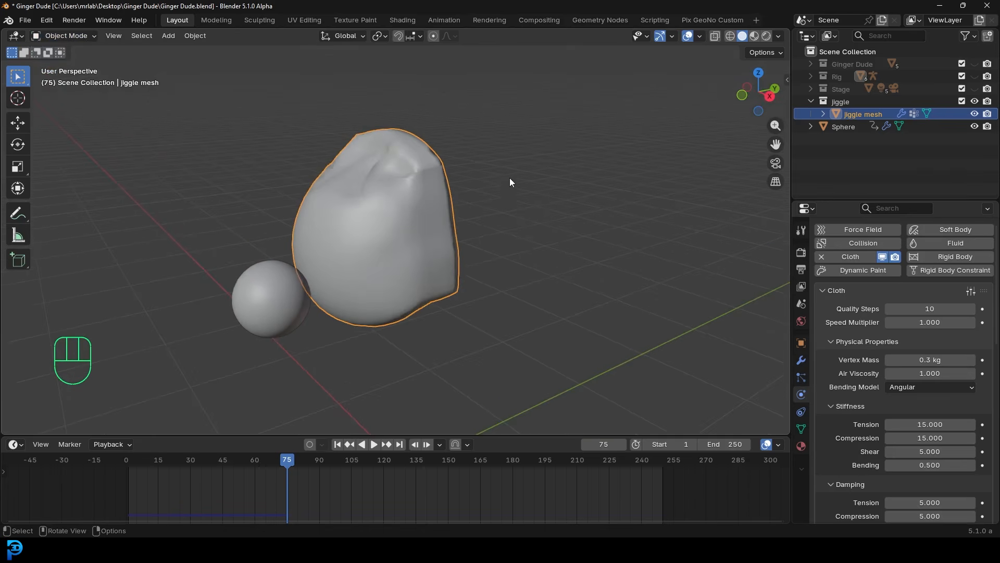
- Unhide the Ginger Dude collection, deselect everything, rewind to frame 1, and select the pants
{"action": "left_click", "coordinate": [975, 64]}
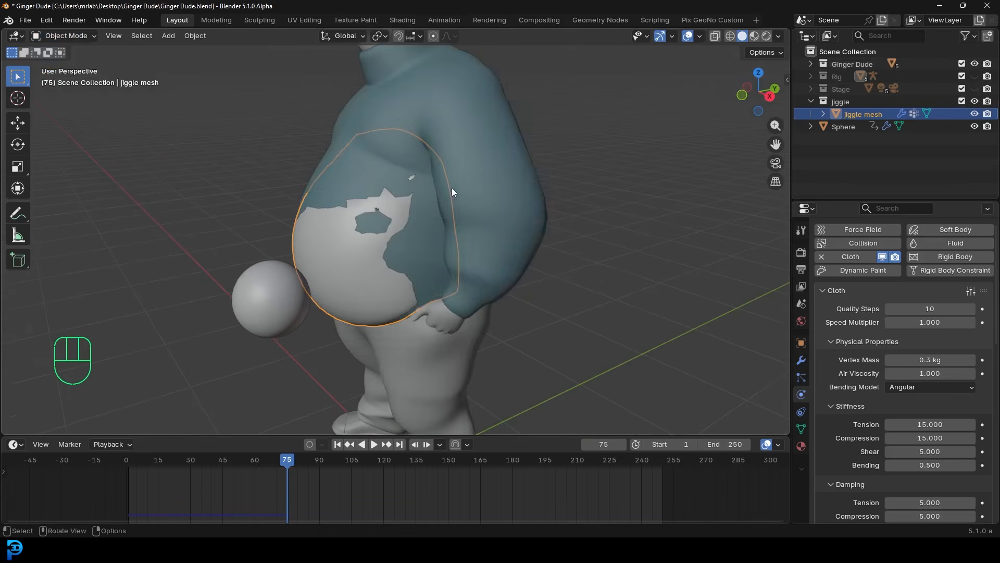
{"action": "key", "text": "alt+a"}
{"action": "middle_click_drag", "start_coordinate": [399, 199], "coordinate": [441, 194]}
{"action": "scroll", "coordinate": [442, 194], "scroll_direction": "up", "scroll_amount": 3}
{"action": "key", "text": "shift+Left"}
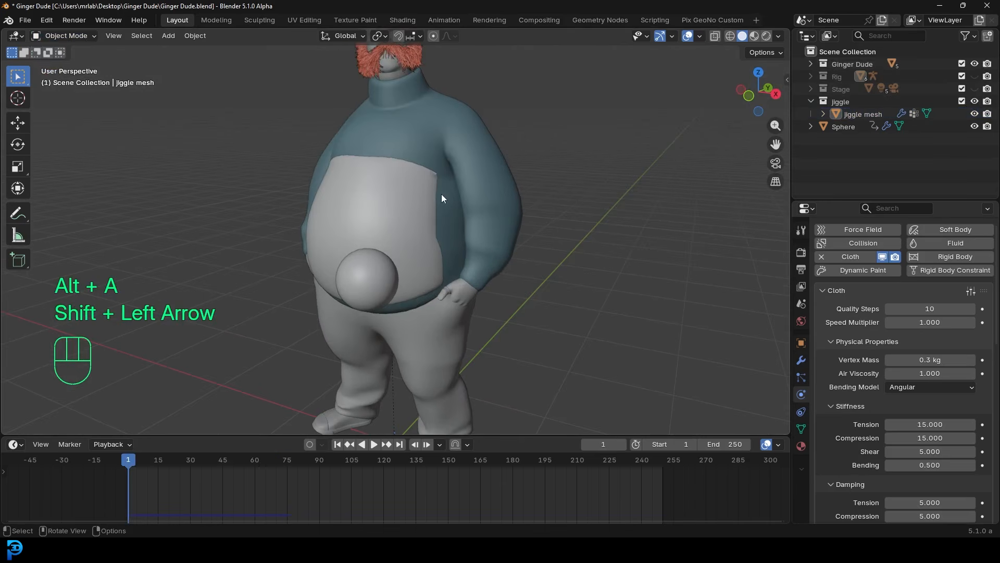
{"action": "middle_click_drag", "start_coordinate": [369, 233], "coordinate": [393, 190]}
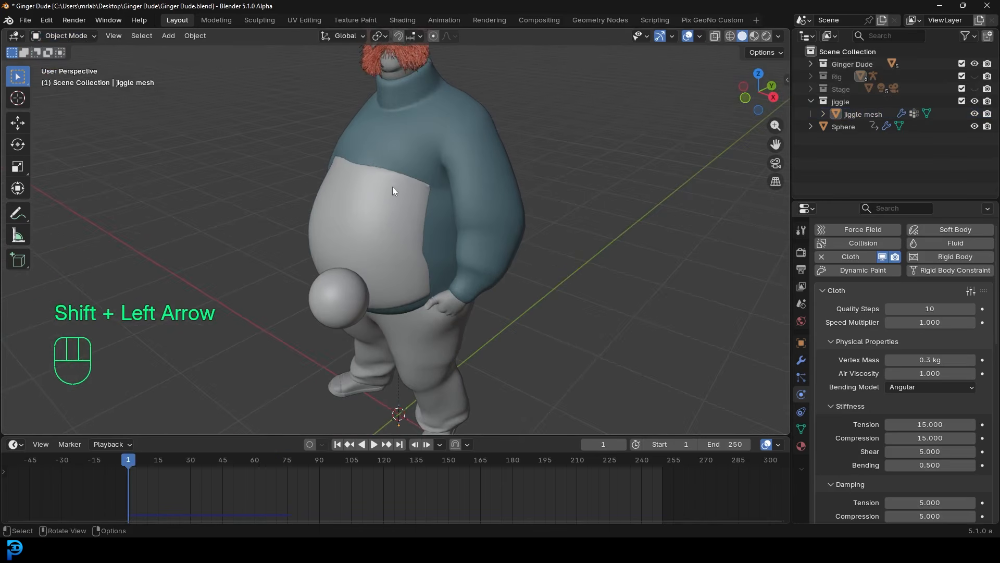
{"action": "left_click", "coordinate": [451, 115]}
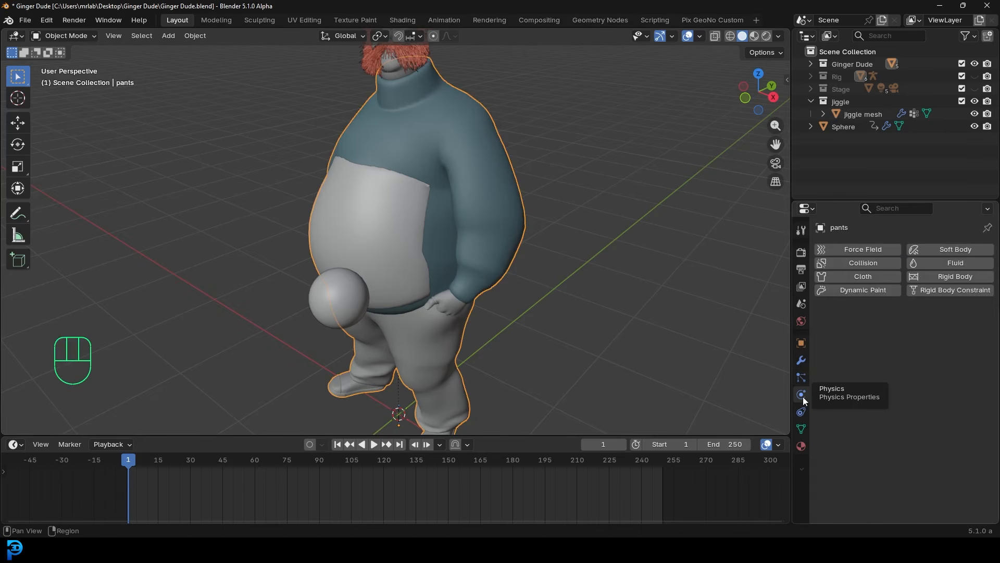
- Add a Surface Deform modifier to the pants with the jiggle mesh as target, and bind it
{"action": "left_click", "coordinate": [802, 360]}
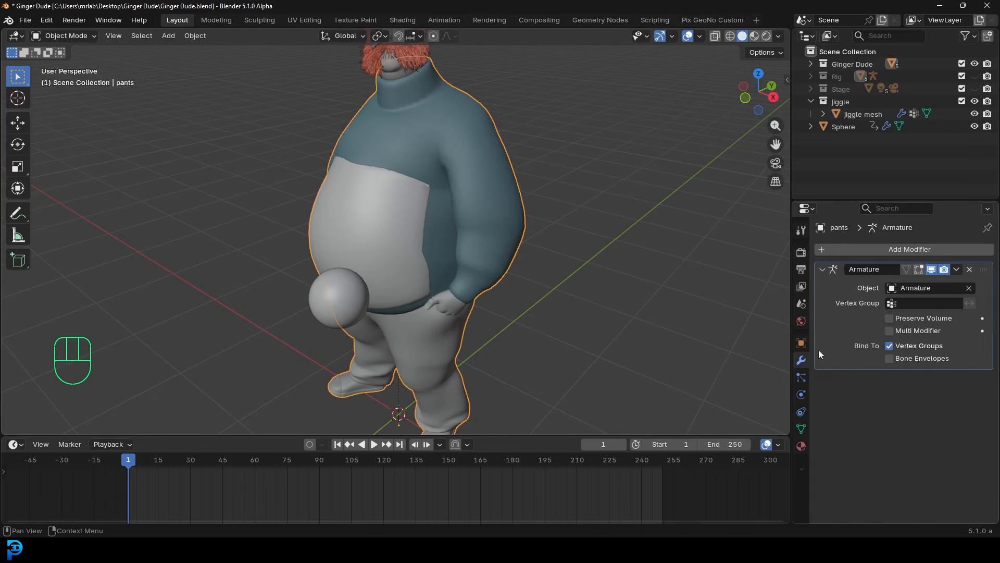
{"action": "left_click", "coordinate": [889, 245]}
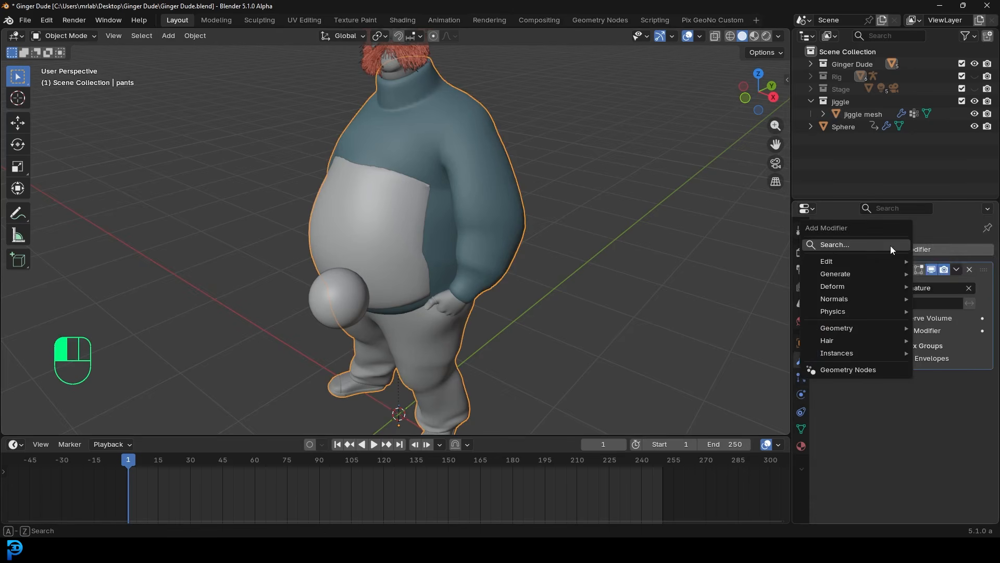
{"action": "type", "text": "sur"}
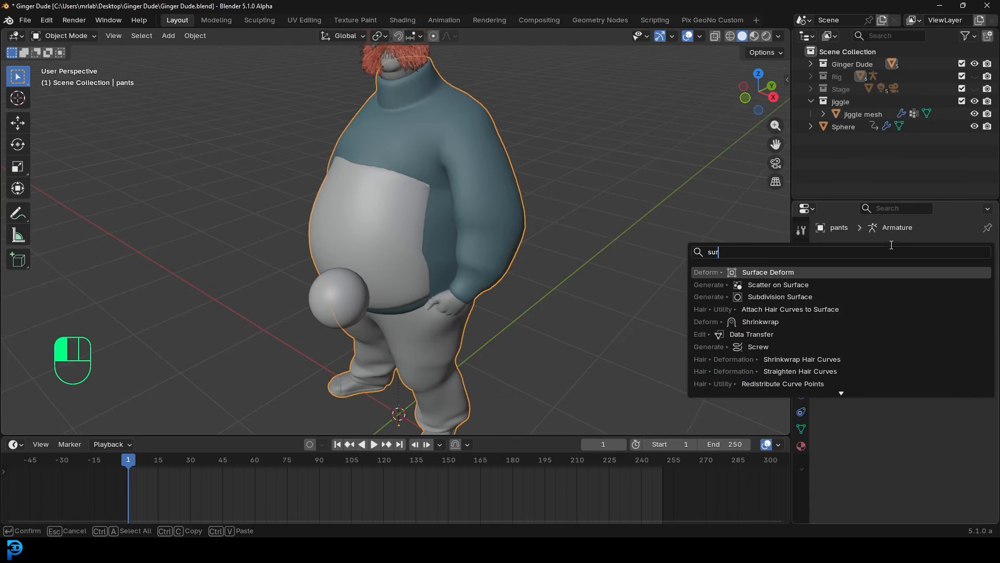
{"action": "left_click", "coordinate": [767, 272]}
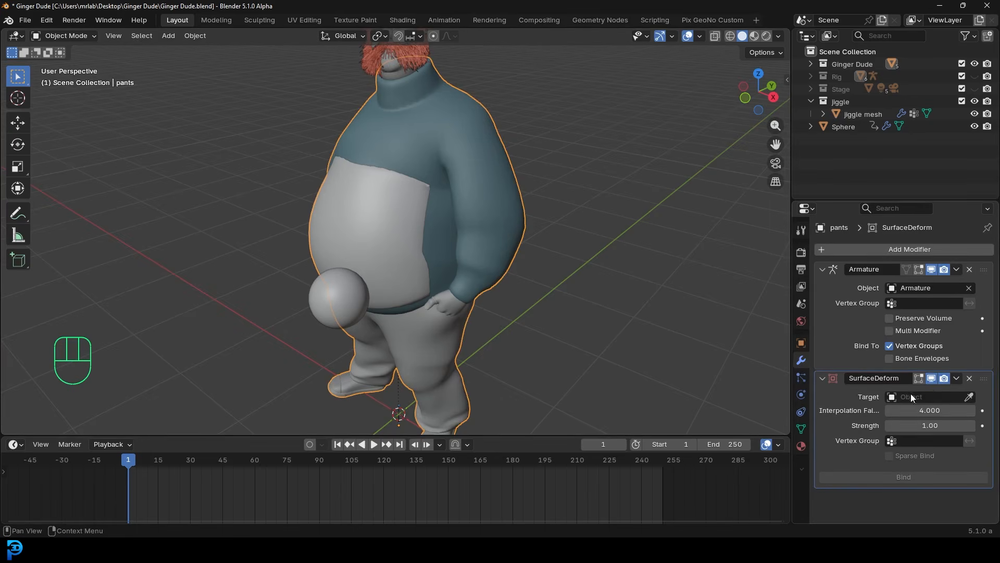
{"action": "left_click", "coordinate": [969, 397]}
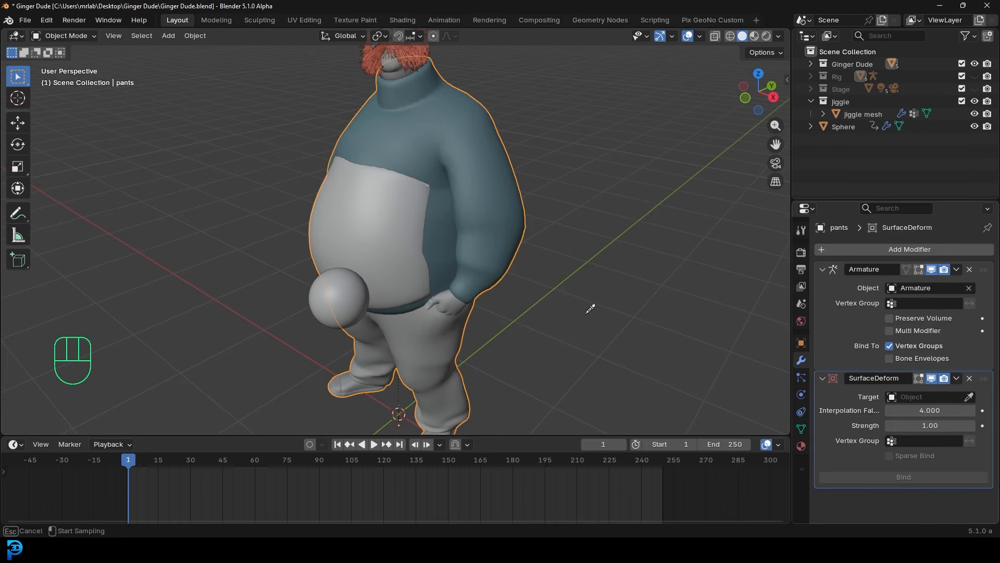
{"action": "left_click", "coordinate": [381, 207]}
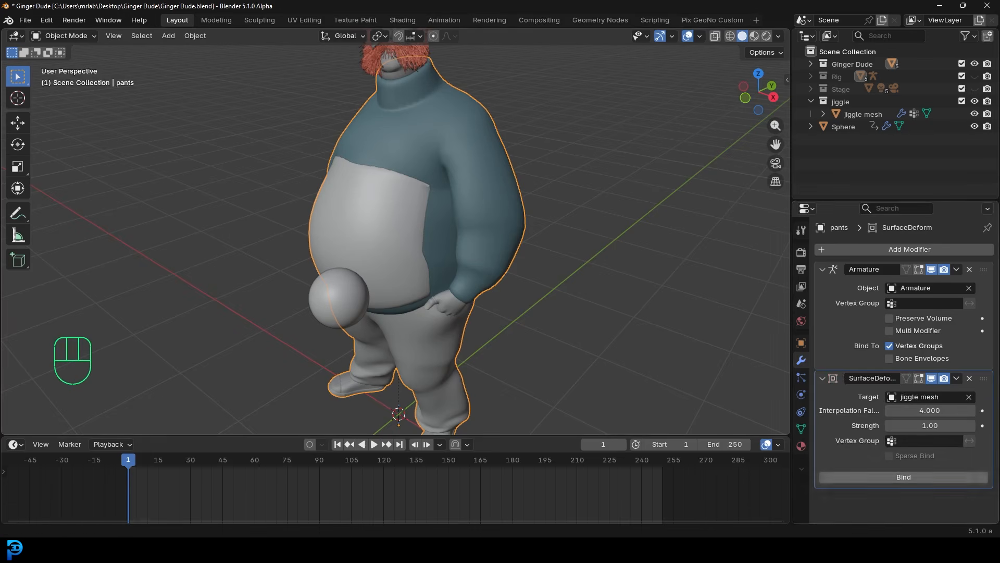
{"action": "left_click", "coordinate": [905, 478]}
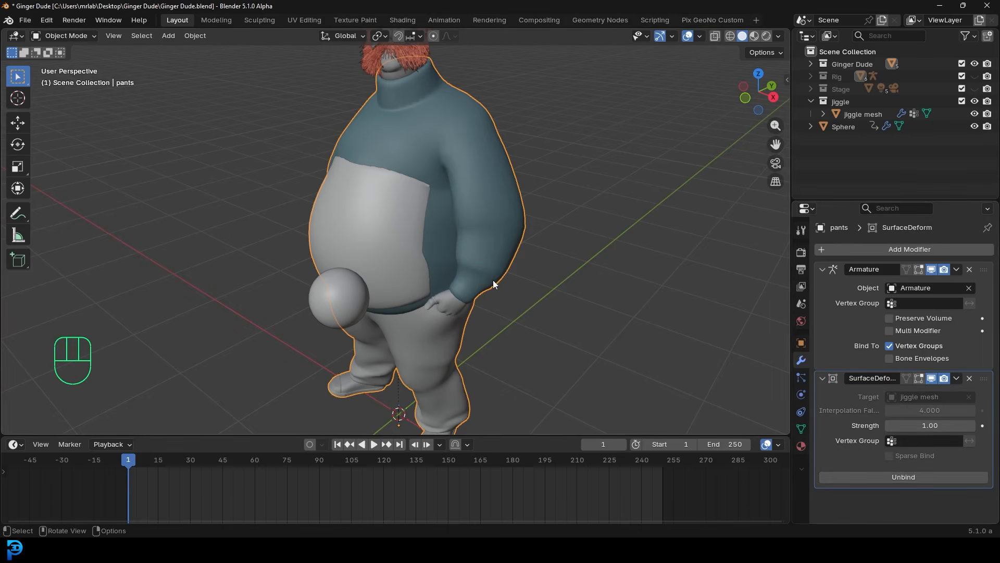
{"action": "key", "text": "shift+Left"}
- Play and stop the belly jiggle, inspect it from several angles, then rewind to frame 1
{"action": "middle_click_drag", "start_coordinate": [493, 280], "coordinate": [447, 193]}
{"action": "key", "text": "space"}
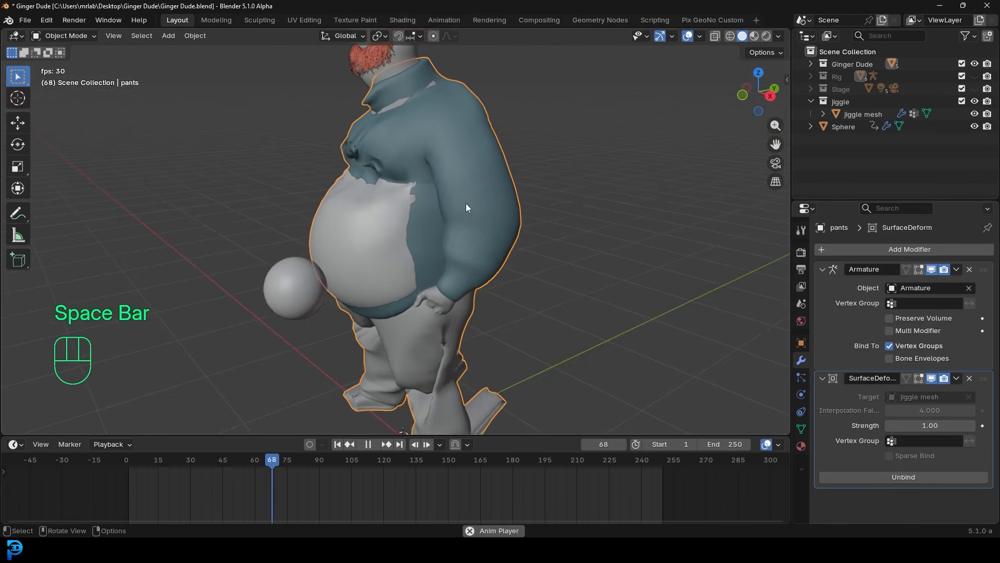
{"action": "key", "text": "space"}
{"action": "middle_click_drag", "start_coordinate": [370, 120], "coordinate": [414, 129]}
{"action": "scroll", "coordinate": [358, 145], "scroll_direction": "up", "scroll_amount": 3}
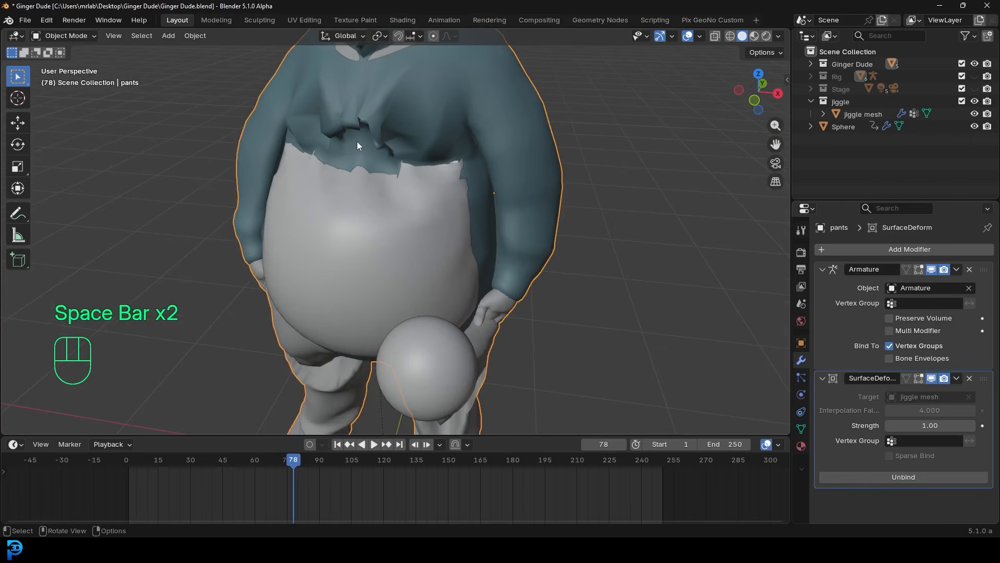
{"action": "scroll", "coordinate": [357, 142], "scroll_direction": "down", "scroll_amount": 3}
{"action": "middle_click_drag", "start_coordinate": [380, 142], "coordinate": [554, 80]}
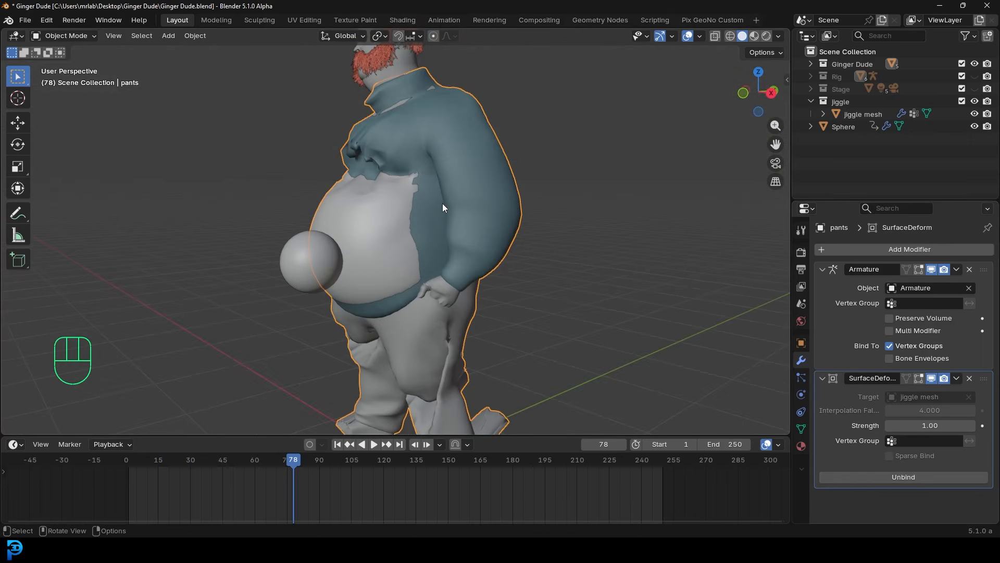
{"action": "key", "text": "shift+Left"}
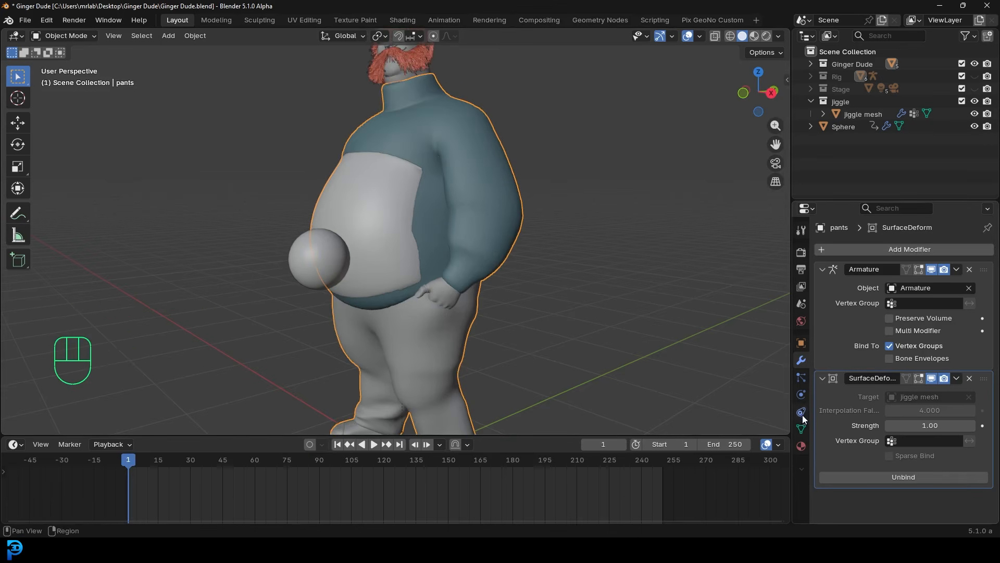
- Add a pants vertex group named 'local belly area' and enter Weight Paint mode
{"action": "left_click", "coordinate": [802, 428]}
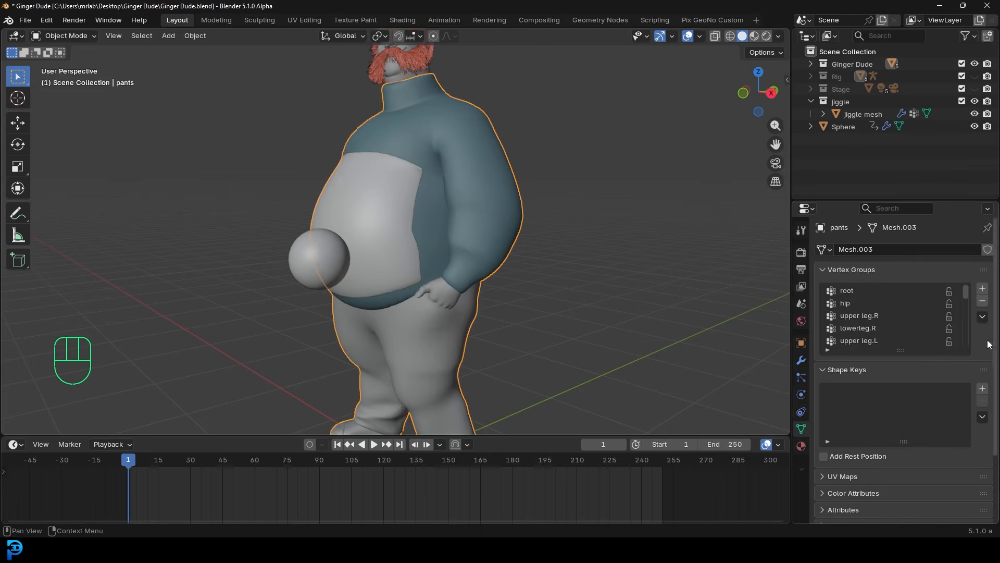
{"action": "left_click", "coordinate": [983, 288]}
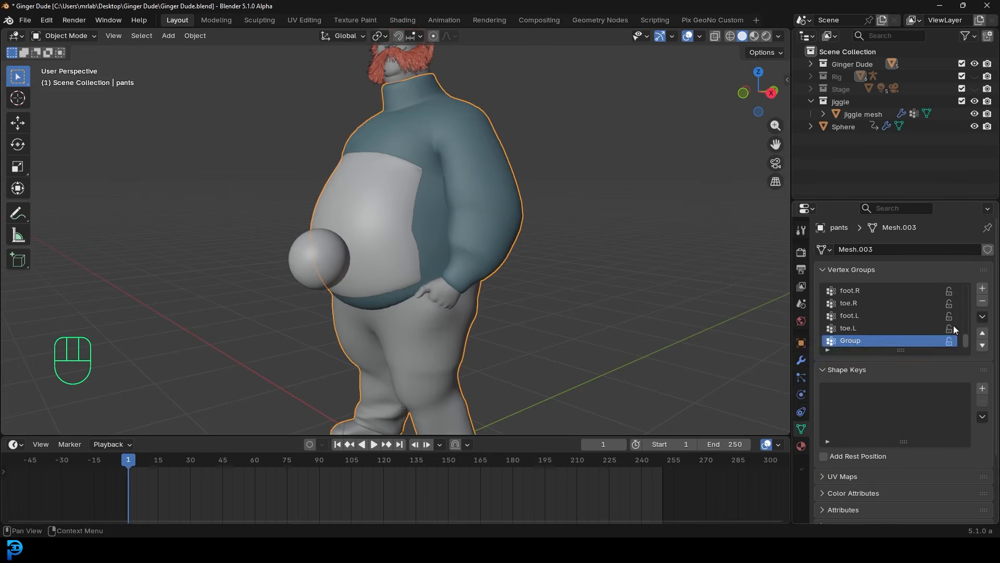
{"action": "double_click", "coordinate": [862, 340]}
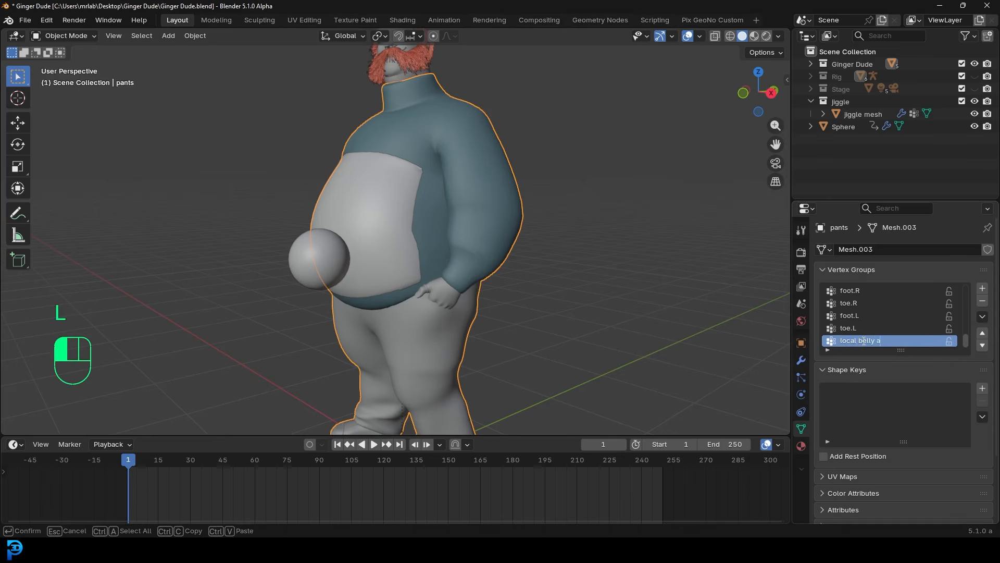
{"action": "type", "text": "local belly area"}
{"action": "key", "text": "Return"}
{"action": "mouse_move", "coordinate": [411, 146]}
{"action": "middle_mouse_down"}
{"action": "mouse_move", "coordinate": [387, 128]}
{"action": "mouse_move", "coordinate": [402, 138]}
{"action": "middle_mouse_up"}
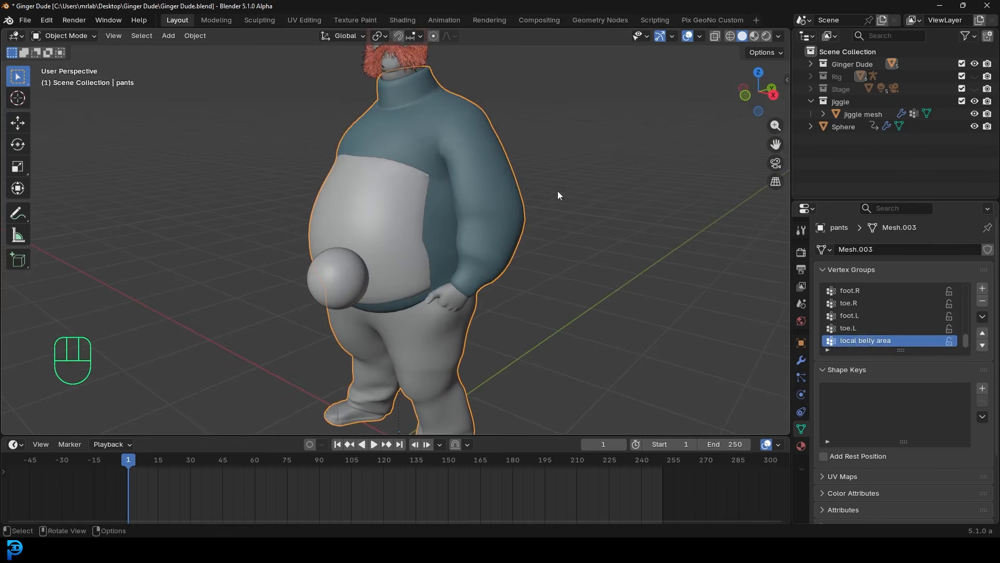
{"action": "left_click", "coordinate": [65, 35]}
{"action": "left_click", "coordinate": [82, 105]}
- From a front view, paint weight along the belly's upper-left edge, right edge and top
{"action": "middle_click_drag", "start_coordinate": [456, 237], "coordinate": [400, 186]}
{"action": "key", "text": "KP_1"}
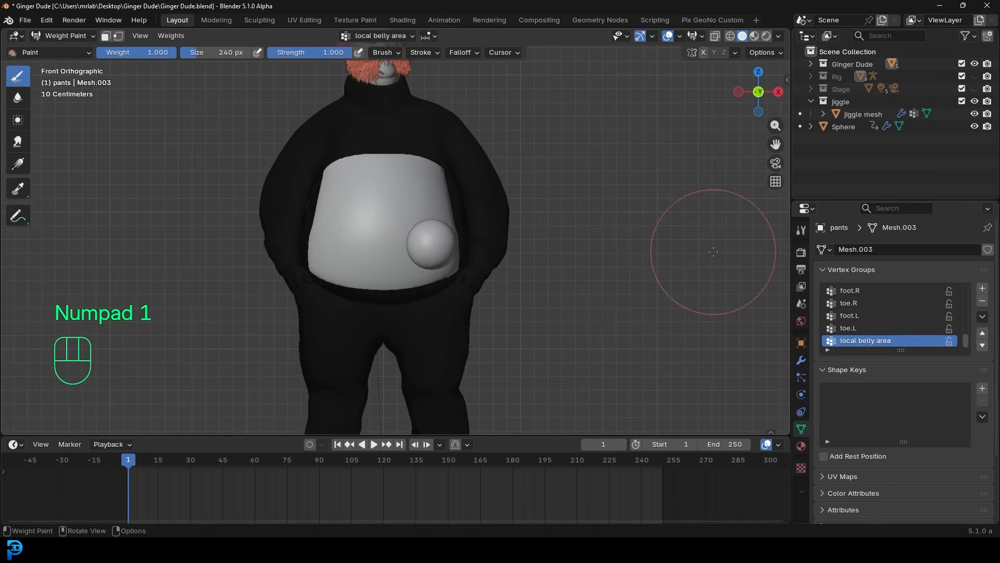
{"action": "middle_click_drag", "start_coordinate": [369, 224], "coordinate": [369, 242], "text": "shift"}
{"action": "scroll", "coordinate": [379, 238], "scroll_direction": "up", "scroll_amount": 2}
{"action": "left_click_drag", "start_coordinate": [369, 208], "coordinate": [336, 203]}
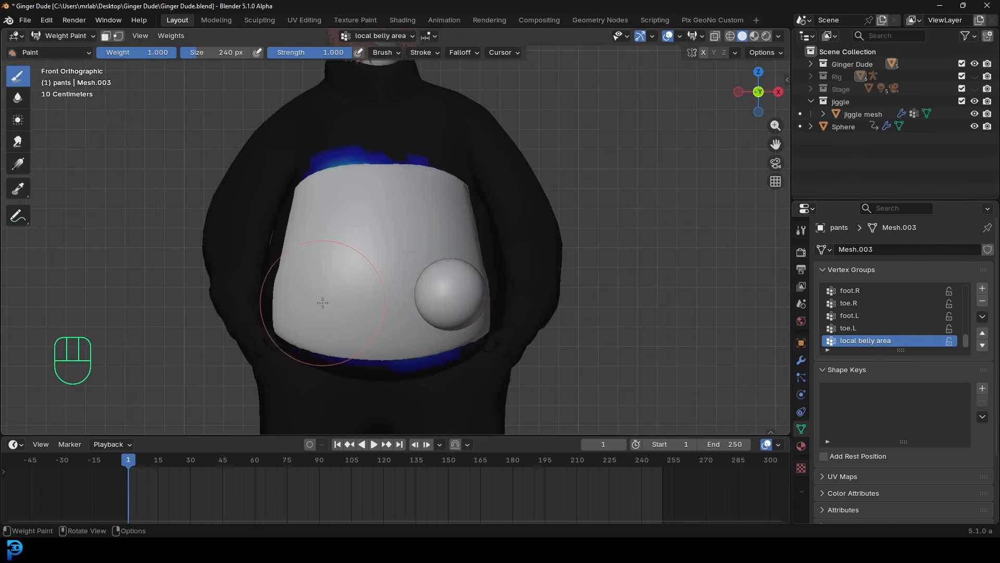
{"action": "middle_click_drag", "start_coordinate": [320, 301], "coordinate": [324, 316]}
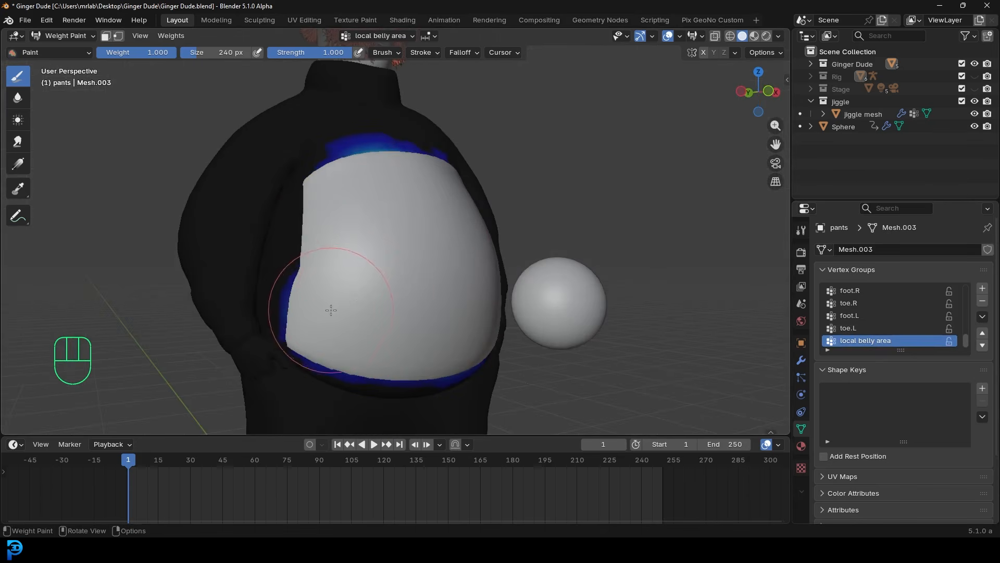
{"action": "middle_click_drag", "start_coordinate": [341, 214], "coordinate": [402, 327]}
{"action": "mouse_move", "coordinate": [402, 327]}
{"action": "left_mouse_down"}
{"action": "mouse_move", "coordinate": [443, 365]}
{"action": "mouse_move", "coordinate": [388, 167]}
{"action": "left_mouse_up"}
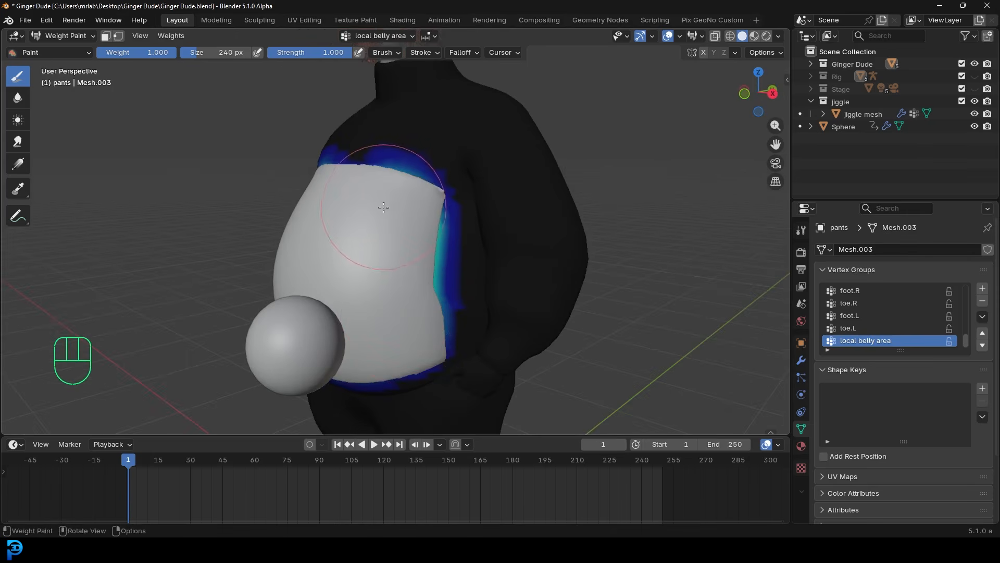
- Hide the jiggle collection and extend full weight across the lower belly edge
{"action": "left_click", "coordinate": [974, 101]}
{"action": "middle_click_drag", "start_coordinate": [323, 261], "coordinate": [357, 273]}
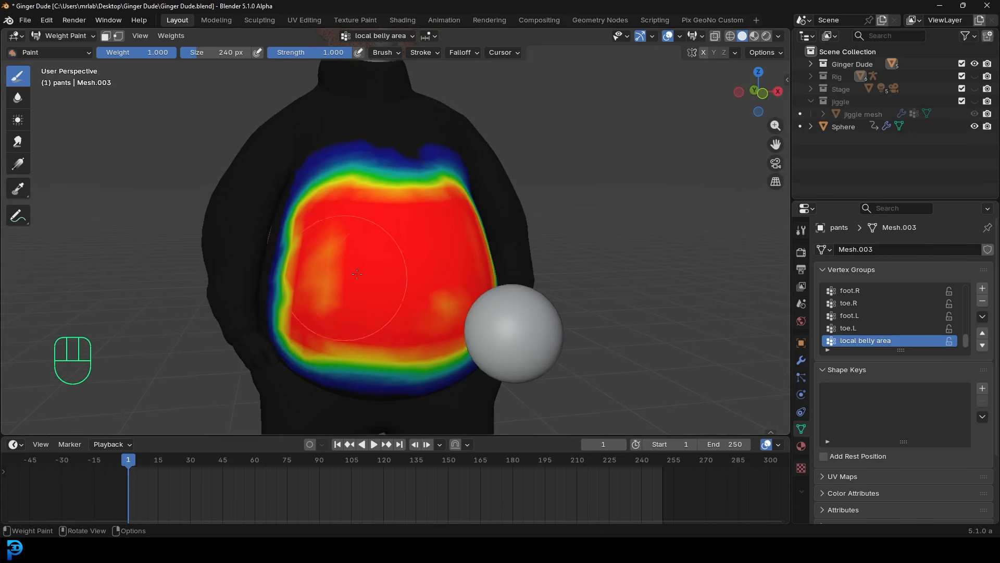
{"action": "scroll", "coordinate": [430, 348], "scroll_direction": "up", "scroll_amount": 2}
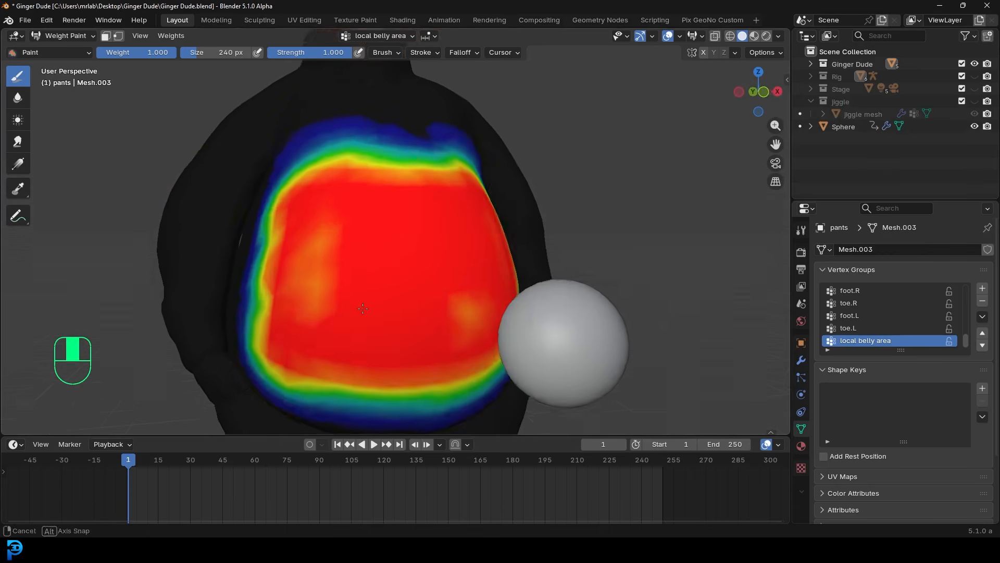
{"action": "middle_click_drag", "start_coordinate": [362, 398], "coordinate": [458, 290]}
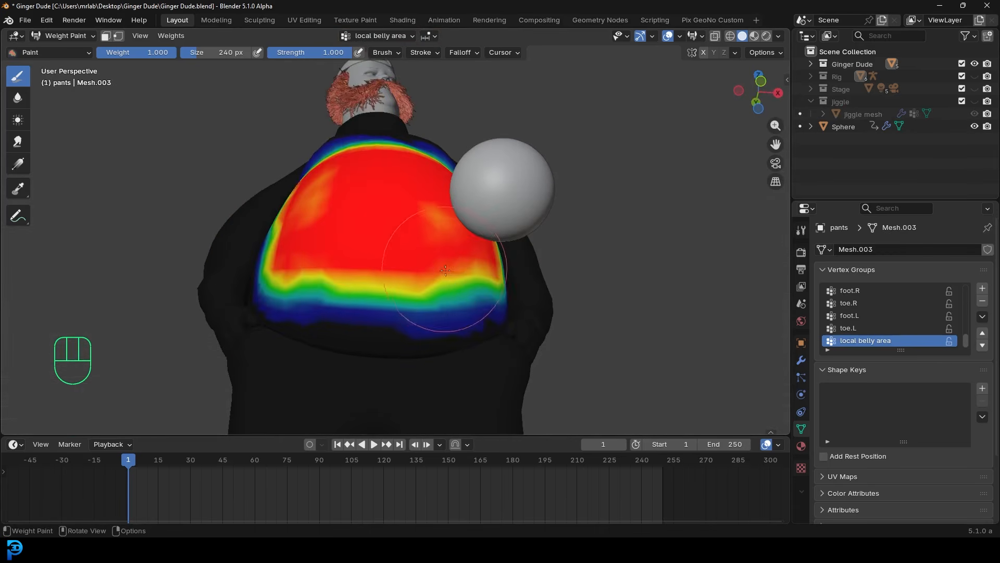
{"action": "mouse_move", "coordinate": [343, 275]}
{"action": "left_mouse_down"}
{"action": "mouse_move", "coordinate": [328, 313]}
{"action": "mouse_move", "coordinate": [453, 291]}
{"action": "mouse_move", "coordinate": [406, 312]}
{"action": "mouse_move", "coordinate": [300, 278]}
{"action": "left_mouse_up"}
{"action": "left_click", "coordinate": [301, 281]}
{"action": "left_click", "coordinate": [312, 290]}
{"action": "left_click", "coordinate": [465, 293]}
{"action": "mouse_move", "coordinate": [387, 216]}
{"action": "middle_mouse_down"}
{"action": "mouse_move", "coordinate": [404, 296]}
{"action": "mouse_move", "coordinate": [408, 228]}
{"action": "middle_mouse_up"}
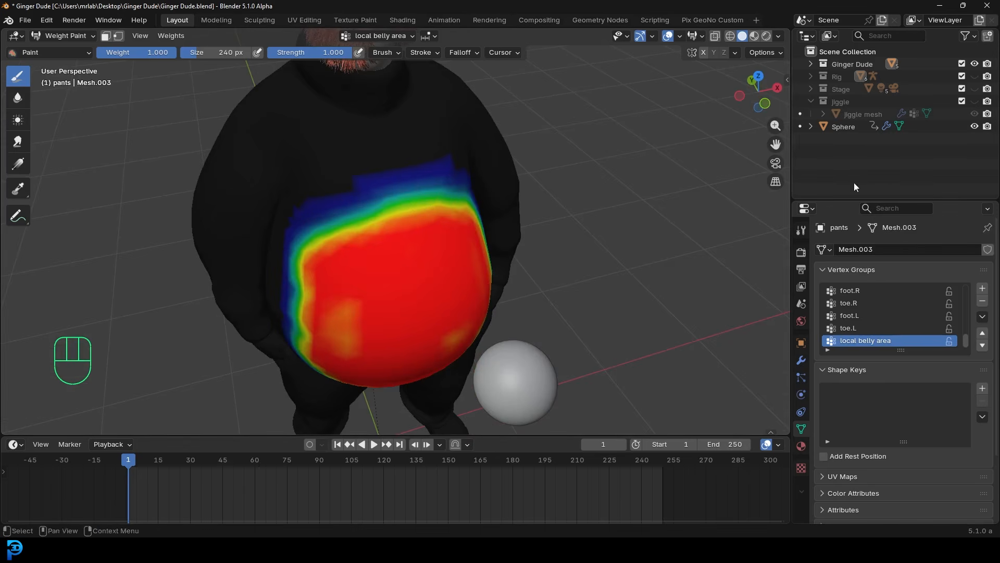
- Show the jiggle collection, strengthen the belly's right-edge weights, and return to Object Mode
{"action": "left_click", "coordinate": [974, 101]}
{"action": "middle_click_drag", "start_coordinate": [360, 224], "coordinate": [364, 221]}
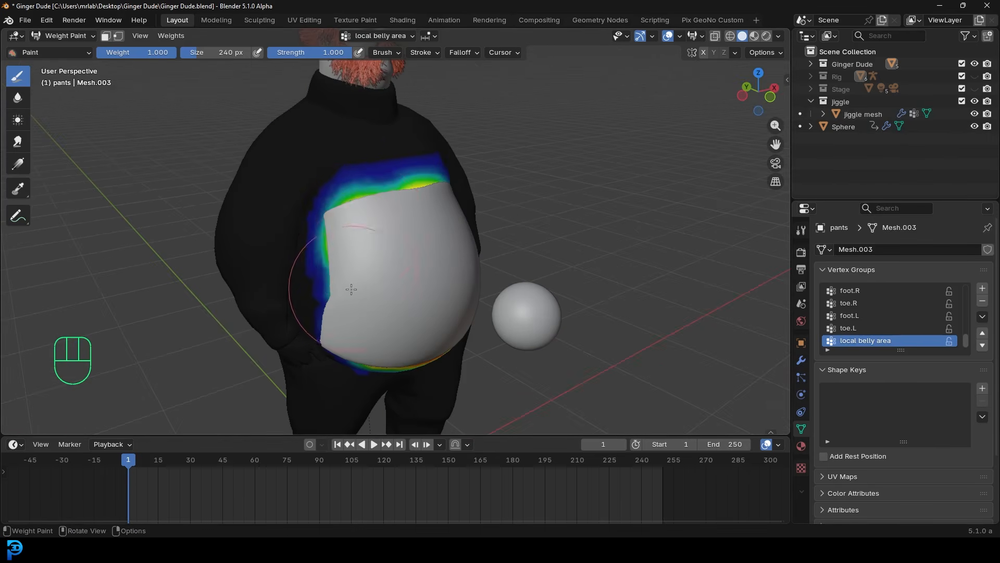
{"action": "scroll", "coordinate": [359, 271], "scroll_direction": "down", "scroll_amount": 3}
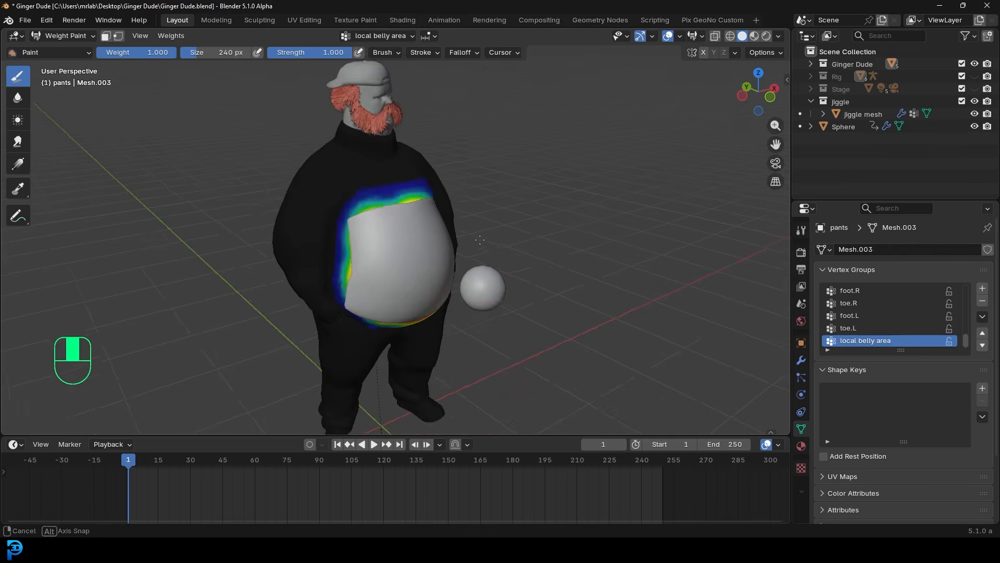
{"action": "middle_click_drag", "start_coordinate": [484, 239], "coordinate": [384, 247]}
{"action": "left_click_drag", "start_coordinate": [415, 260], "coordinate": [411, 315]}
{"action": "scroll", "coordinate": [448, 281], "scroll_direction": "down", "scroll_amount": 2}
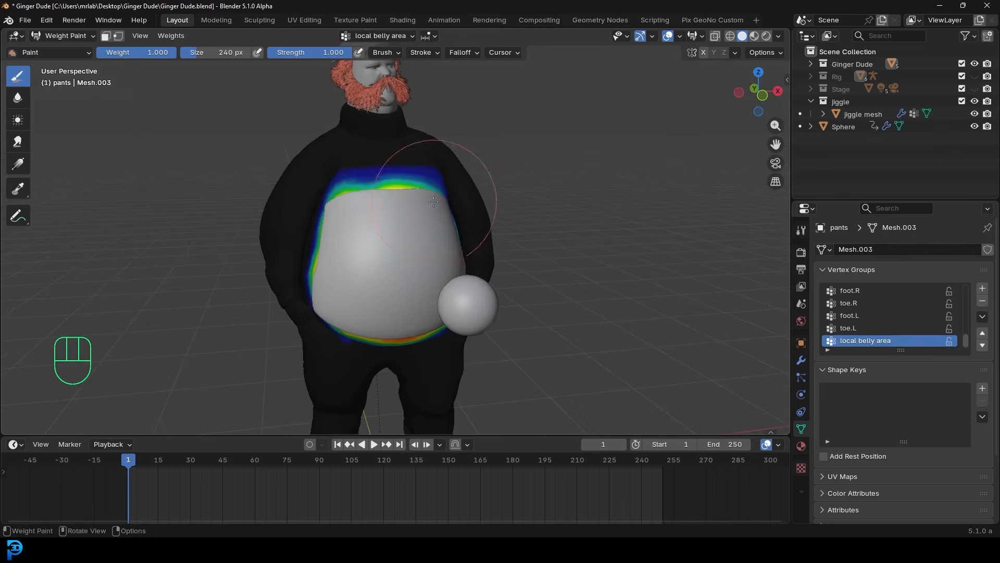
{"action": "left_click", "coordinate": [65, 35]}
{"action": "left_click", "coordinate": [69, 51]}
{"action": "middle_click_drag", "start_coordinate": [384, 172], "coordinate": [449, 168]}
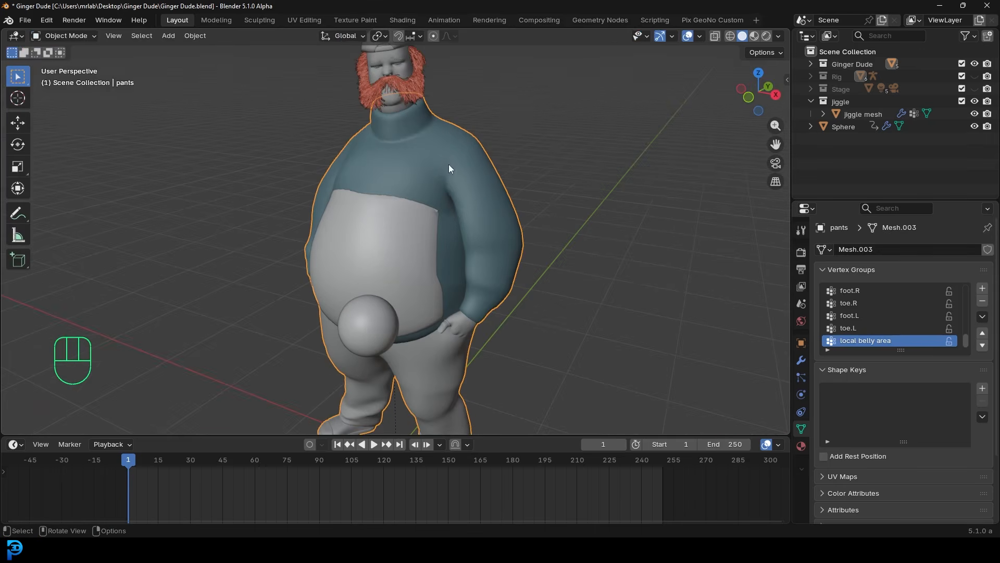
- Set the SurfaceDeform vertex group to 'local belly area' and play the jiggle from frame 1
{"action": "left_click", "coordinate": [803, 359]}
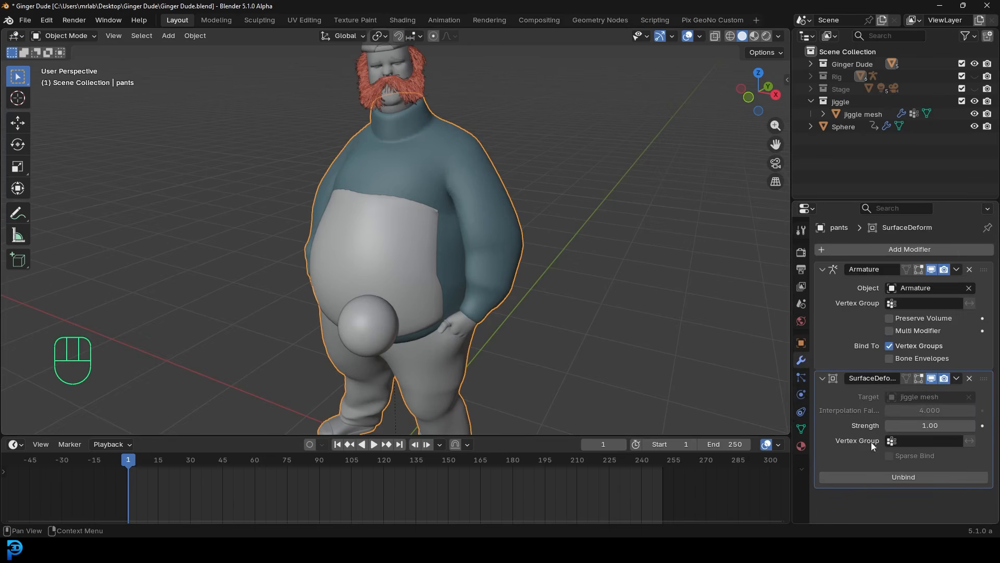
{"action": "left_click", "coordinate": [917, 442]}
{"action": "type", "text": "loc"}
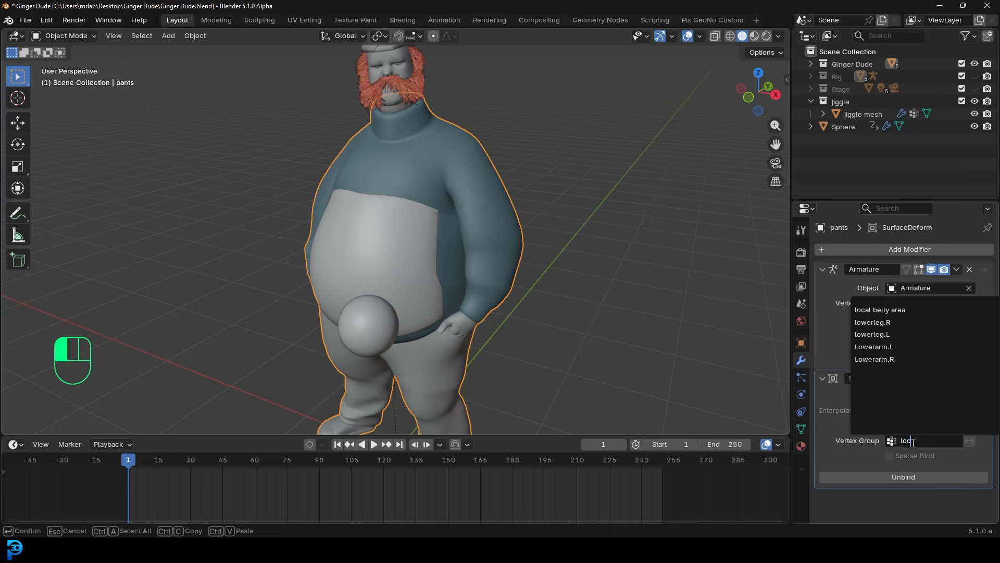
{"action": "left_click", "coordinate": [892, 310]}
{"action": "middle_click_drag", "start_coordinate": [510, 211], "coordinate": [498, 202]}
{"action": "key", "text": "shift+Left"}
{"action": "key", "text": "space"}
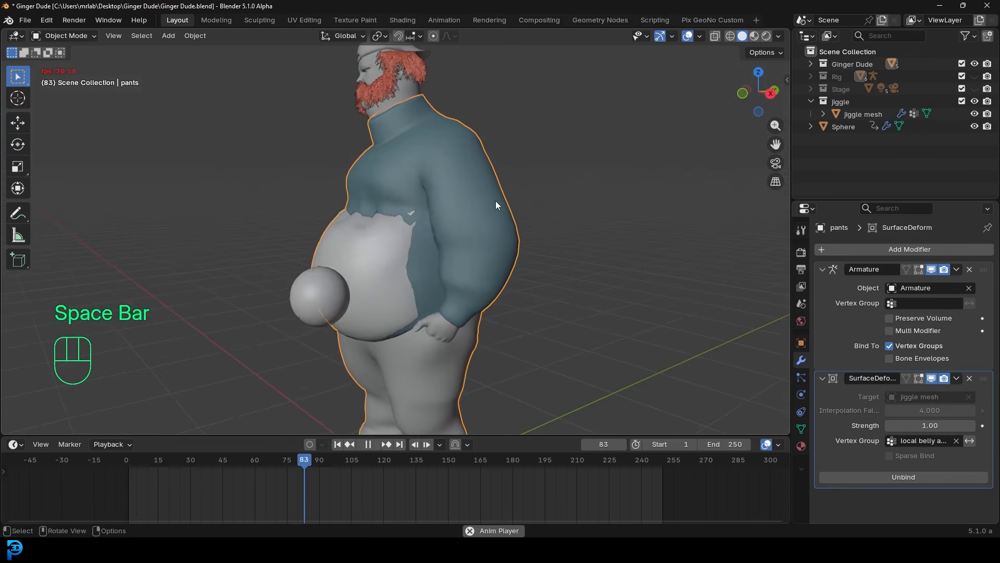
{"action": "middle_click_drag", "start_coordinate": [365, 186], "coordinate": [445, 209]}
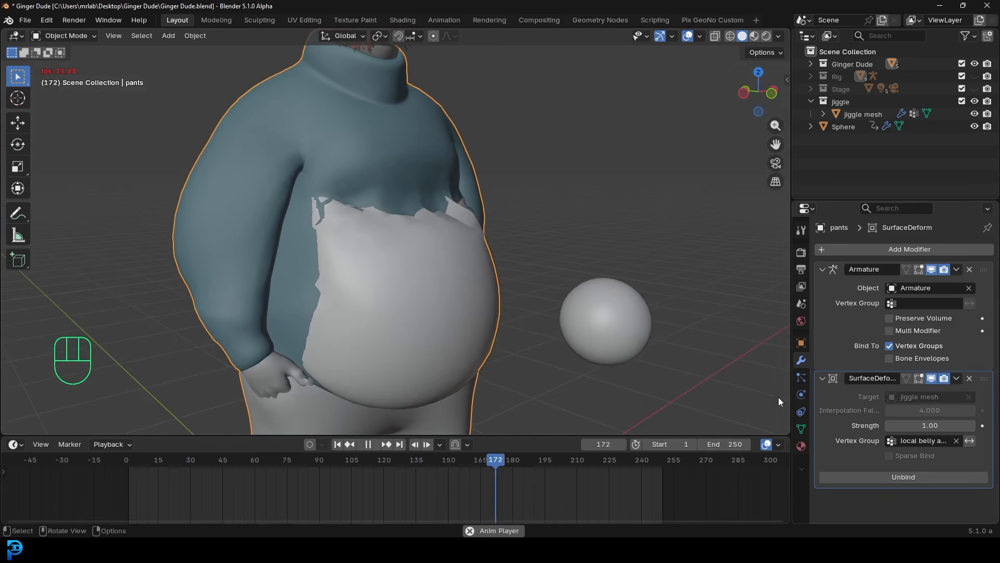
{"action": "left_click", "coordinate": [64, 36]}
- Enter Weight Paint mode, stop playback, and enlarge the brush to 296 px
{"action": "left_click", "coordinate": [64, 102]}
{"action": "key", "text": "space"}
{"action": "middle_click_drag", "start_coordinate": [472, 173], "coordinate": [494, 199]}
{"action": "middle_click_drag", "start_coordinate": [412, 185], "coordinate": [405, 180]}
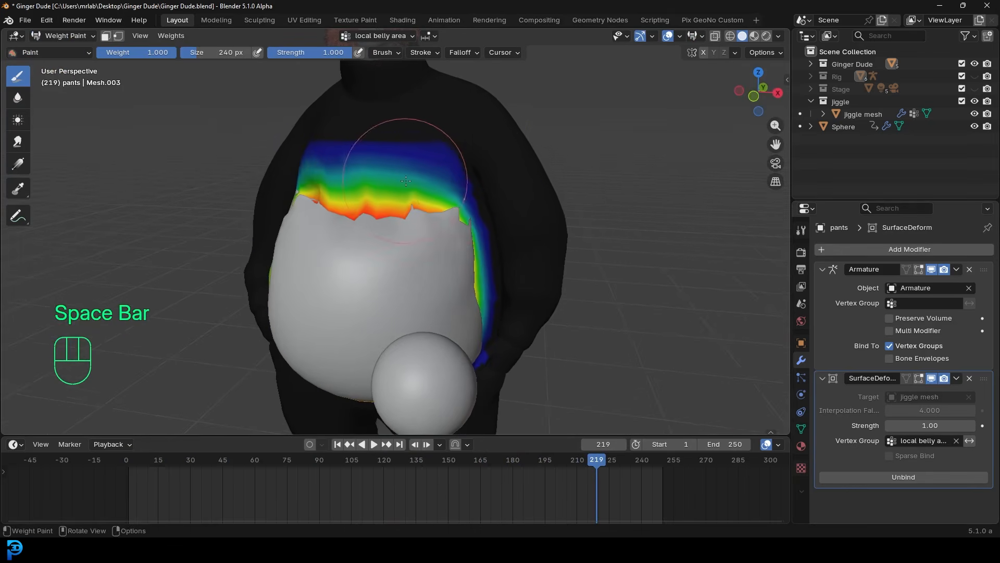
{"action": "left_click", "coordinate": [801, 429]}
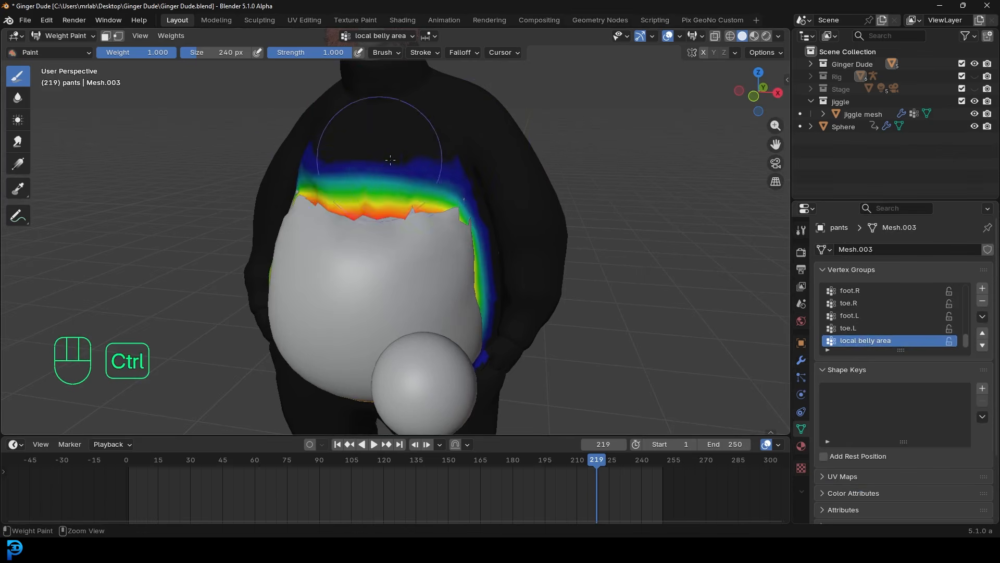
{"action": "key", "text": "f"}
{"action": "left_click", "coordinate": [441, 168]}
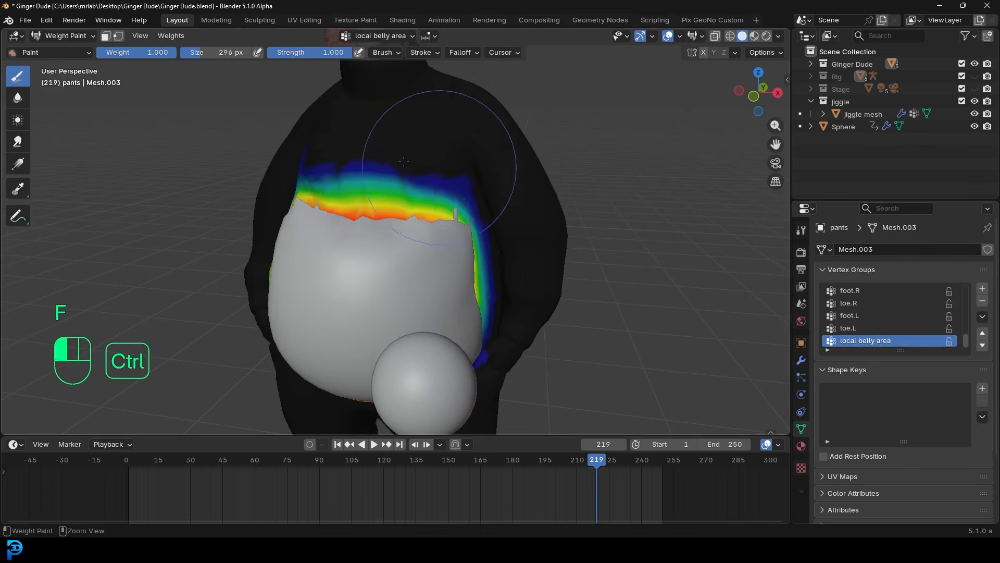
- Replay the jiggle from frame 1 while lowering the weights on the upper belly
{"action": "key", "text": "shift+Left"}
{"action": "key", "text": "space"}
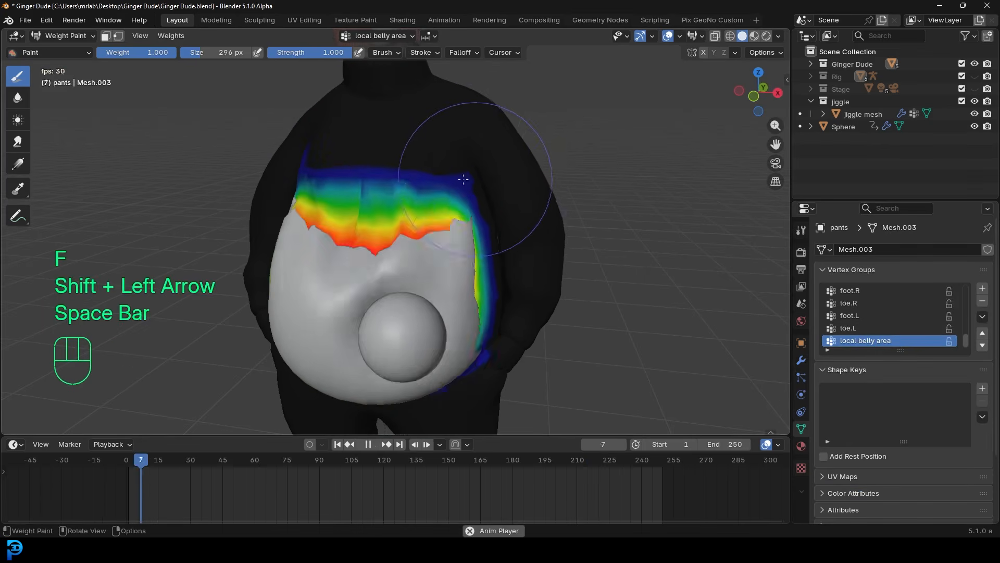
{"action": "middle_click_drag", "start_coordinate": [478, 180], "coordinate": [419, 176]}
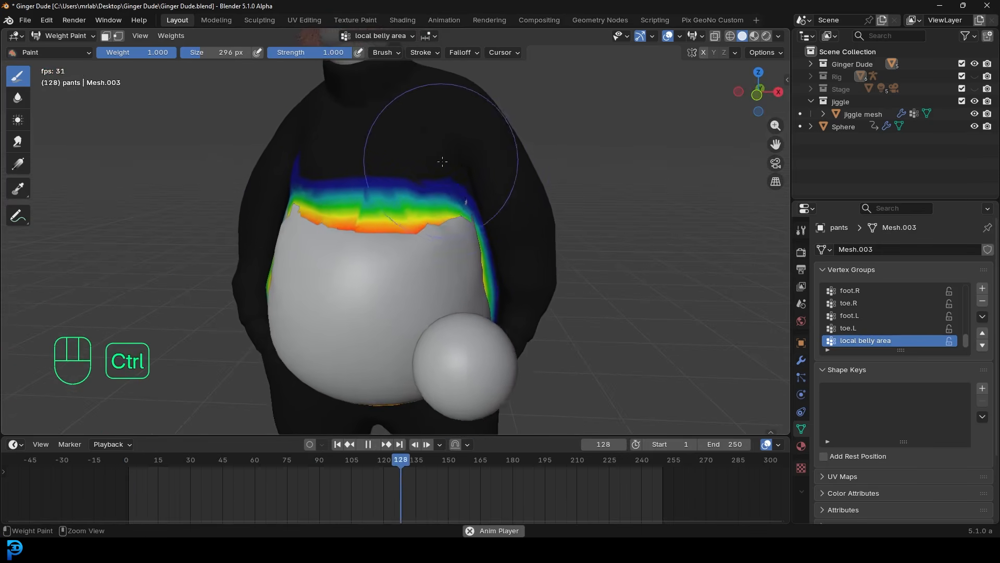
{"action": "middle_click_drag", "start_coordinate": [302, 161], "coordinate": [362, 151]}
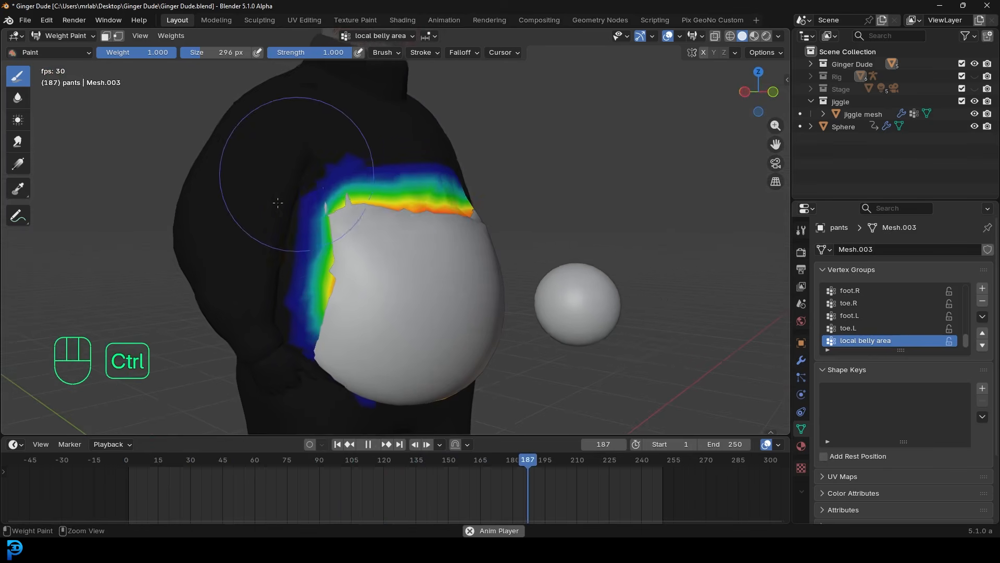
{"action": "mouse_move", "coordinate": [417, 188]}
{"action": "middle_mouse_down"}
{"action": "mouse_move", "coordinate": [363, 185]}
{"action": "mouse_move", "coordinate": [396, 169]}
{"action": "mouse_move", "coordinate": [496, 194]}
{"action": "mouse_move", "coordinate": [551, 195]}
{"action": "middle_mouse_up"}
{"action": "left_click", "coordinate": [375, 185], "text": "ctrl"}
{"action": "left_click", "coordinate": [390, 185], "text": "ctrl"}
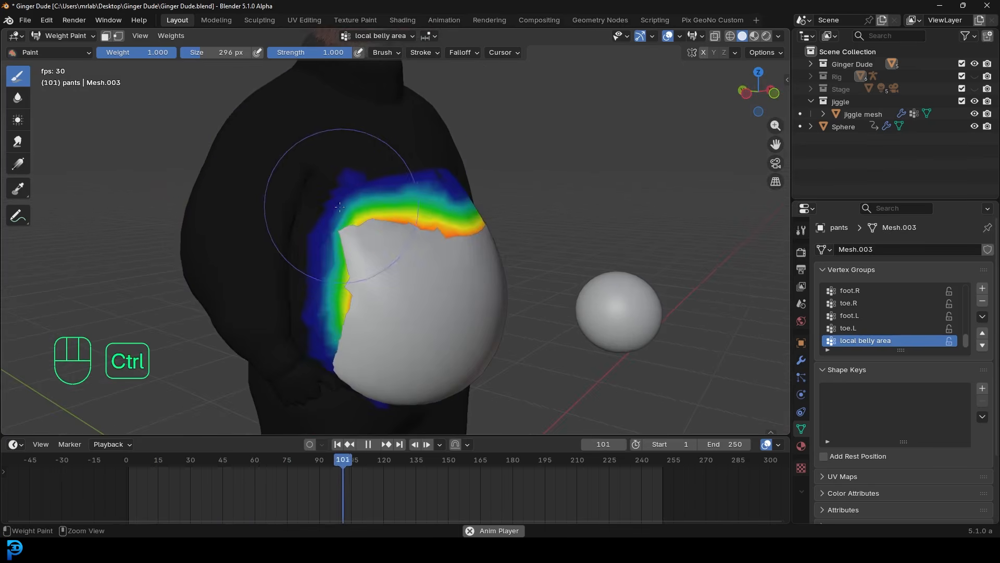
{"action": "left_click", "coordinate": [336, 224], "text": "ctrl"}
- Return the pants to Object Mode and stop playback at frame 41
{"action": "middle_click_drag", "start_coordinate": [422, 232], "coordinate": [471, 229]}
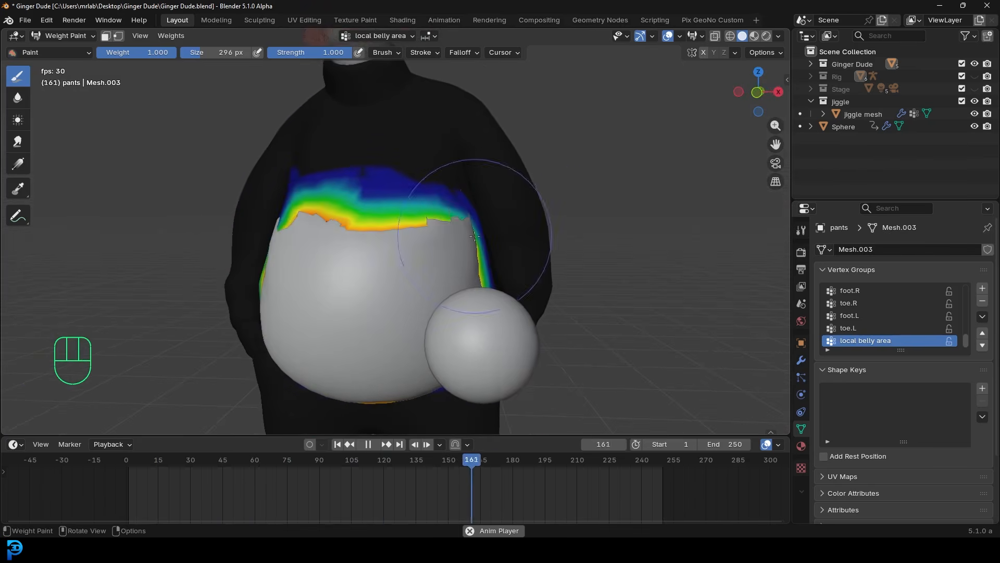
{"action": "left_click", "coordinate": [78, 35]}
{"action": "left_click", "coordinate": [79, 50]}
{"action": "middle_click_drag", "start_coordinate": [542, 204], "coordinate": [477, 220]}
{"action": "scroll", "coordinate": [438, 207], "scroll_direction": "down", "scroll_amount": 3}
{"action": "key", "text": "space"}
- Select the jiggle mesh and bake its cloth cache for frames 1–250
{"action": "scroll", "coordinate": [477, 221], "scroll_direction": "up", "scroll_amount": 1}
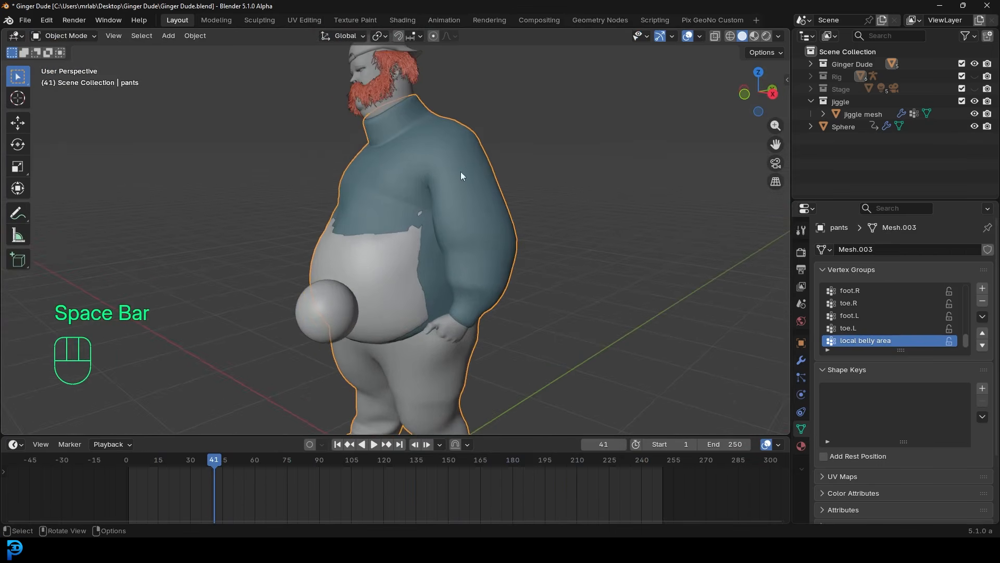
{"action": "left_click", "coordinate": [388, 276]}
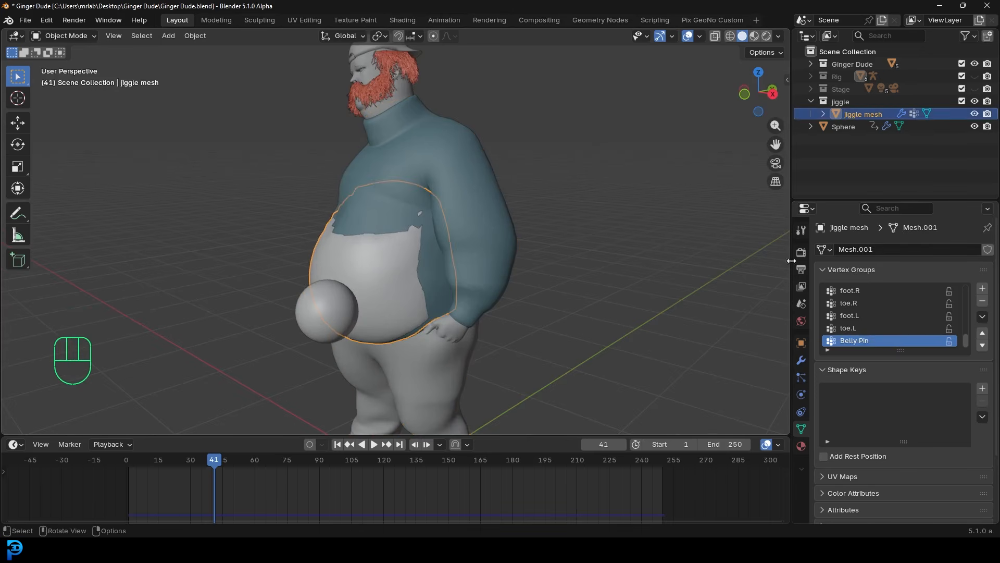
{"action": "left_click", "coordinate": [801, 395]}
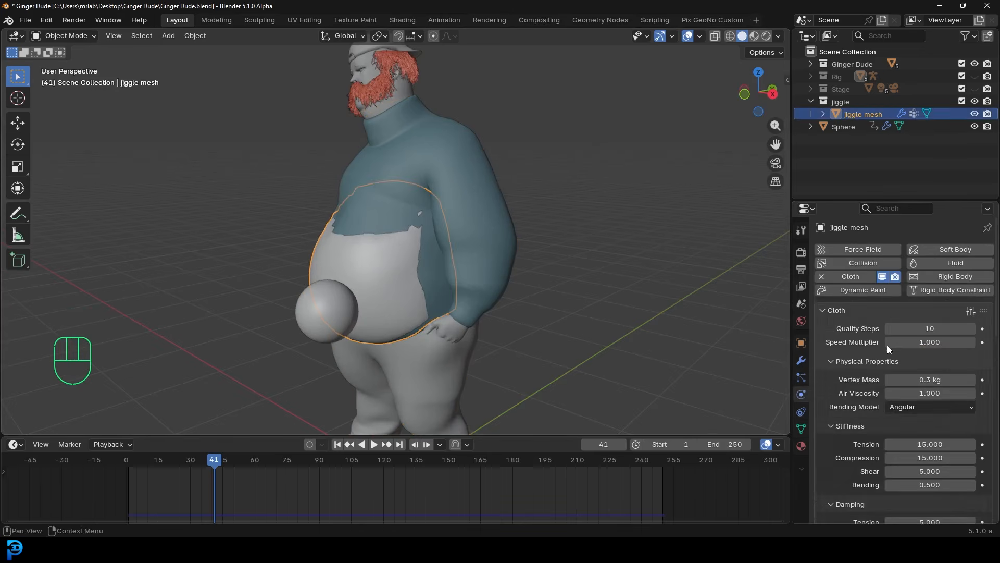
{"action": "scroll", "coordinate": [886, 340], "scroll_direction": "down", "scroll_amount": 15}
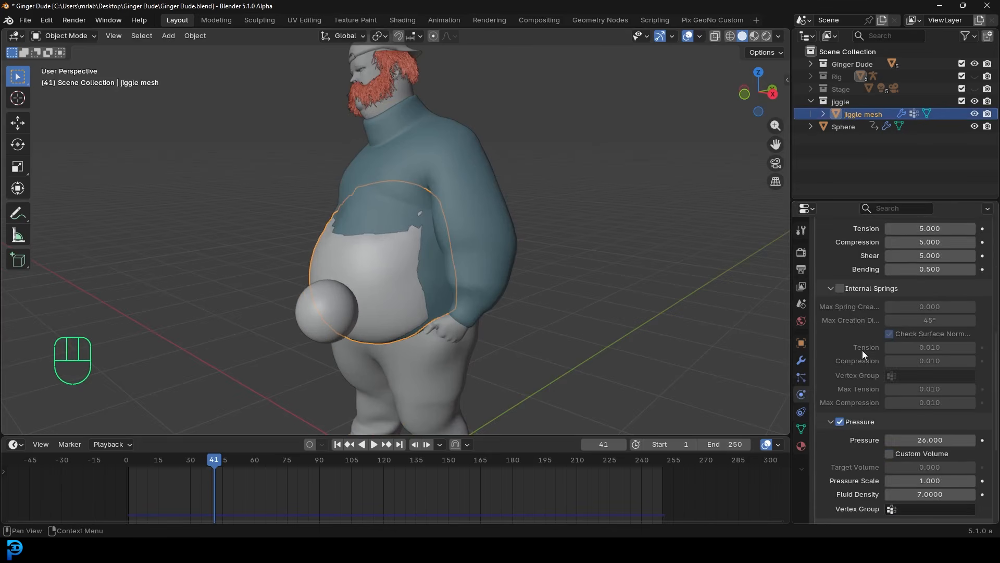
{"action": "scroll", "coordinate": [863, 356], "scroll_direction": "down", "scroll_amount": 4}
{"action": "left_click", "coordinate": [848, 356]}
{"action": "scroll", "coordinate": [897, 399], "scroll_direction": "down", "scroll_amount": 3}
{"action": "left_click", "coordinate": [921, 400]}
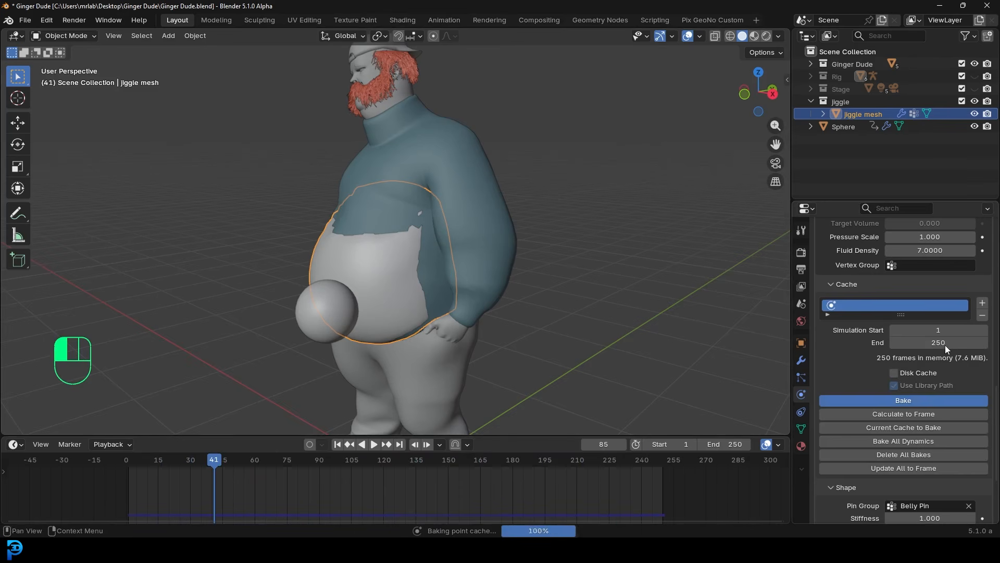
{"action": "middle_click_drag", "start_coordinate": [389, 224], "coordinate": [371, 243]}
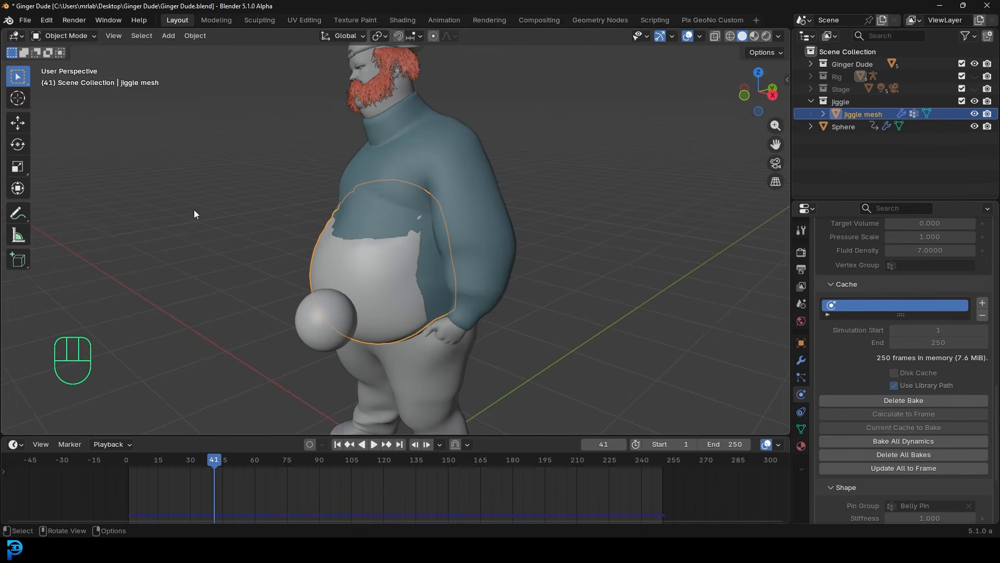
{"action": "scroll", "coordinate": [971, 268], "scroll_direction": "up", "scroll_amount": 2}
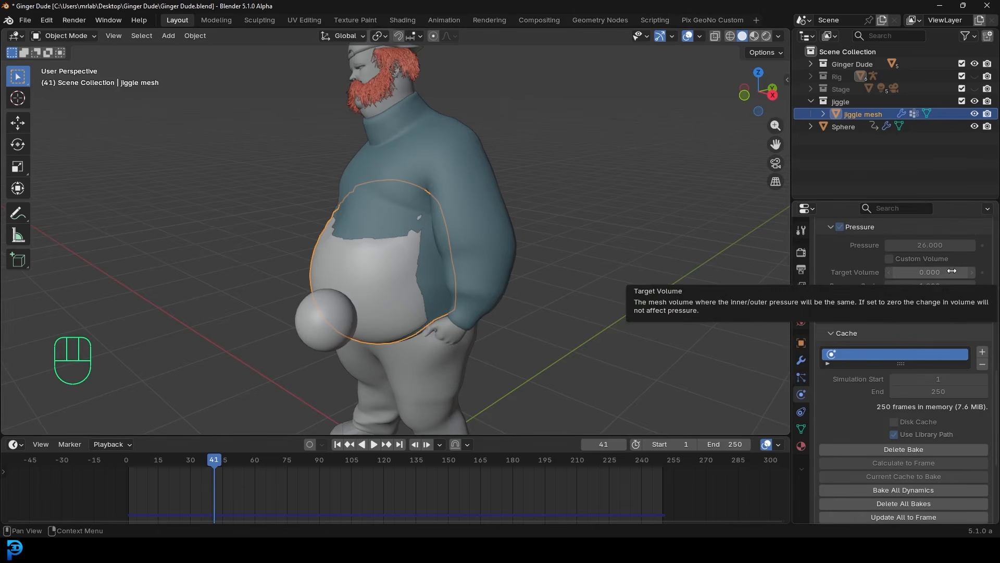
{"action": "scroll", "coordinate": [942, 312], "scroll_direction": "down", "scroll_amount": 4}
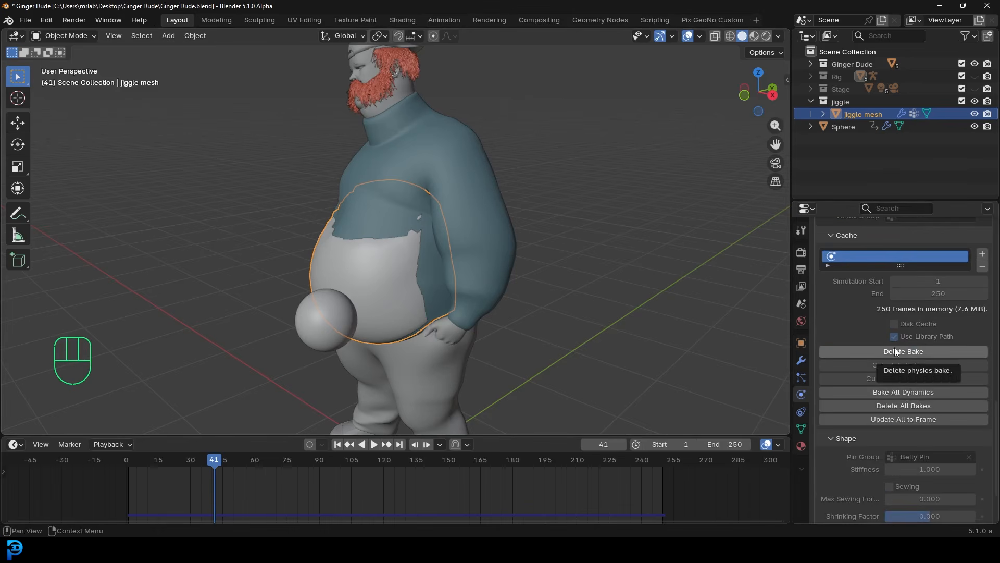
{"action": "scroll", "coordinate": [895, 347], "scroll_direction": "up", "scroll_amount": 5}
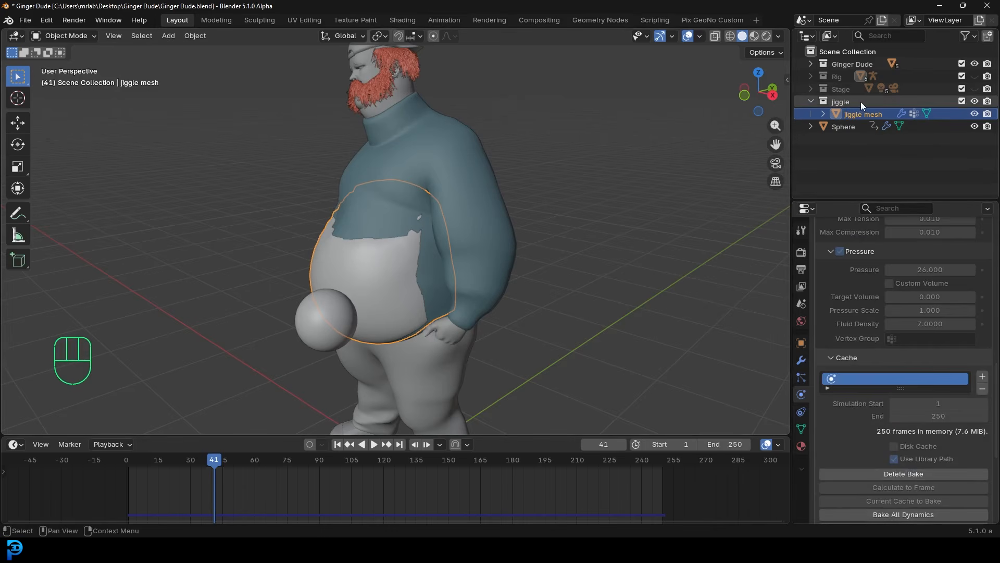
- Turn off the jiggle collection's viewport and render visibility, then collapse it
{"action": "left_click", "coordinate": [973, 102]}
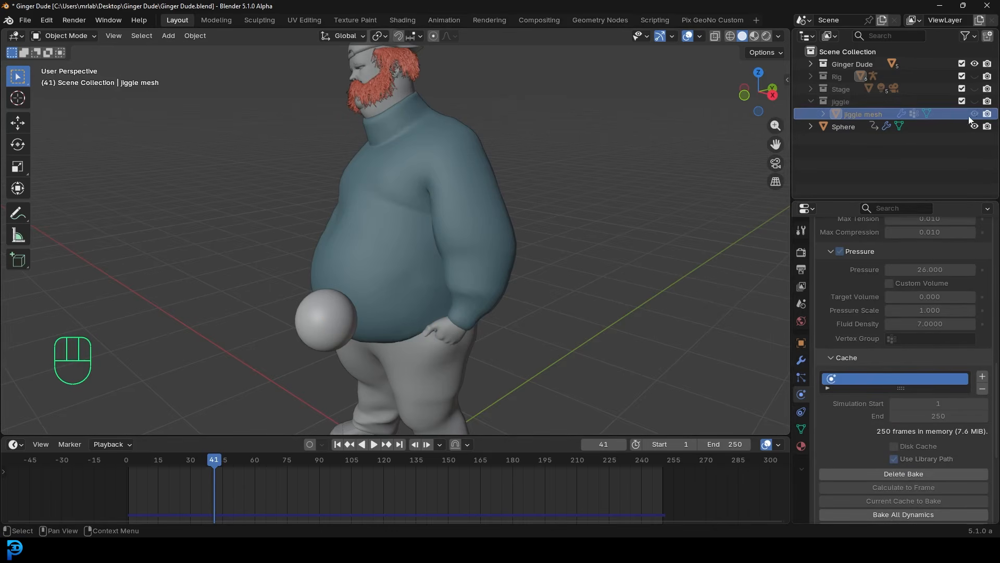
{"action": "left_click", "coordinate": [987, 101]}
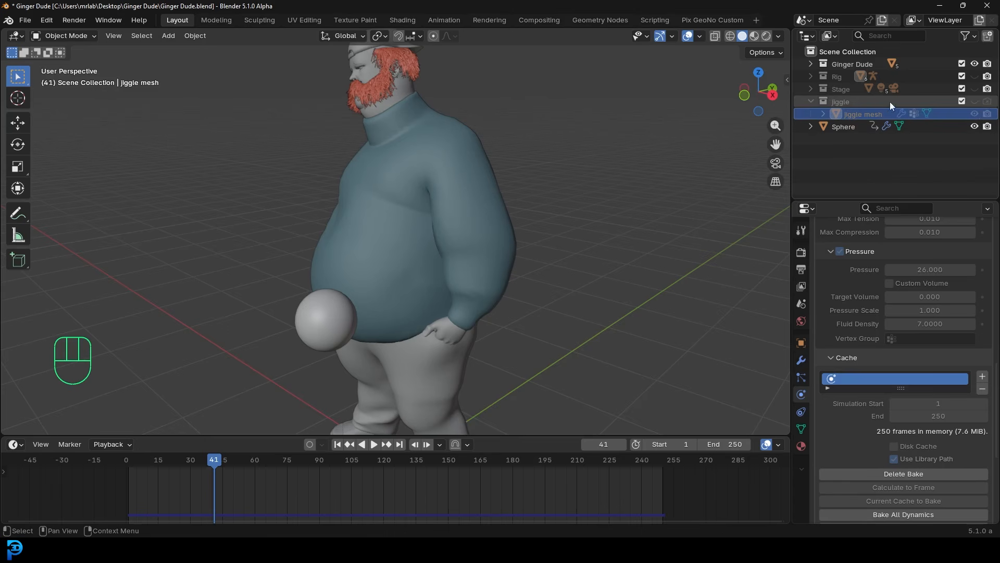
{"action": "left_click", "coordinate": [811, 101]}
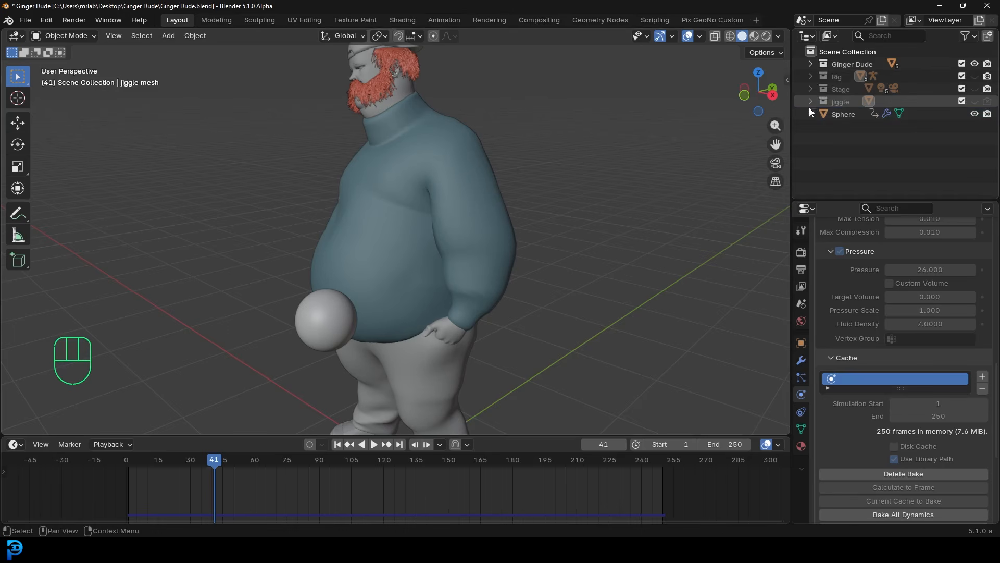
- Move the Sphere into the Ginger Dude collection
{"action": "left_click", "coordinate": [854, 115]}
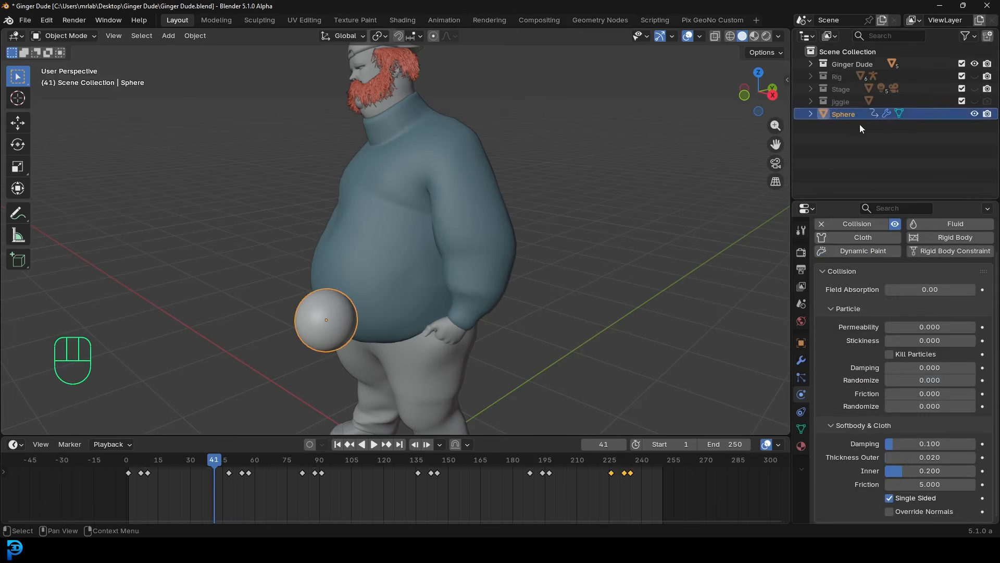
{"action": "left_click_drag", "start_coordinate": [842, 117], "coordinate": [850, 62]}
{"action": "middle_click_drag", "start_coordinate": [322, 263], "coordinate": [506, 240]}
- Play the baked jiggle, stop at frame 234, and inspect the belly from front and side
{"action": "key", "text": "space"}
{"action": "key", "text": "alt+a"}
{"action": "middle_click_drag", "start_coordinate": [308, 257], "coordinate": [426, 247]}
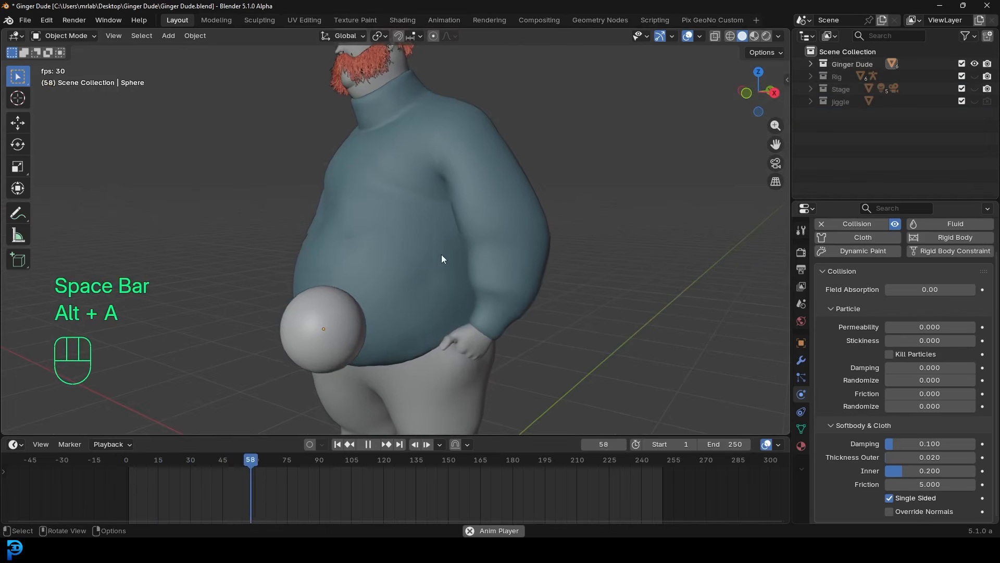
{"action": "middle_click_drag", "start_coordinate": [445, 307], "coordinate": [493, 235]}
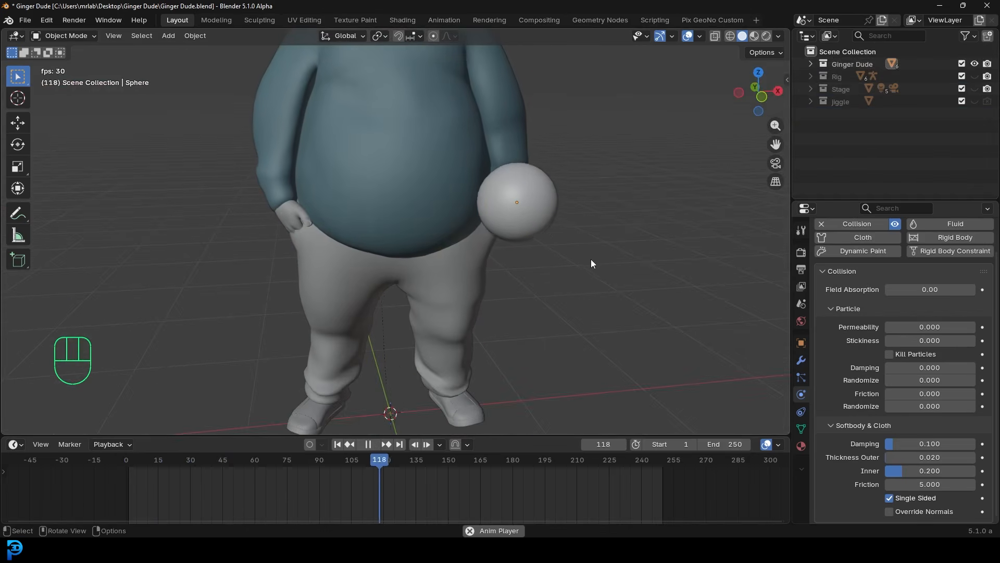
{"action": "middle_click_drag", "start_coordinate": [586, 257], "coordinate": [411, 230], "text": "shift"}
{"action": "scroll", "coordinate": [395, 214], "scroll_direction": "up", "scroll_amount": 2}
{"action": "key", "text": "space"}
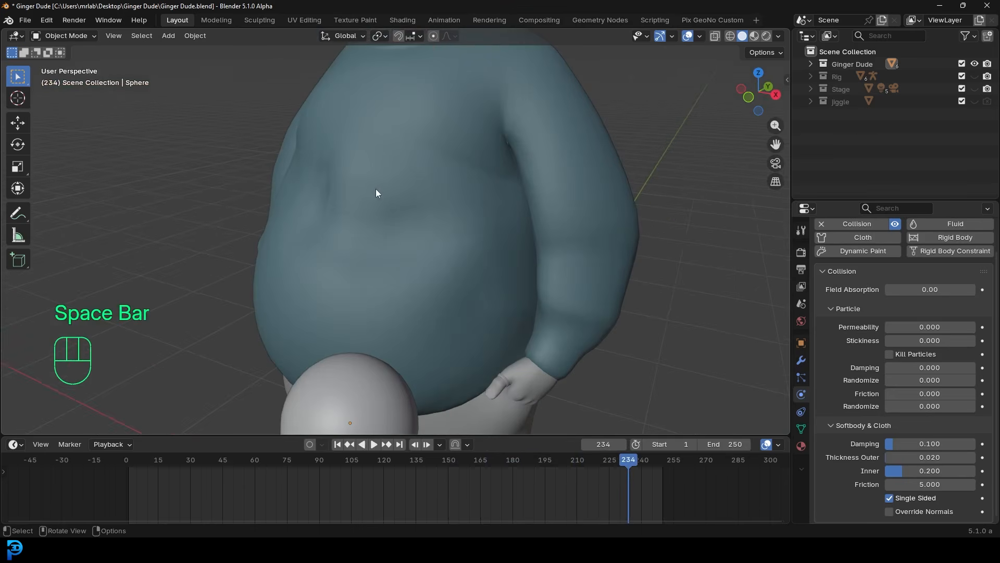
{"action": "mouse_move", "coordinate": [312, 204]}
{"action": "middle_mouse_down"}
{"action": "mouse_move", "coordinate": [388, 233]}
{"action": "mouse_move", "coordinate": [326, 217]}
{"action": "mouse_move", "coordinate": [315, 194]}
{"action": "middle_mouse_up"}
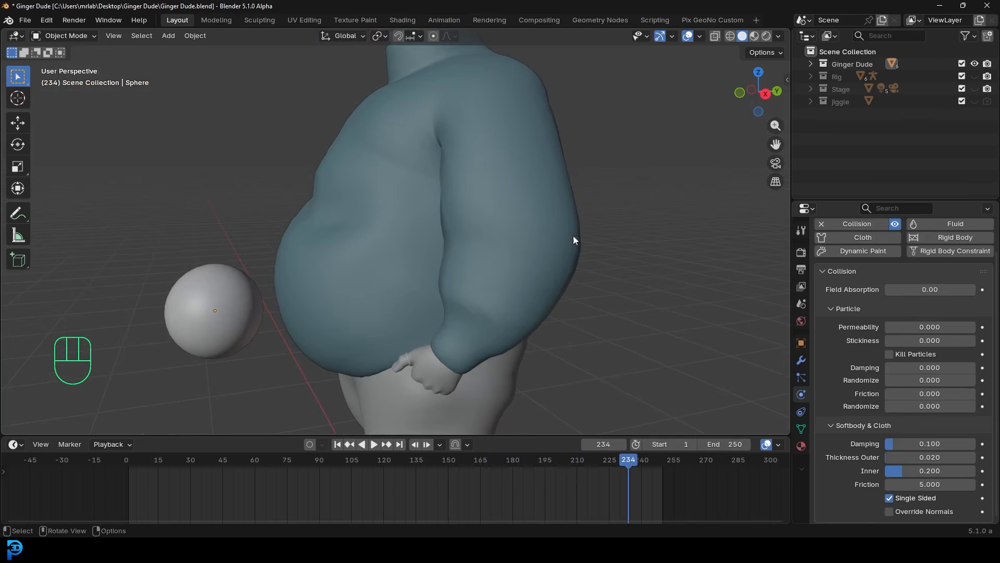
{"action": "middle_click_drag", "start_coordinate": [271, 222], "coordinate": [402, 174]}
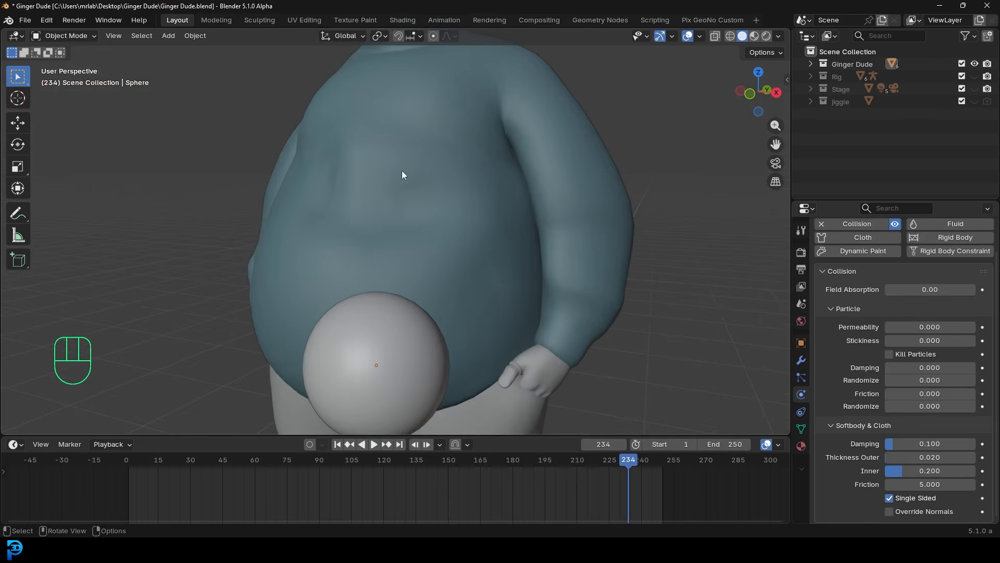
- Switch the pants to Weight Paint mode and angle the view on the upper belly
{"action": "left_click", "coordinate": [525, 169]}
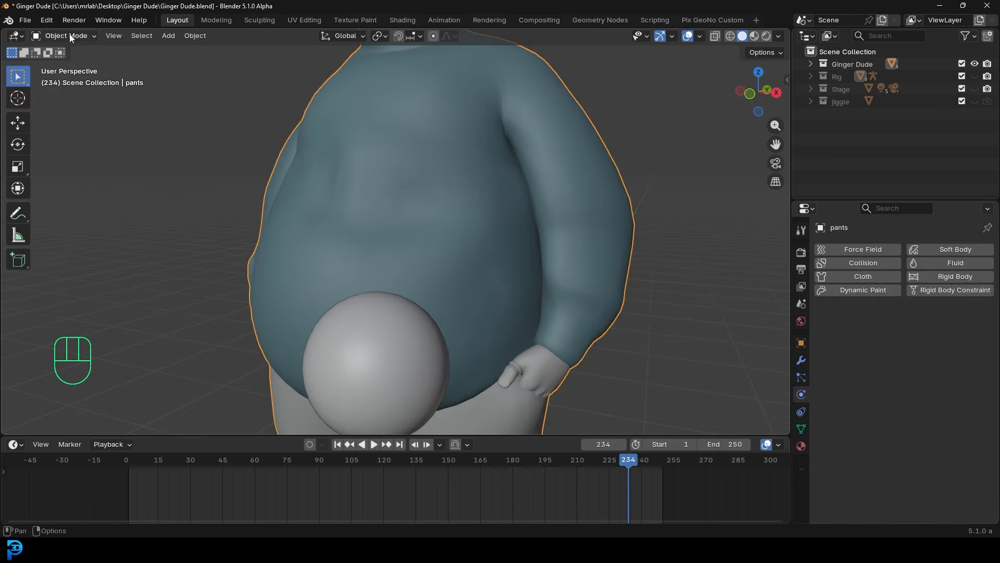
{"action": "left_click", "coordinate": [71, 37]}
{"action": "left_click", "coordinate": [87, 106]}
{"action": "mouse_move", "coordinate": [417, 187]}
{"action": "middle_mouse_down"}
{"action": "mouse_move", "coordinate": [365, 186]}
{"action": "mouse_move", "coordinate": [448, 190]}
{"action": "middle_mouse_up"}
{"action": "middle_click_drag", "start_coordinate": [346, 157], "coordinate": [393, 160]}
{"action": "left_click", "coordinate": [437, 165]}
{"action": "key", "text": "ctrl+z"}
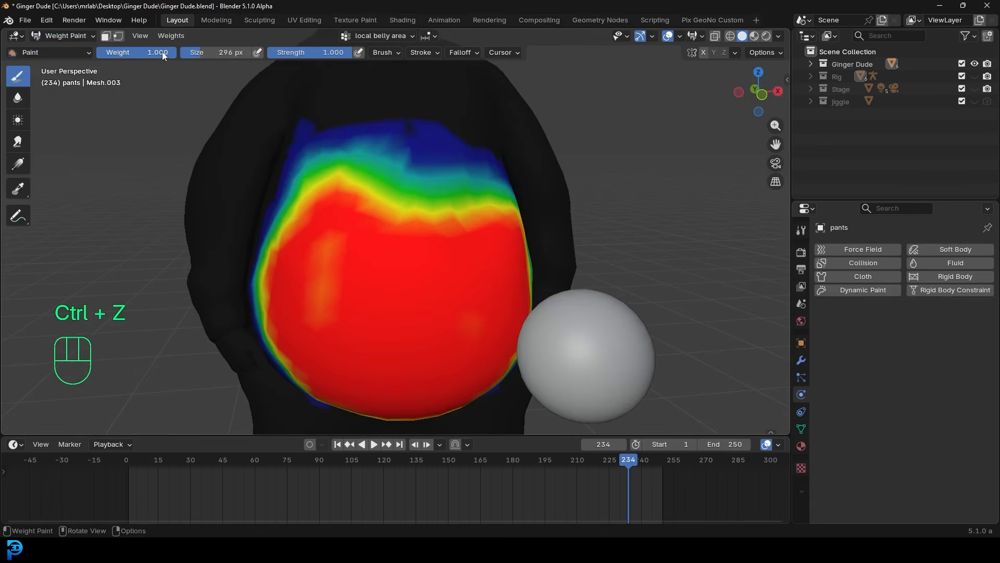
- Set the paint weight to 0.295 and paint it across the upper belly
{"action": "left_click_drag", "start_coordinate": [161, 51], "coordinate": [106, 52]}
{"action": "left_click", "coordinate": [444, 172]}
{"action": "left_click", "coordinate": [472, 174]}
{"action": "mouse_move", "coordinate": [473, 174]}
{"action": "middle_mouse_down"}
{"action": "mouse_move", "coordinate": [407, 164]}
{"action": "mouse_move", "coordinate": [424, 172]}
{"action": "middle_mouse_up"}
{"action": "middle_click_drag", "start_coordinate": [333, 202], "coordinate": [398, 189]}
{"action": "left_click", "coordinate": [381, 192]}
{"action": "left_click", "coordinate": [328, 182]}
- Extend the 0.295 weight over the upper belly on the other side
{"action": "mouse_move", "coordinate": [330, 184]}
{"action": "middle_mouse_down"}
{"action": "mouse_move", "coordinate": [410, 185]}
{"action": "mouse_move", "coordinate": [278, 172]}
{"action": "middle_mouse_up"}
{"action": "left_click", "coordinate": [410, 187]}
{"action": "left_click", "coordinate": [347, 165]}
{"action": "middle_click_drag", "start_coordinate": [347, 165], "coordinate": [340, 174]}
{"action": "scroll", "coordinate": [396, 188], "scroll_direction": "down", "scroll_amount": 4}
{"action": "middle_click_drag", "start_coordinate": [481, 189], "coordinate": [506, 238]}
{"action": "scroll", "coordinate": [365, 209], "scroll_direction": "up", "scroll_amount": 3}
- Return the pants to Object Mode and play the jiggle to check the new weights
{"action": "key", "text": "space"}
{"action": "left_click", "coordinate": [64, 35]}
{"action": "left_click", "coordinate": [47, 48]}
{"action": "scroll", "coordinate": [496, 202], "scroll_direction": "down", "scroll_amount": 5}
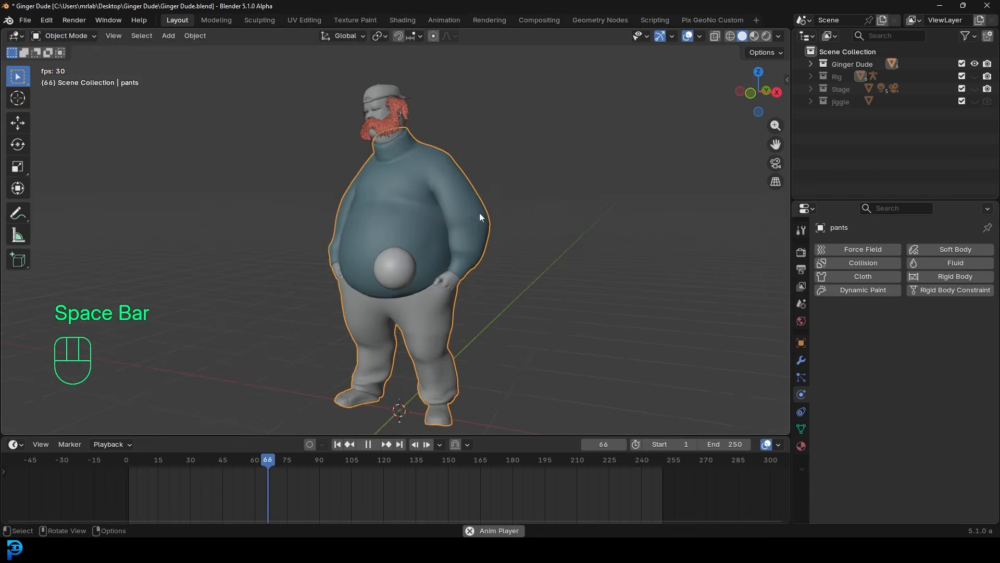
{"action": "middle_click_drag", "start_coordinate": [483, 212], "coordinate": [536, 211]}
{"action": "scroll", "coordinate": [573, 222], "scroll_direction": "up", "scroll_amount": 2}
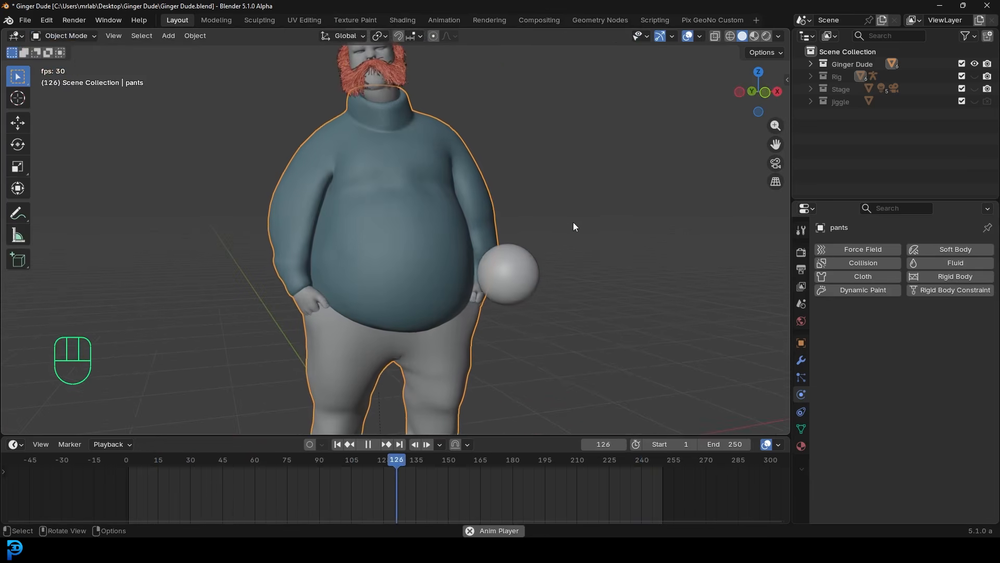
{"action": "middle_click_drag", "start_coordinate": [573, 222], "coordinate": [450, 227]}
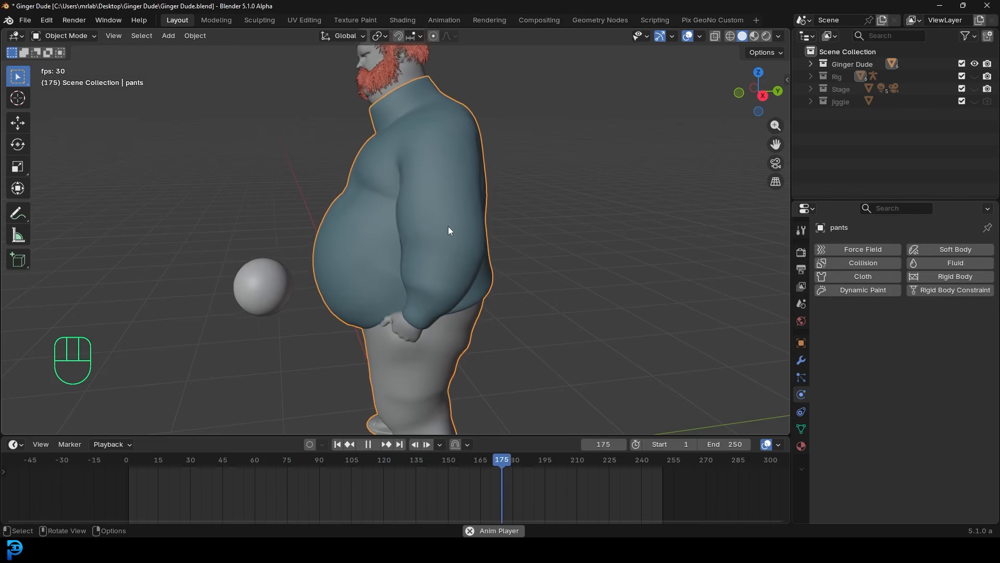
- Stop playback, maximize the Ginger Dude1 window, and set Solid shading
{"action": "key", "text": "space"}
{"action": "middle_click_drag", "start_coordinate": [462, 188], "coordinate": [466, 209]}
{"action": "left_click_drag", "start_coordinate": [0, 54], "coordinate": [611, 51]}
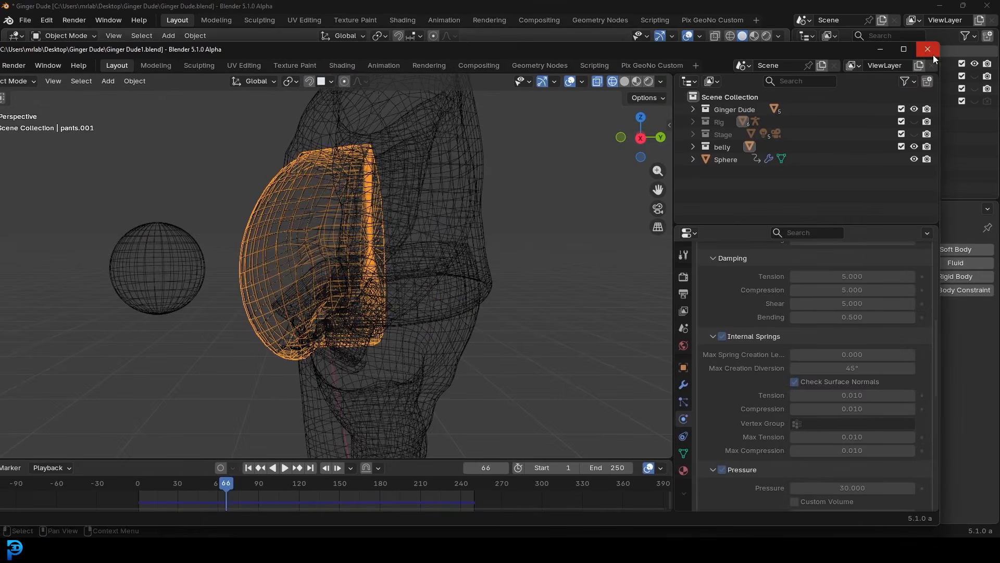
{"action": "left_click", "coordinate": [905, 49]}
{"action": "key", "text": "z"}
{"action": "left_click", "coordinate": [543, 233]}
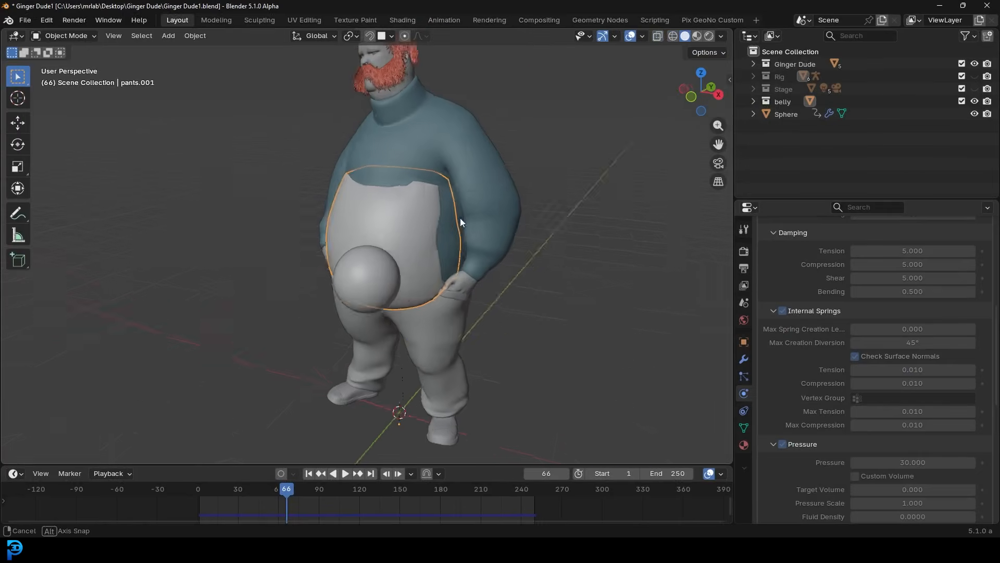
- Look through the scene camera and play the animation, stopping at frame 121
{"action": "scroll", "coordinate": [467, 167], "scroll_direction": "up", "scroll_amount": 5}
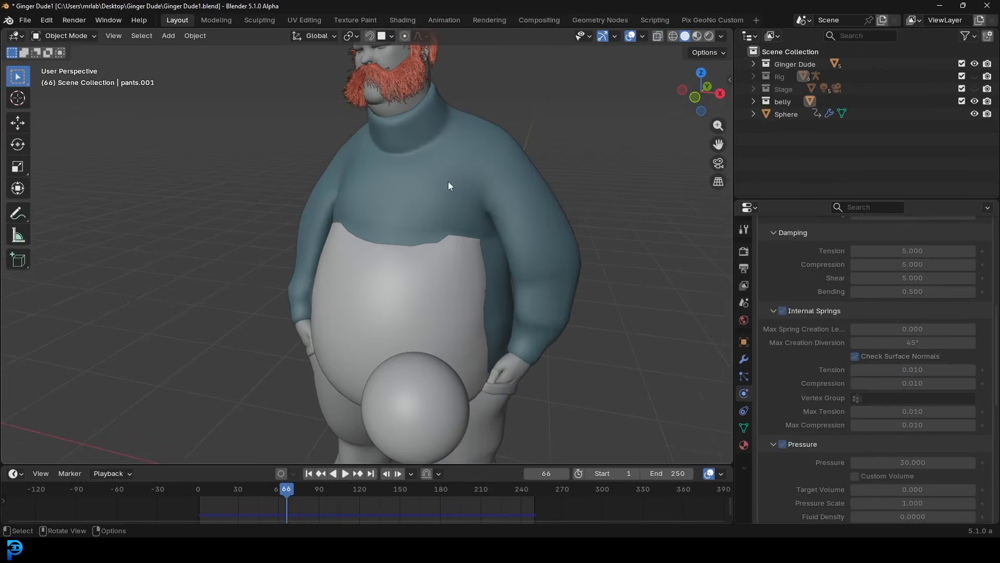
{"action": "key", "text": "KP_0"}
{"action": "scroll", "coordinate": [396, 196], "scroll_direction": "down", "scroll_amount": 2}
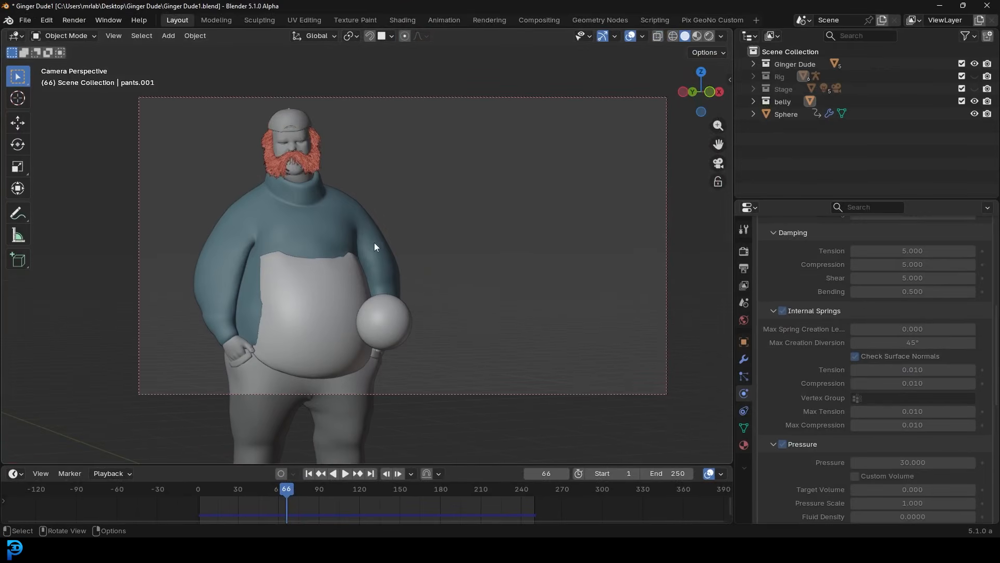
{"action": "key", "text": "space"}
{"action": "scroll", "coordinate": [409, 240], "scroll_direction": "up", "scroll_amount": 3}
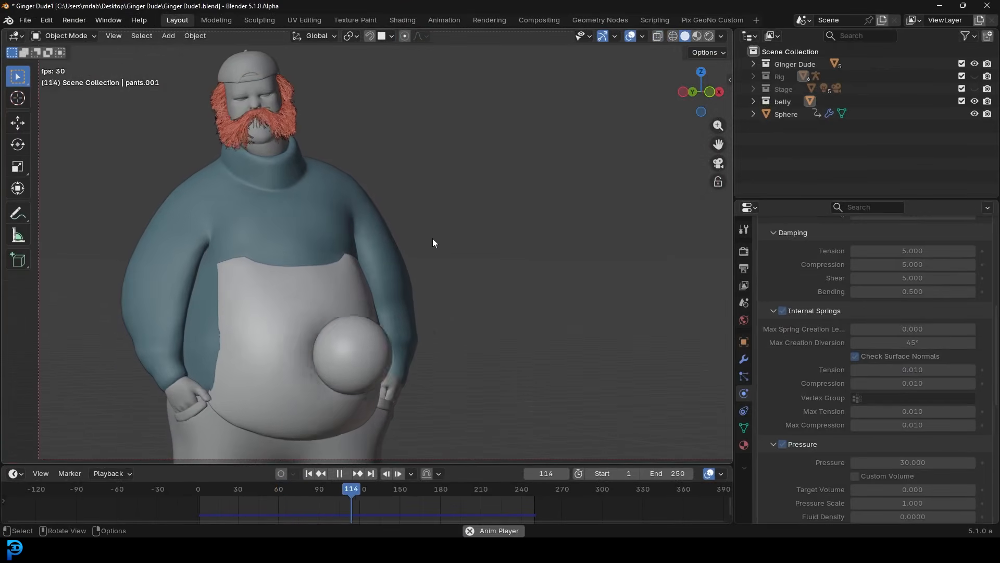
{"action": "key", "text": "space"}
- Show the Rig and Stage collections and switch to Rendered shading with the camera frame filling the view
{"action": "left_click", "coordinate": [974, 76]}
{"action": "left_click", "coordinate": [974, 89]}
{"action": "key", "text": "z"}
{"action": "left_click", "coordinate": [461, 252]}
{"action": "key", "text": "Home"}
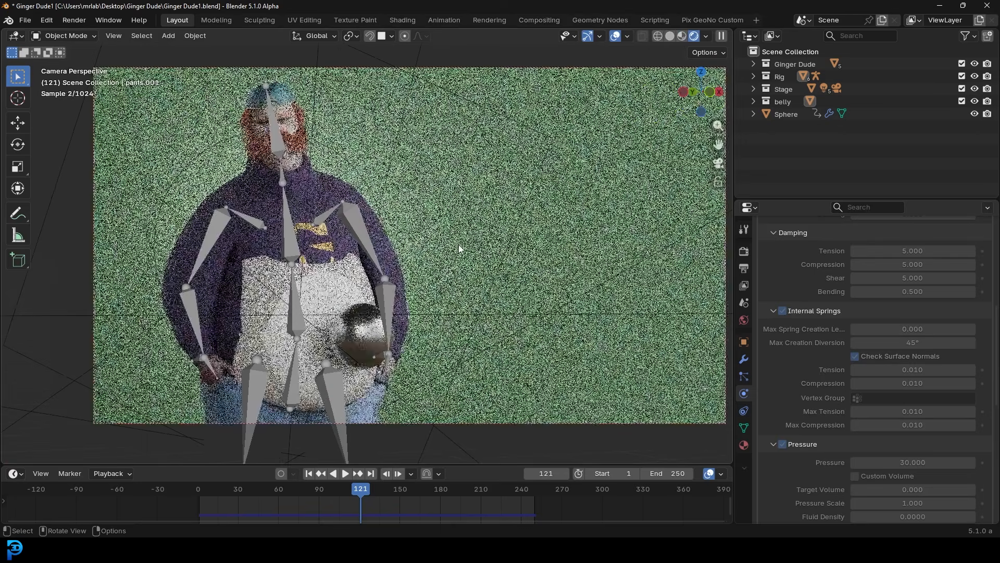